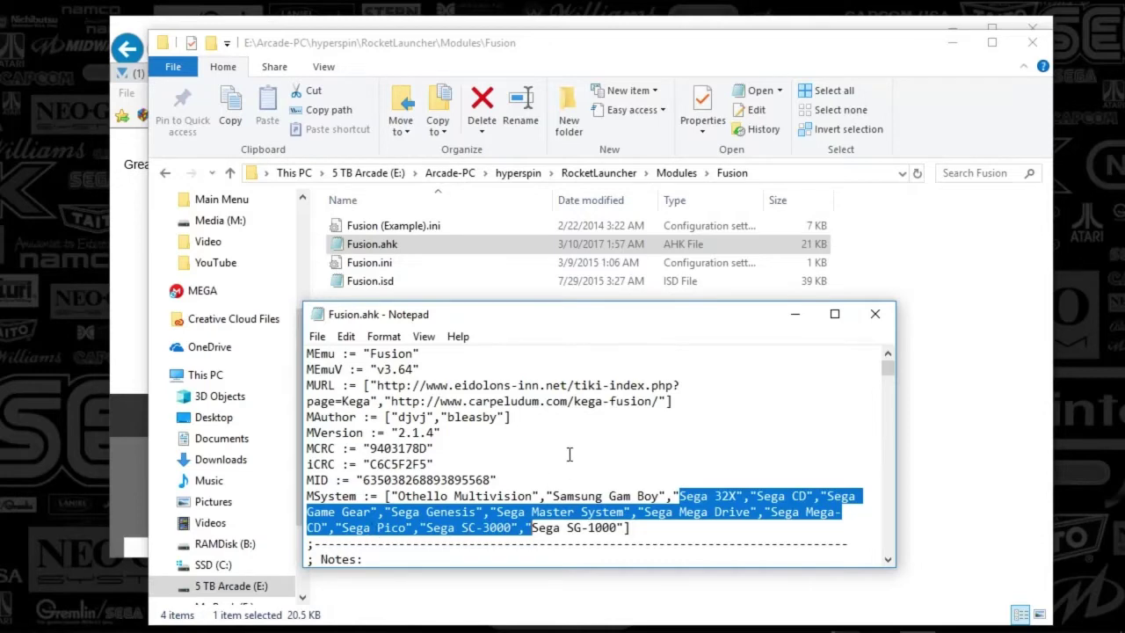
# - Review the emulator version (MEmuV) and both download addresses (MURL) in the Fusion.ahk module file
pyautogui.click(569, 453)
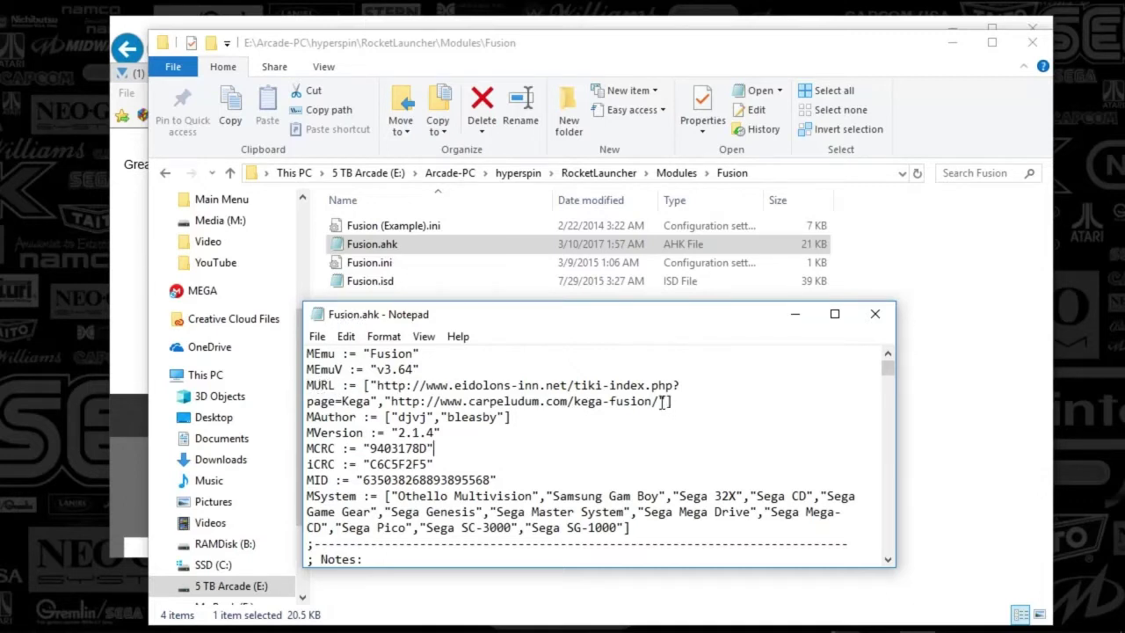
pyautogui.moveTo(659, 401); pyautogui.dragTo(385, 402)
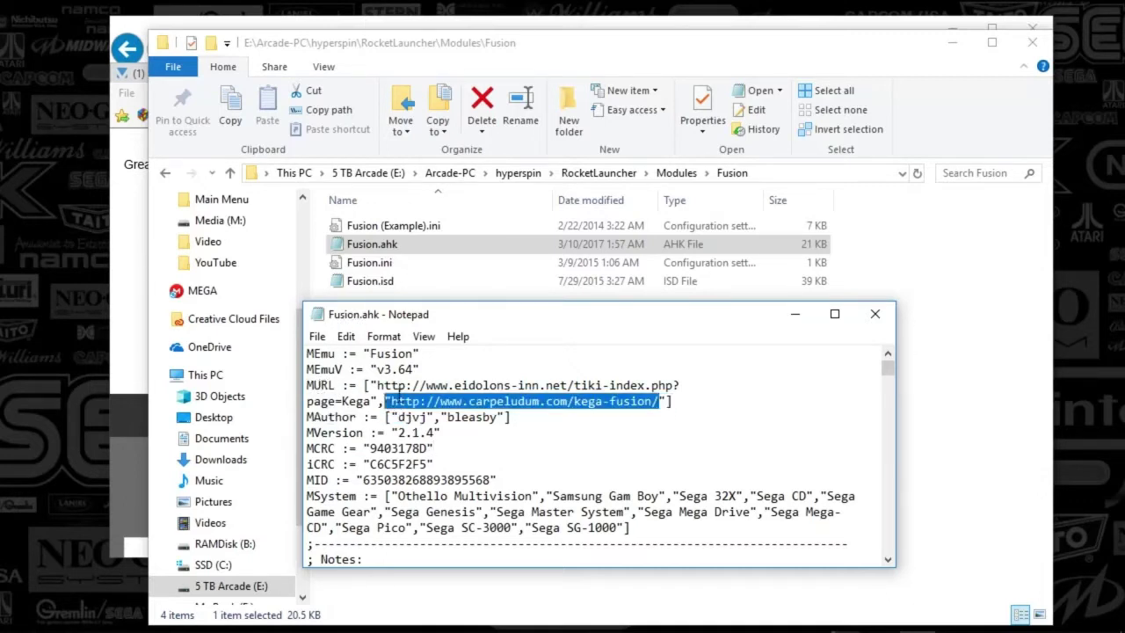
pyautogui.moveTo(322, 370); pyautogui.dragTo(431, 364)
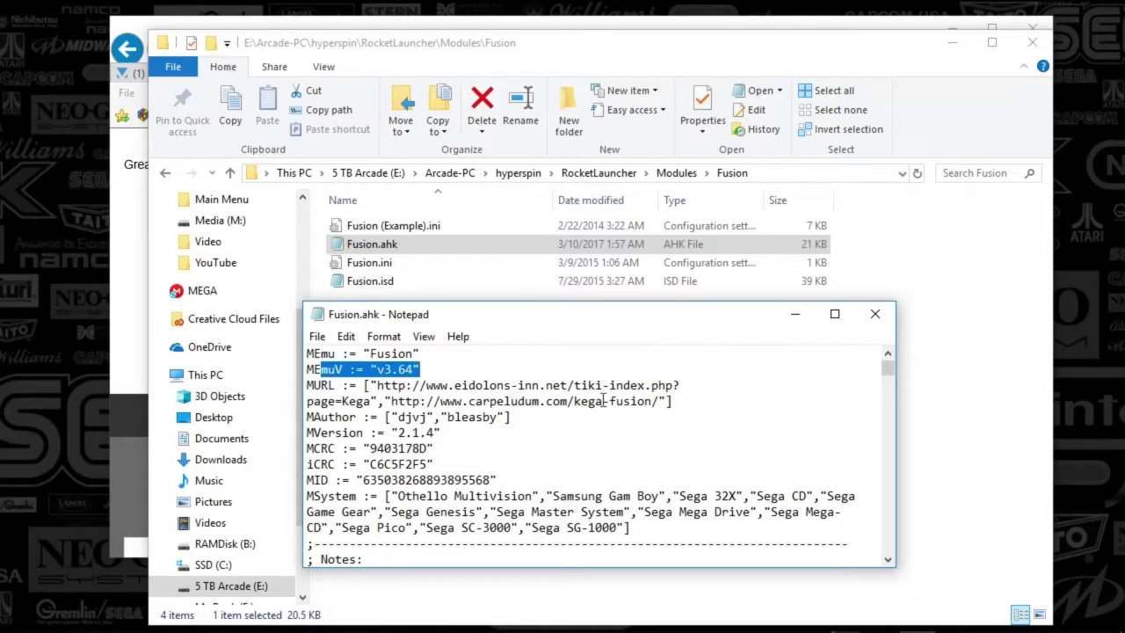
pyautogui.moveTo(657, 401); pyautogui.dragTo(392, 404)
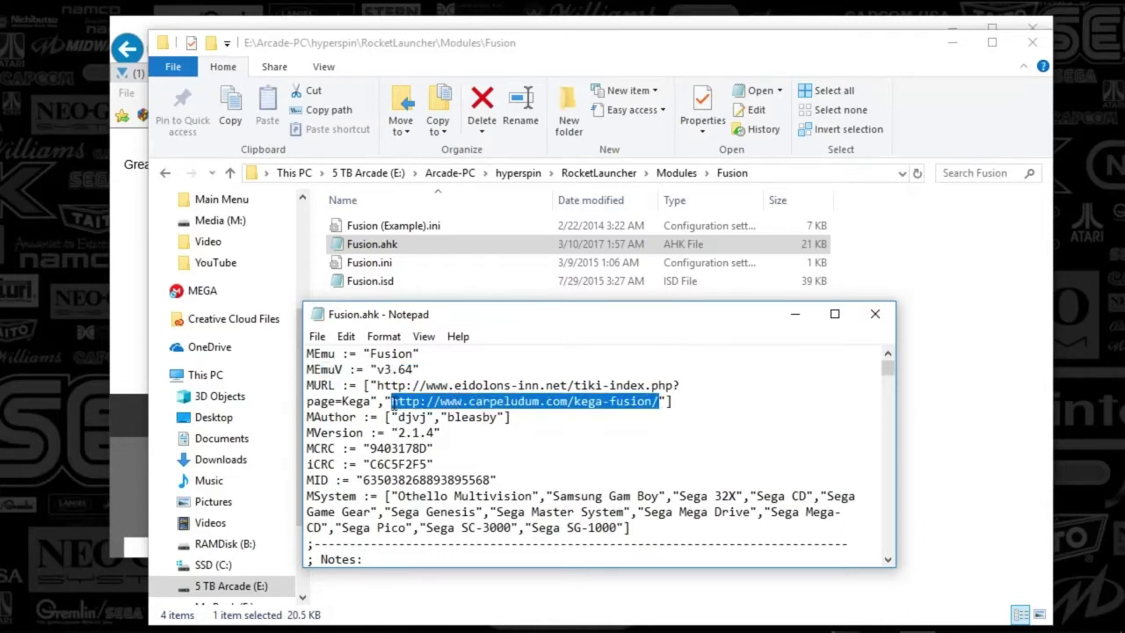
pyautogui.moveTo(590, 385); pyautogui.dragTo(388, 392)
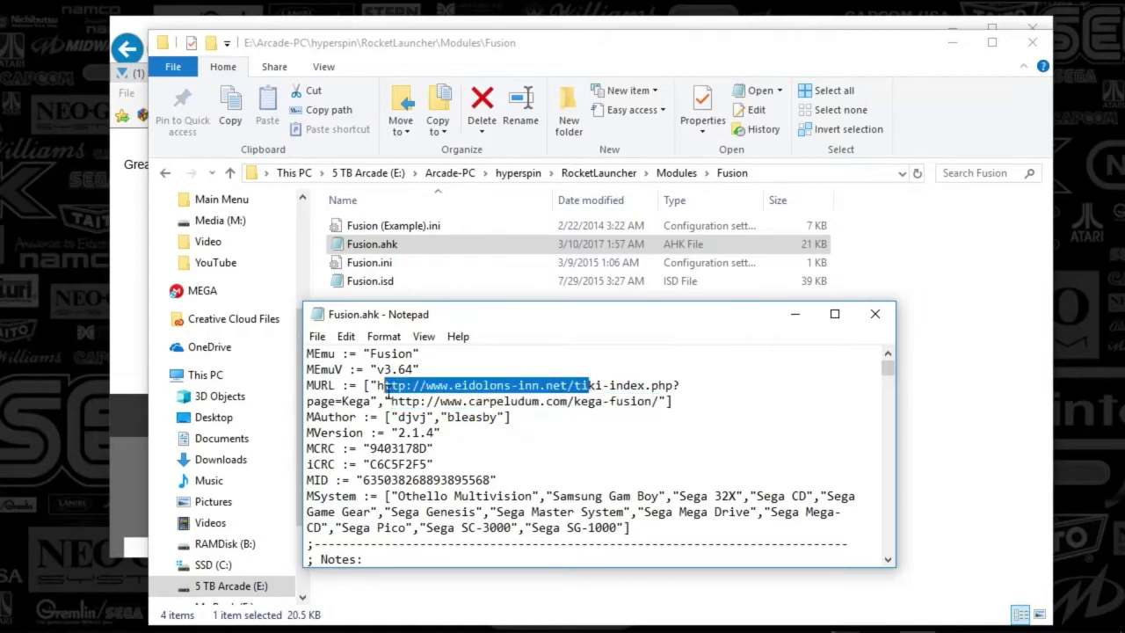
# - Switch to Internet Explorer and find the Kega Fusion 3.64 Windows download on the Carpe Ludum page
pyautogui.click(112, 365)
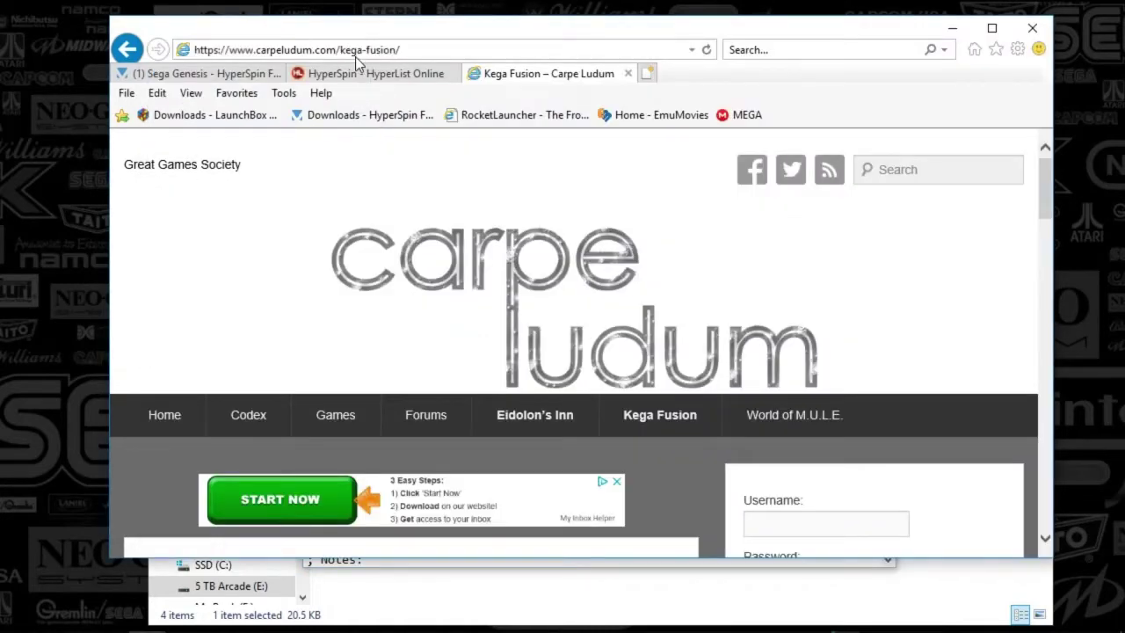
pyautogui.moveTo(1043, 205); pyautogui.dragTo(994, 389)
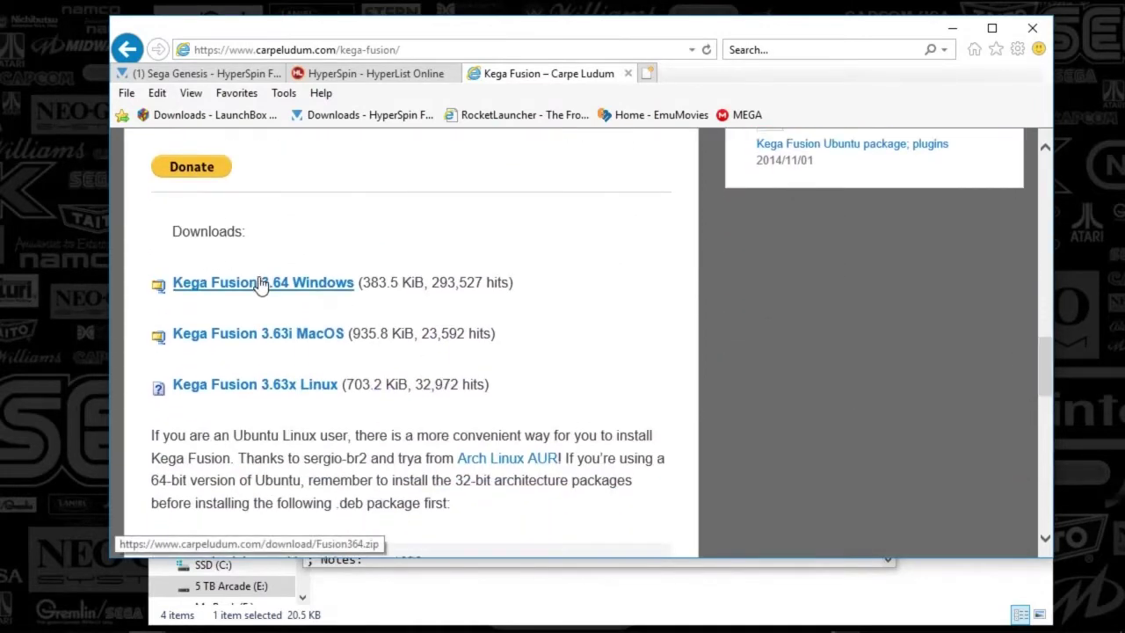
# - Switch to File Explorer and open the fusion folder inside hyperspin's Emulators folder
pyautogui.click(462, 601)
pyautogui.click(523, 174)
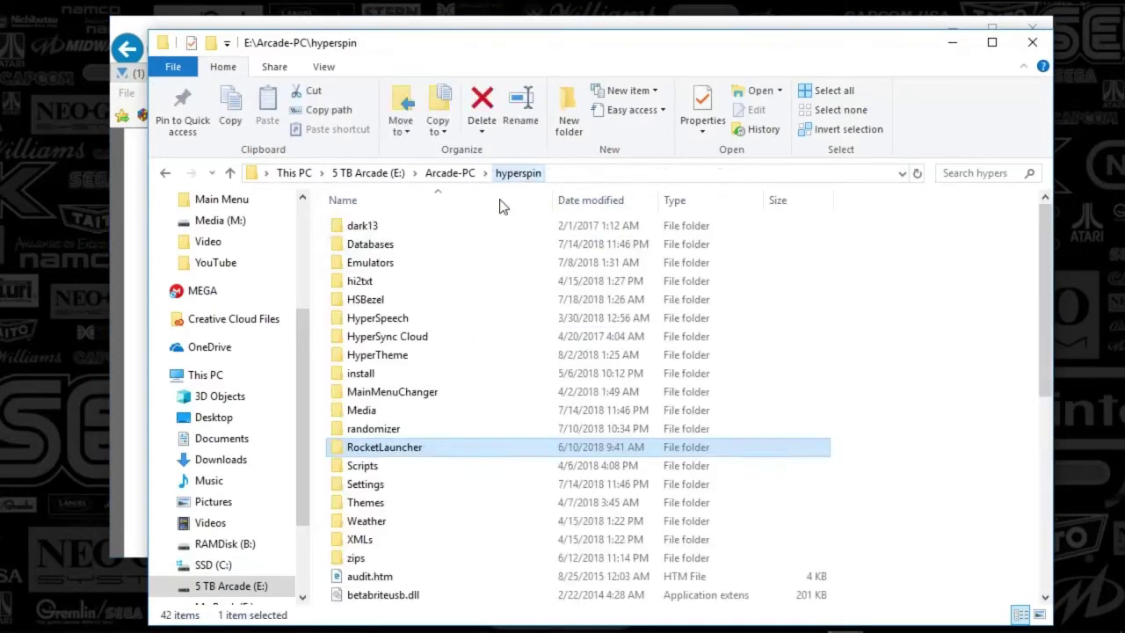
pyautogui.doubleClick(358, 264)
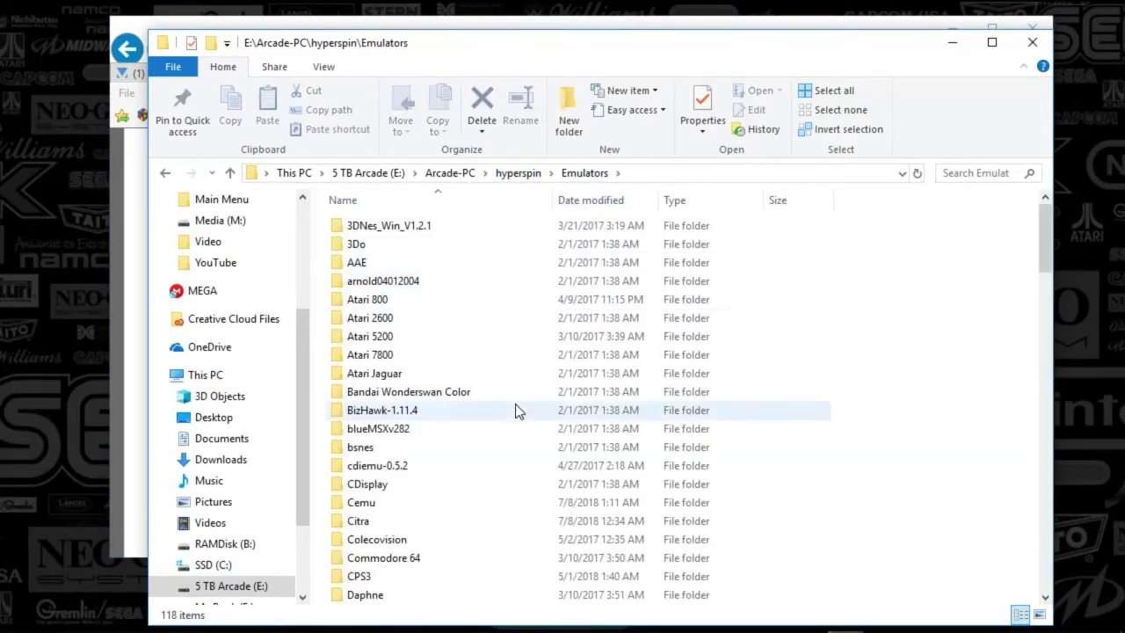
pyautogui.scroll(-7, 396, 474)
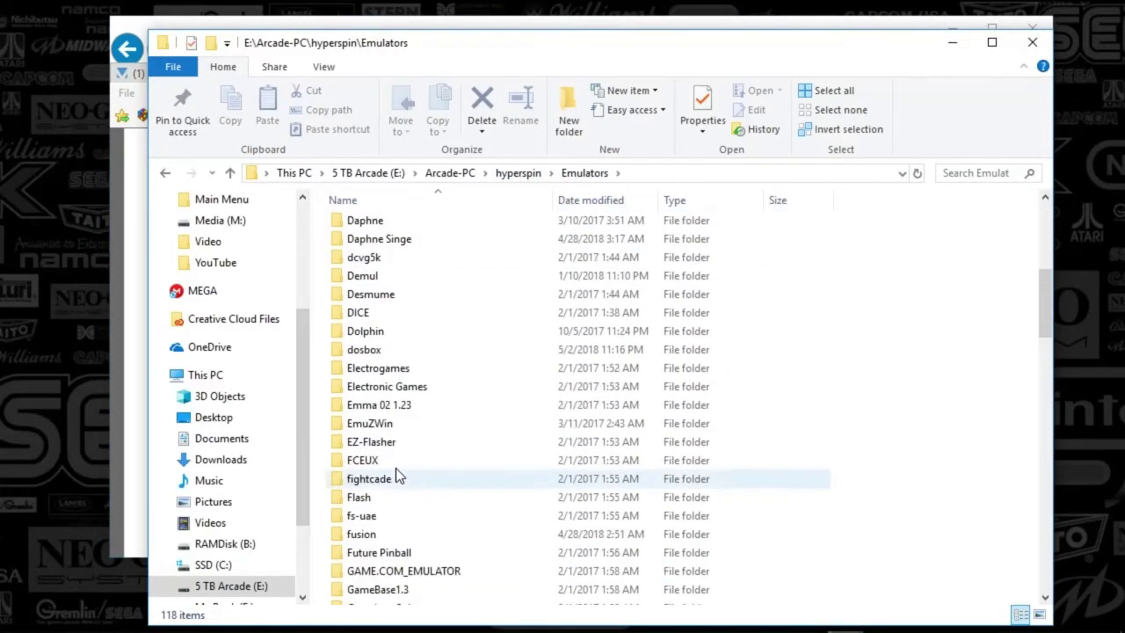
pyautogui.doubleClick(359, 535)
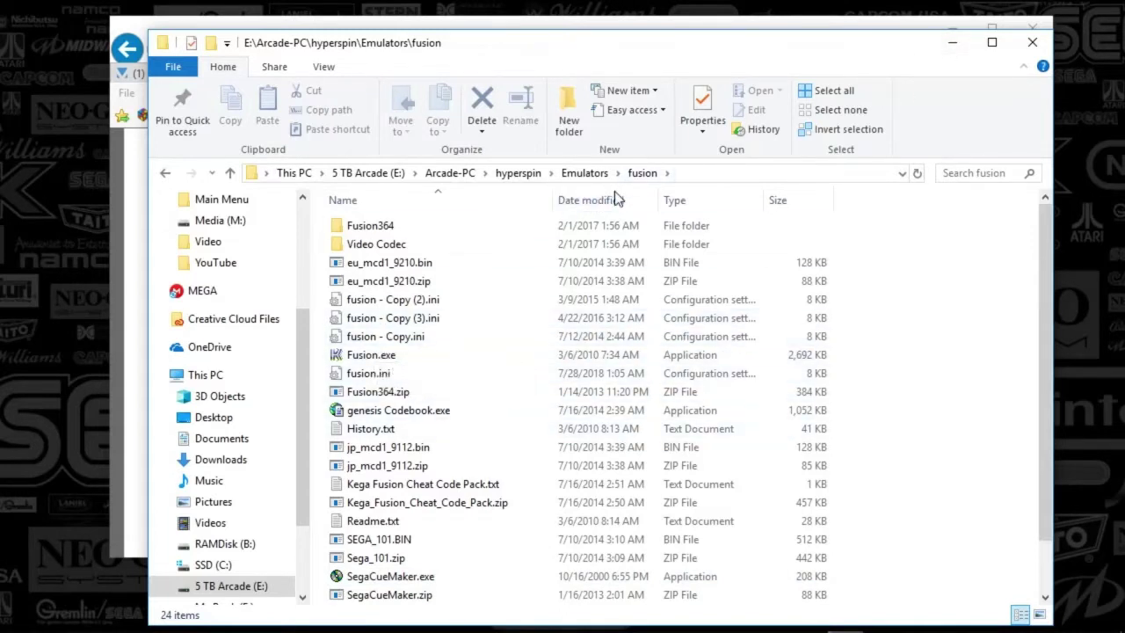
# - Minimize File Explorer, then bring up HyperHQ and arrange a narrower, taller Fusion.ahk Notepad window beside it
pyautogui.click(950, 47)
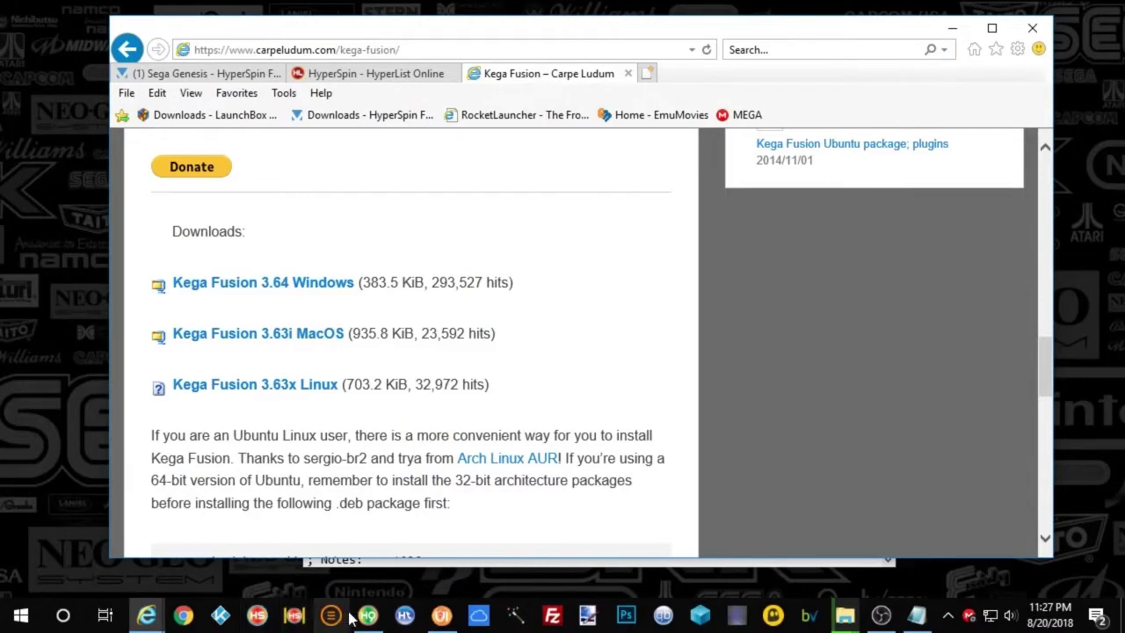
pyautogui.click(367, 618)
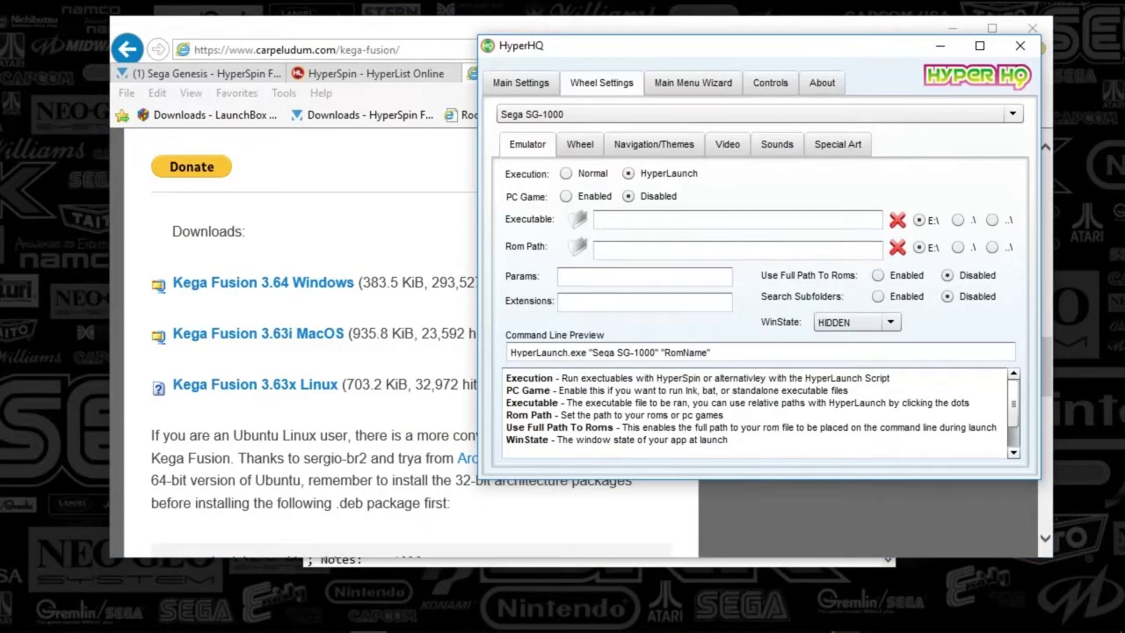
pyautogui.click(919, 619)
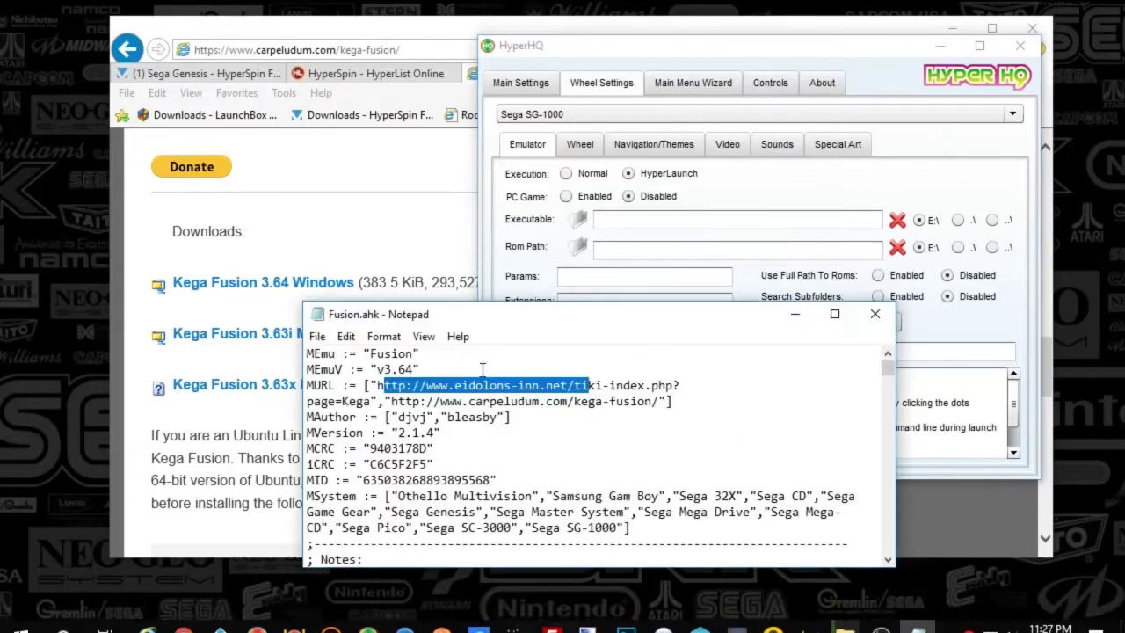
pyautogui.moveTo(488, 328); pyautogui.dragTo(184, 132)
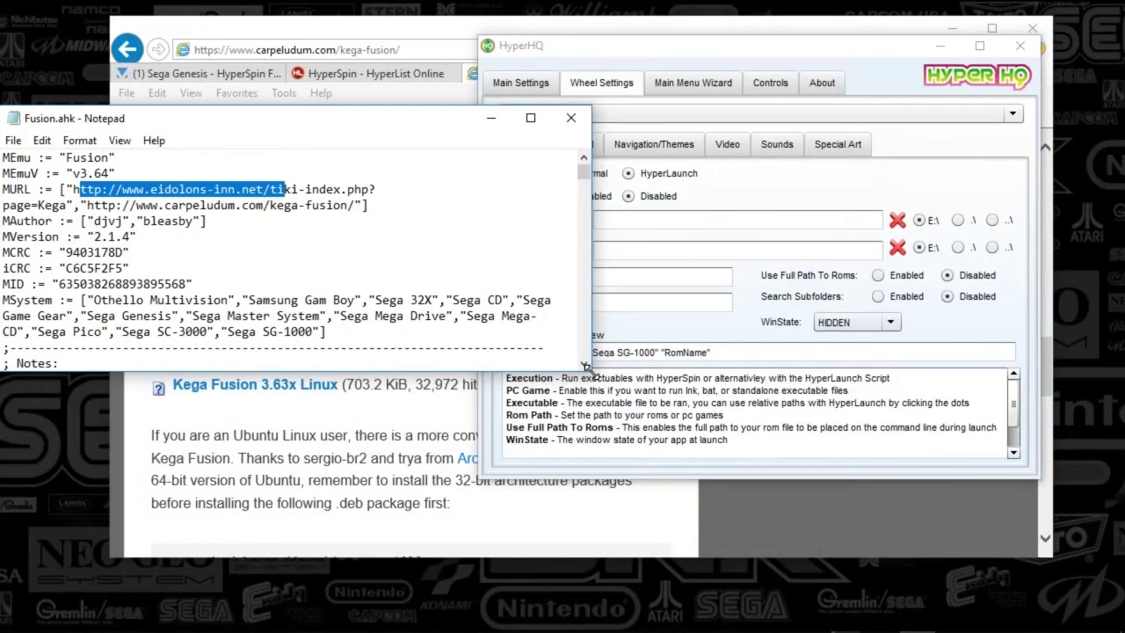
pyautogui.moveTo(591, 370); pyautogui.dragTo(542, 475)
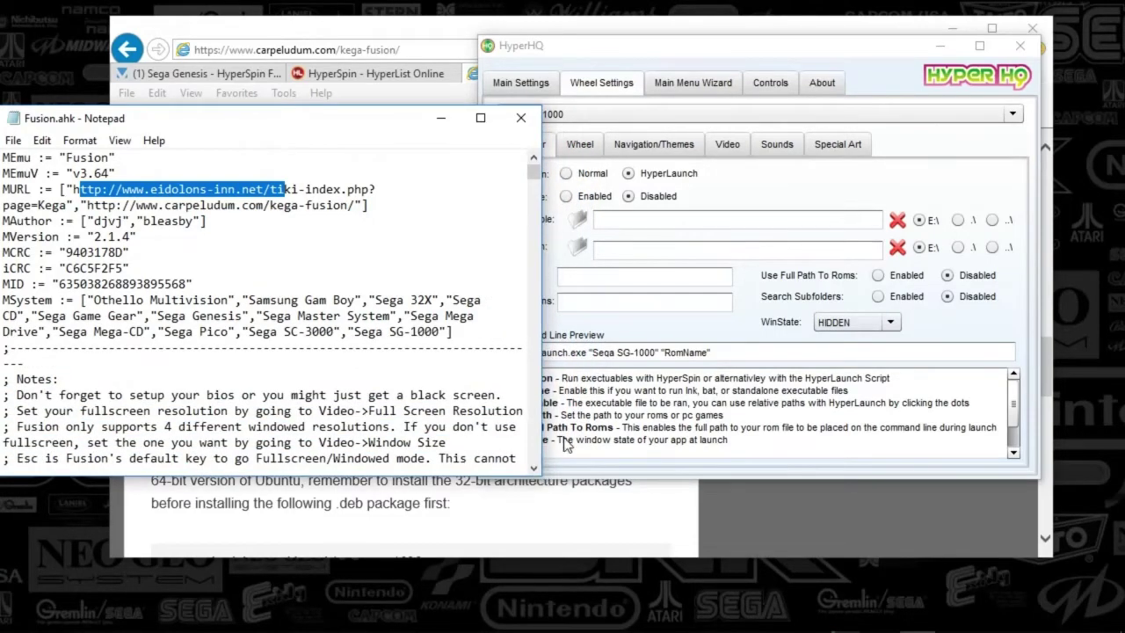
pyautogui.click(663, 327)
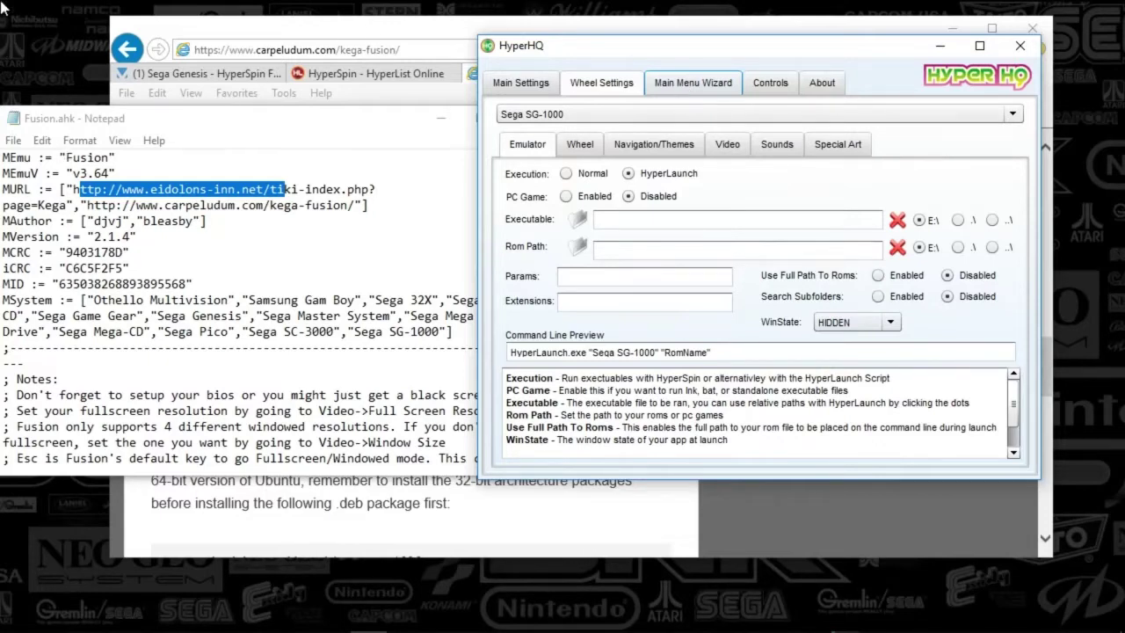
# - Highlight the Sega 32X and Sega SG-1000 system names in the MSystem line of Fusion.ahk
pyautogui.click(356, 332)
pyautogui.moveTo(376, 301); pyautogui.dragTo(420, 300)
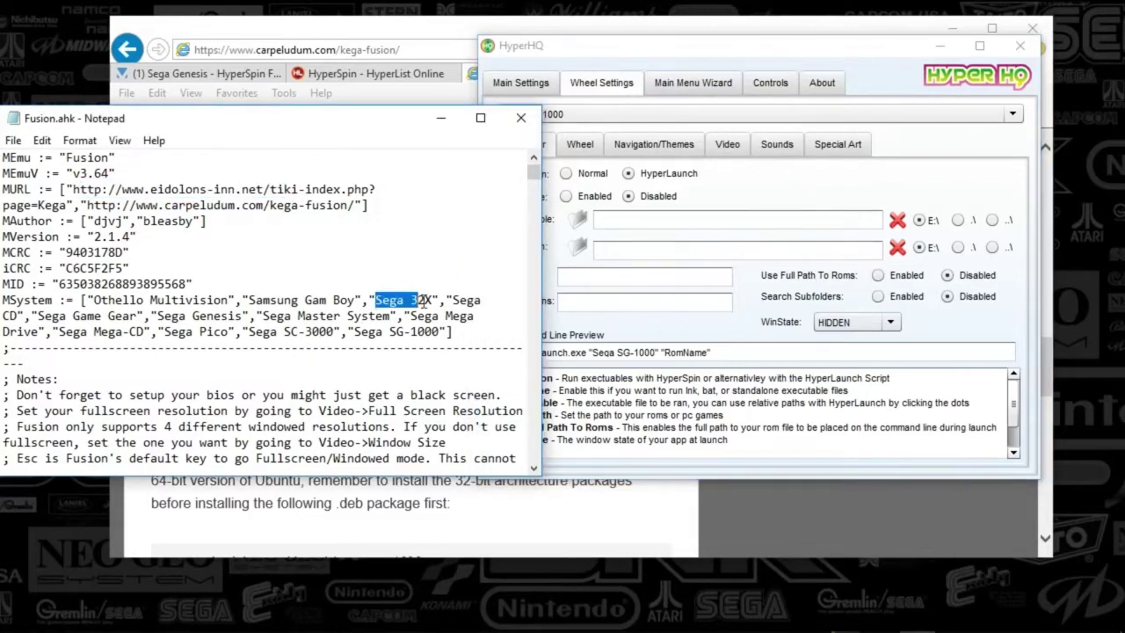
pyautogui.moveTo(355, 332); pyautogui.dragTo(451, 332)
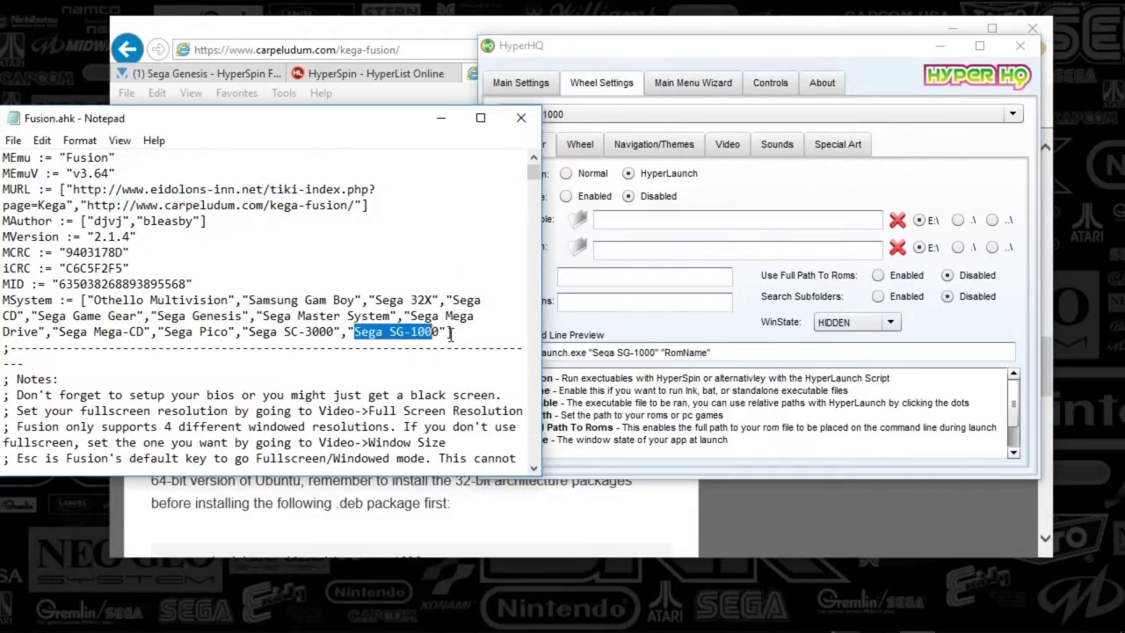
# - Review the Sega SG-1000 wheel settings in HyperHQ, covering wheel, navigation/themes, video, sounds and special art, and return to its emulator settings
pyautogui.click(562, 126)
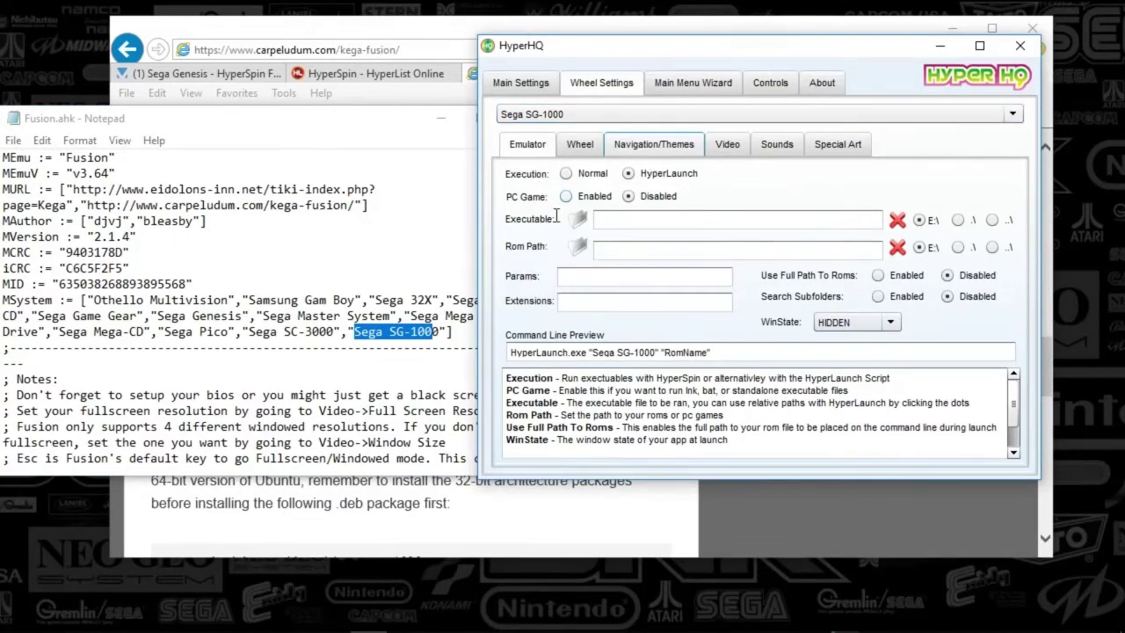
pyautogui.click(518, 118)
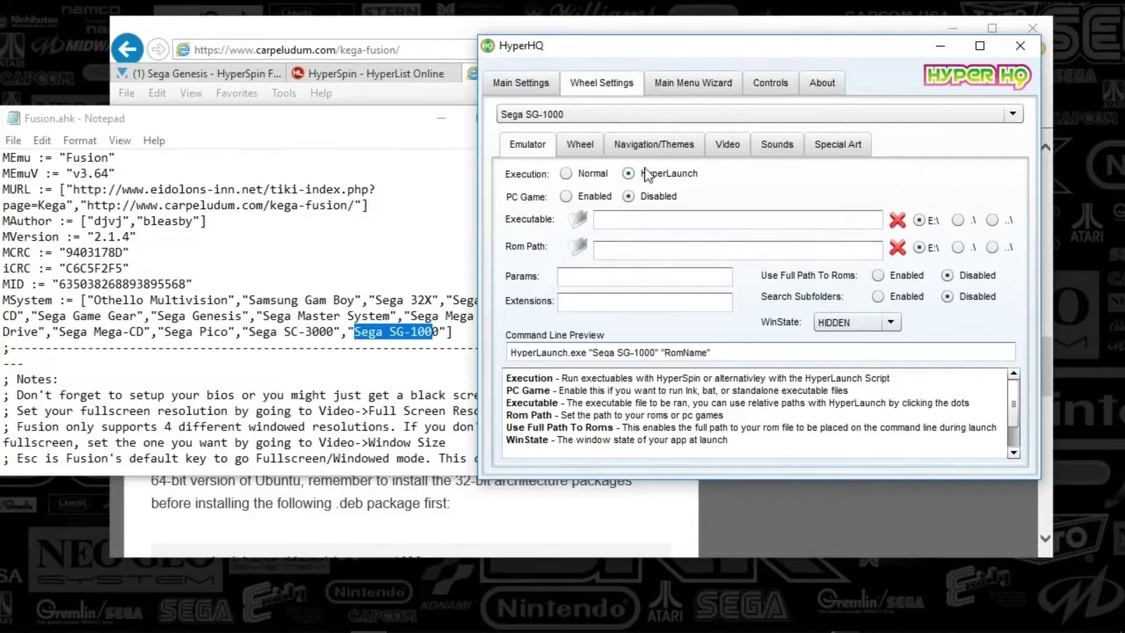
pyautogui.click(580, 145)
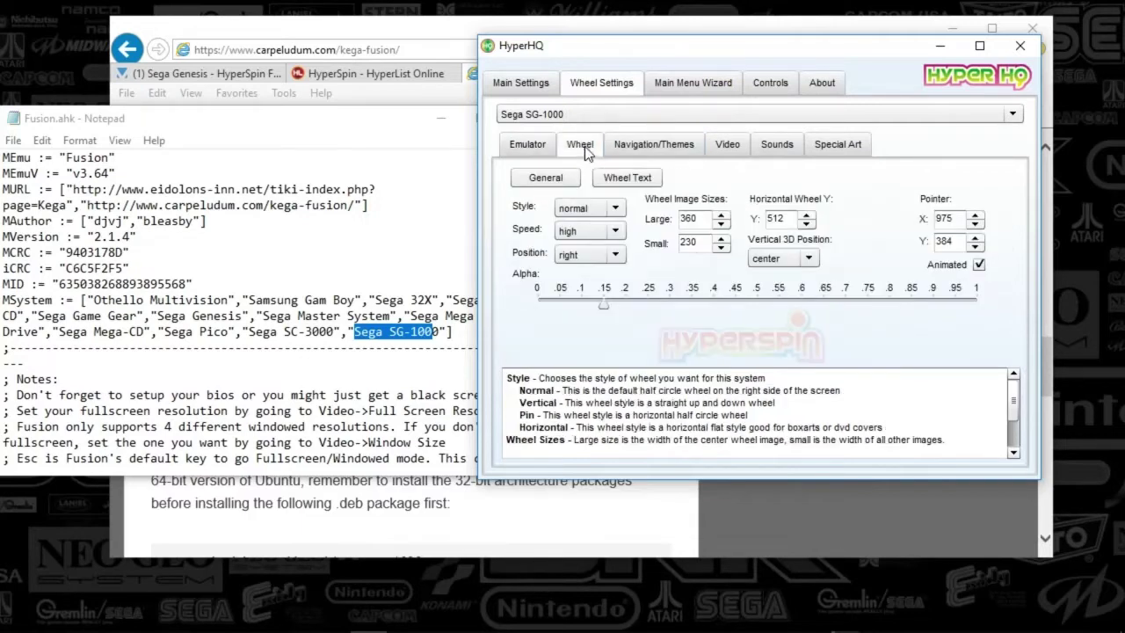
pyautogui.click(632, 149)
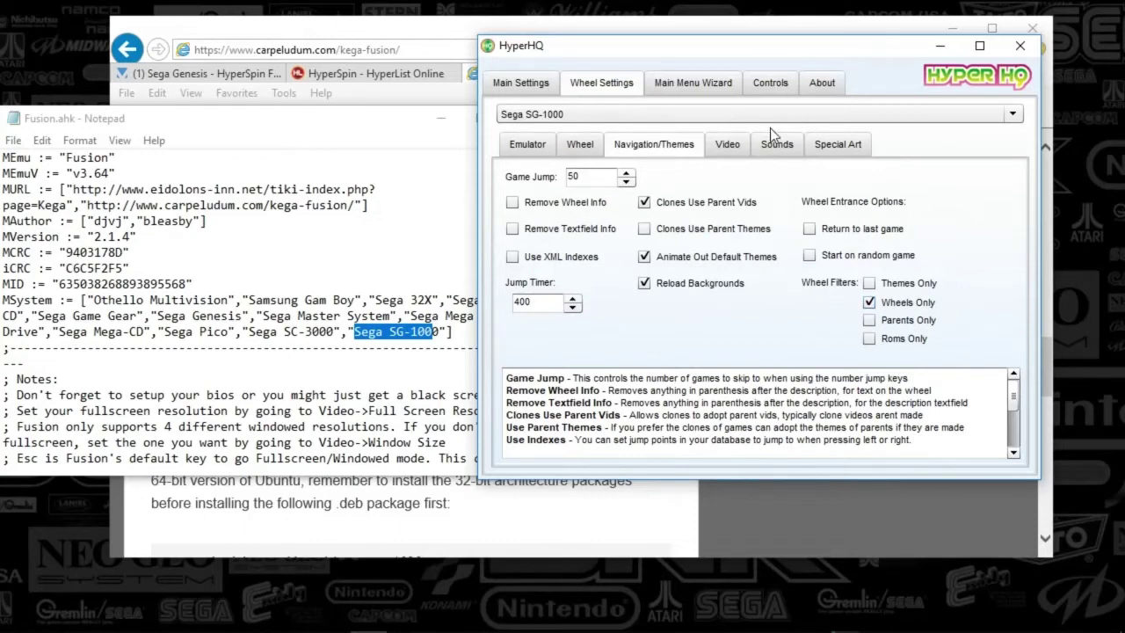
pyautogui.click(731, 149)
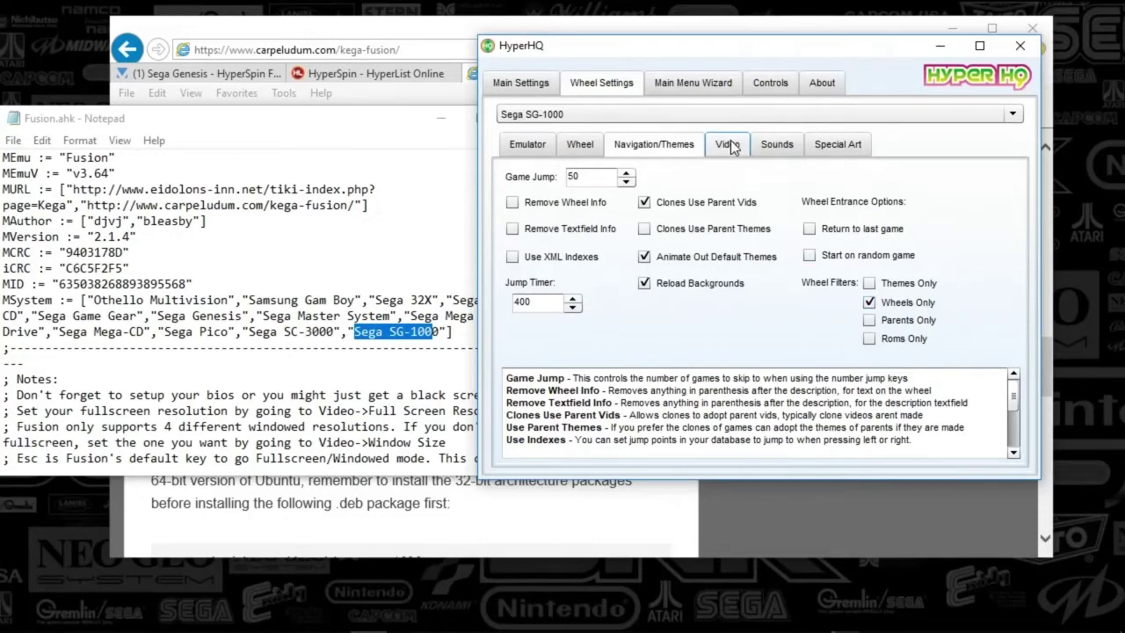
pyautogui.click(776, 150)
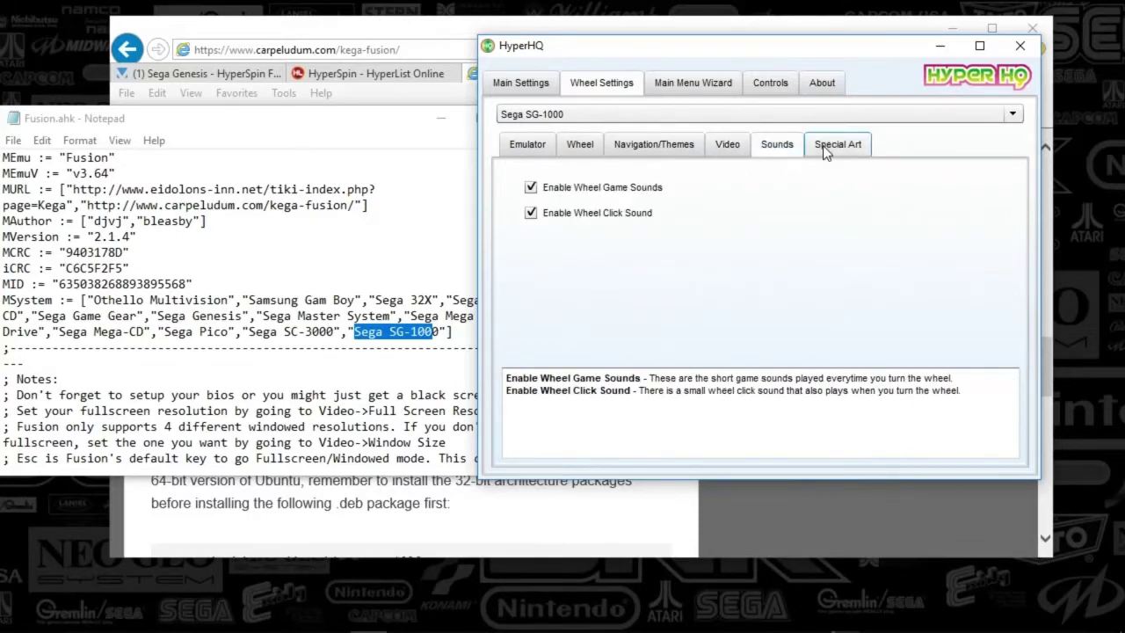
pyautogui.click(826, 153)
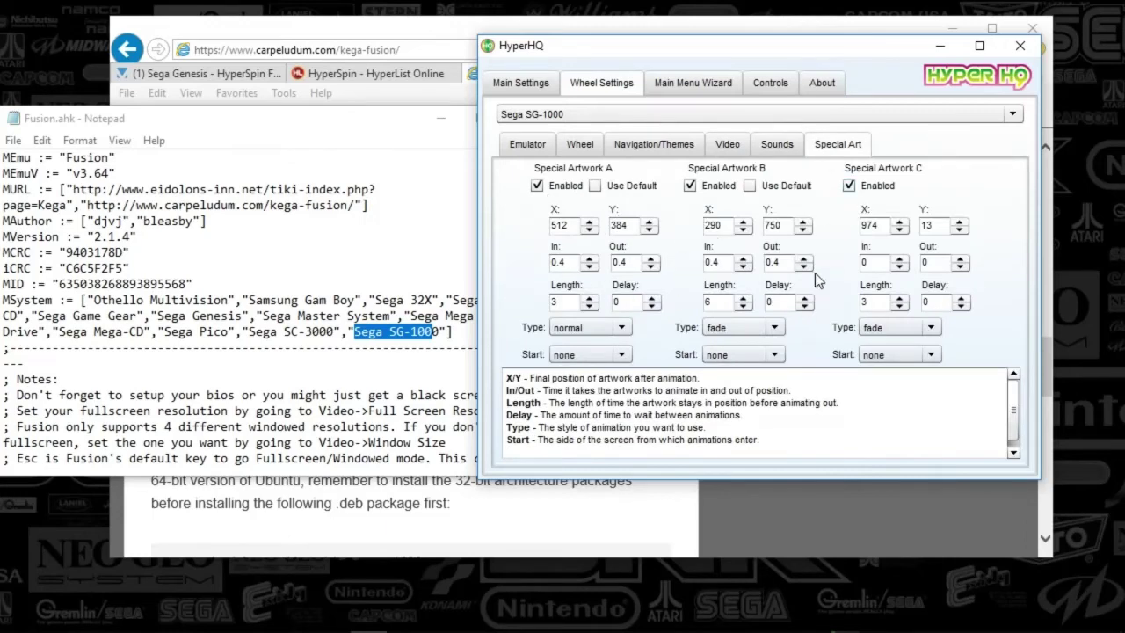
pyautogui.click(532, 142)
# - Move the HyperHQ window clear of Notepad and select Sega Master System as the system in its wheel settings
pyautogui.moveTo(551, 50); pyautogui.dragTo(642, 43)
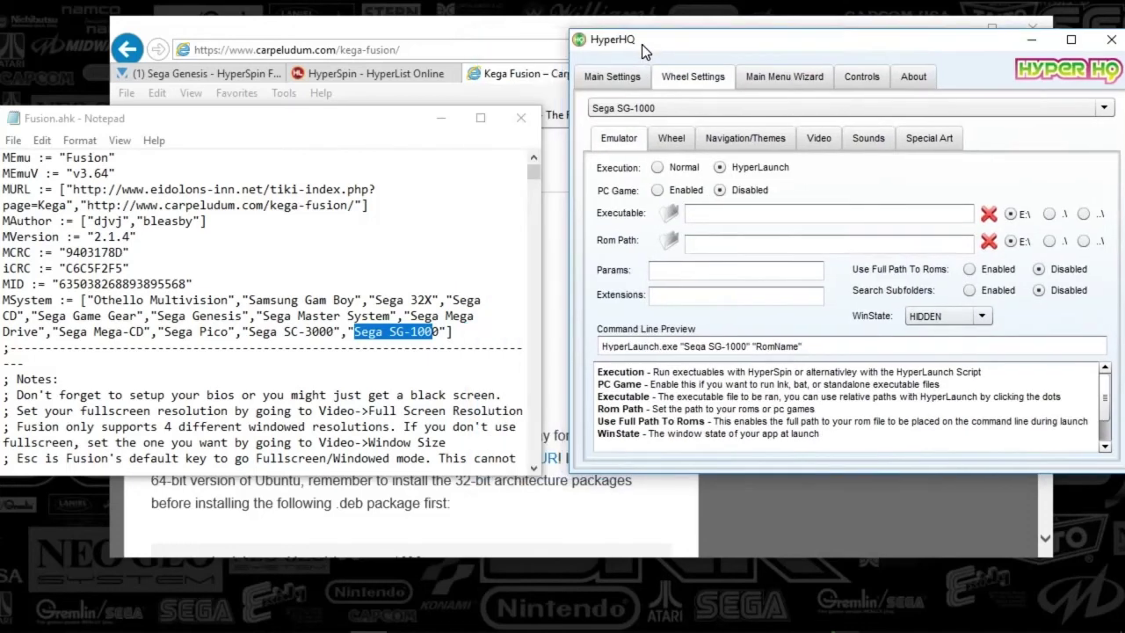
pyautogui.click(631, 110)
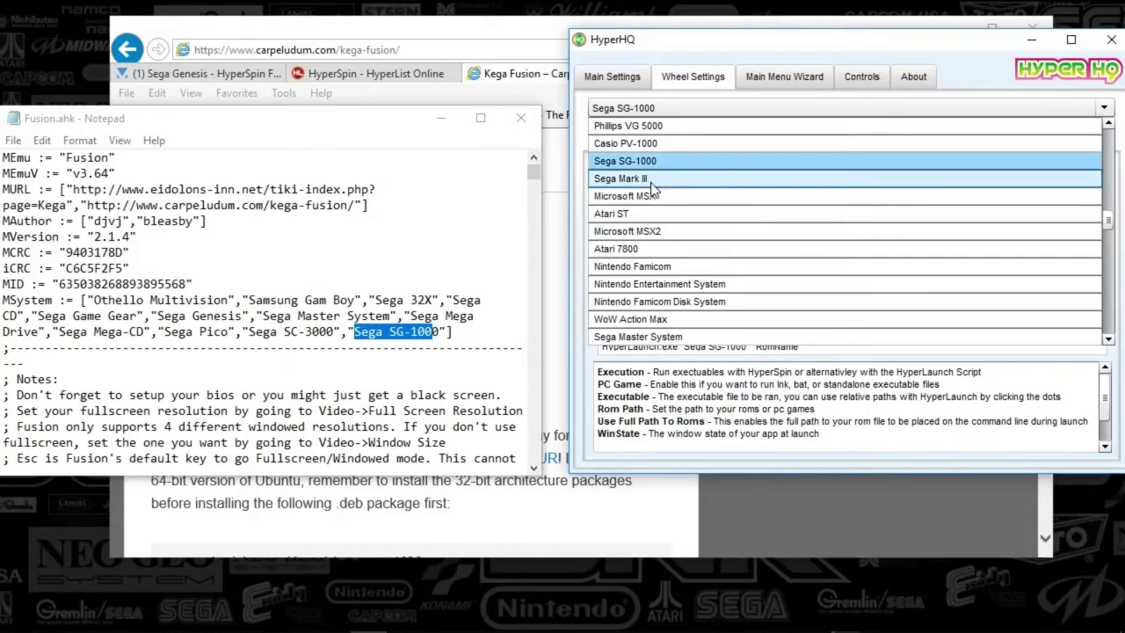
pyautogui.click(629, 338)
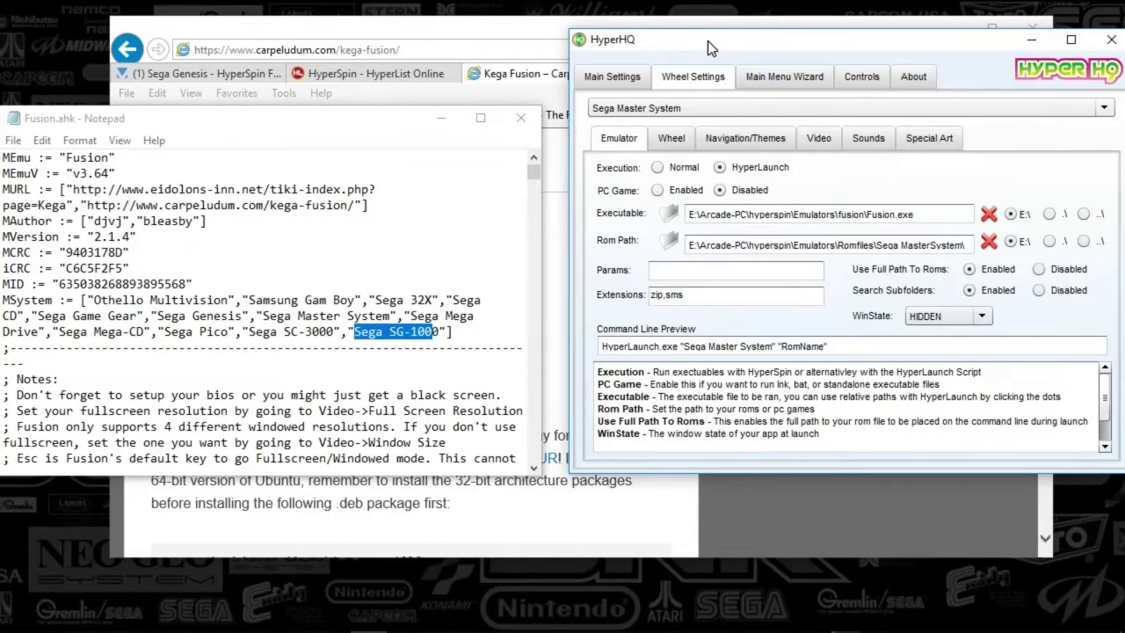
pyautogui.moveTo(707, 41); pyautogui.dragTo(684, 44)
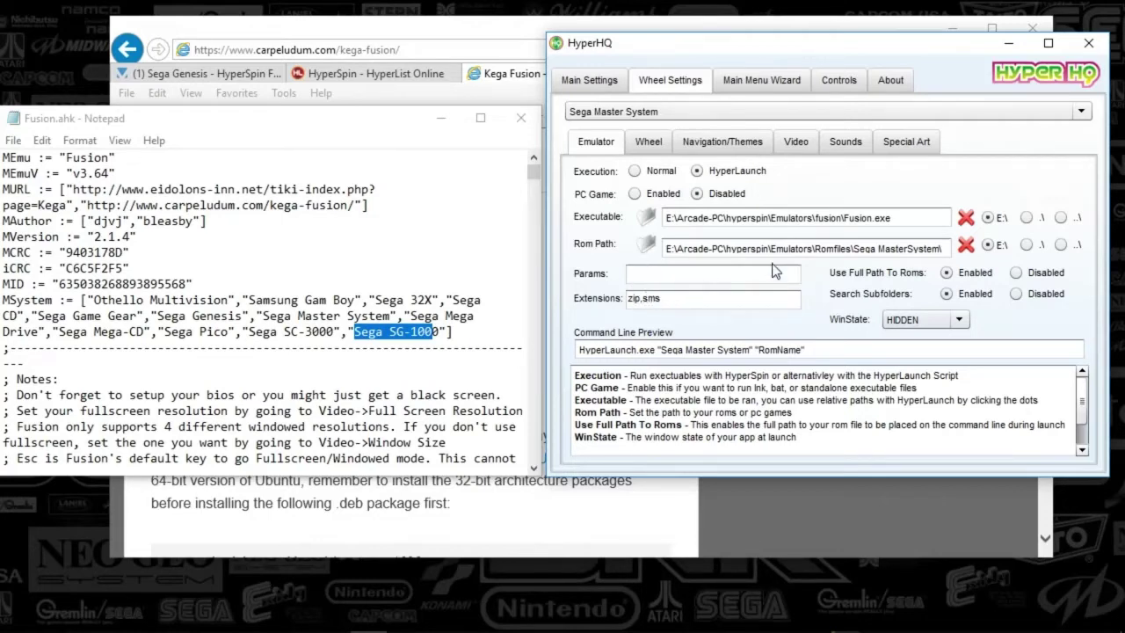
# - Review the Sega Master System's wheel, navigation/themes, video, sounds and special art settings
pyautogui.click(657, 143)
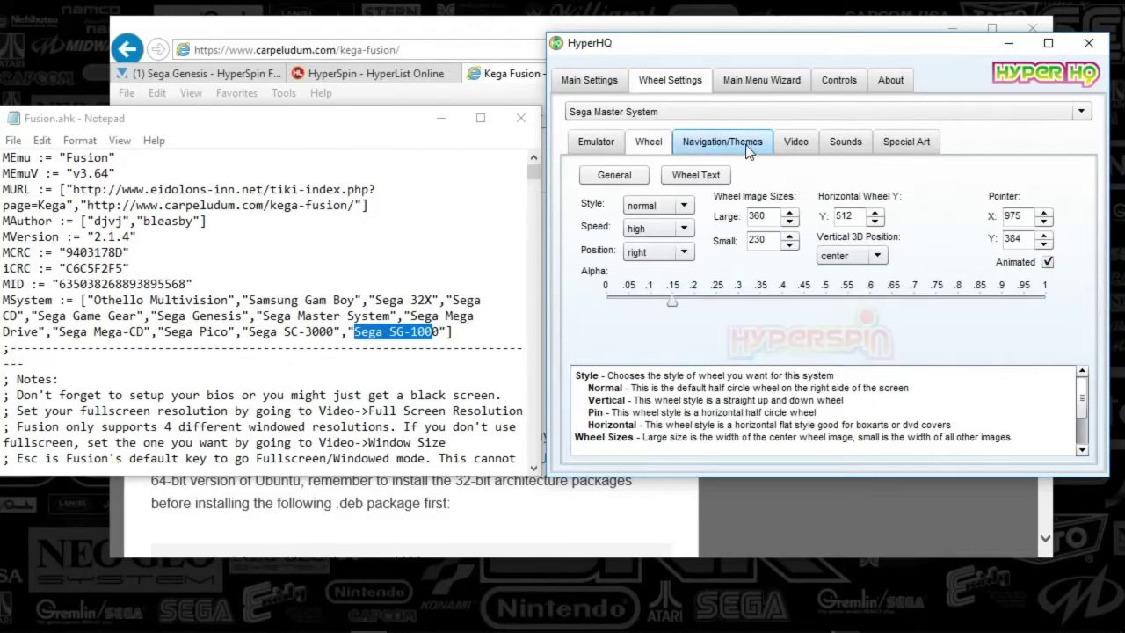
pyautogui.click(721, 146)
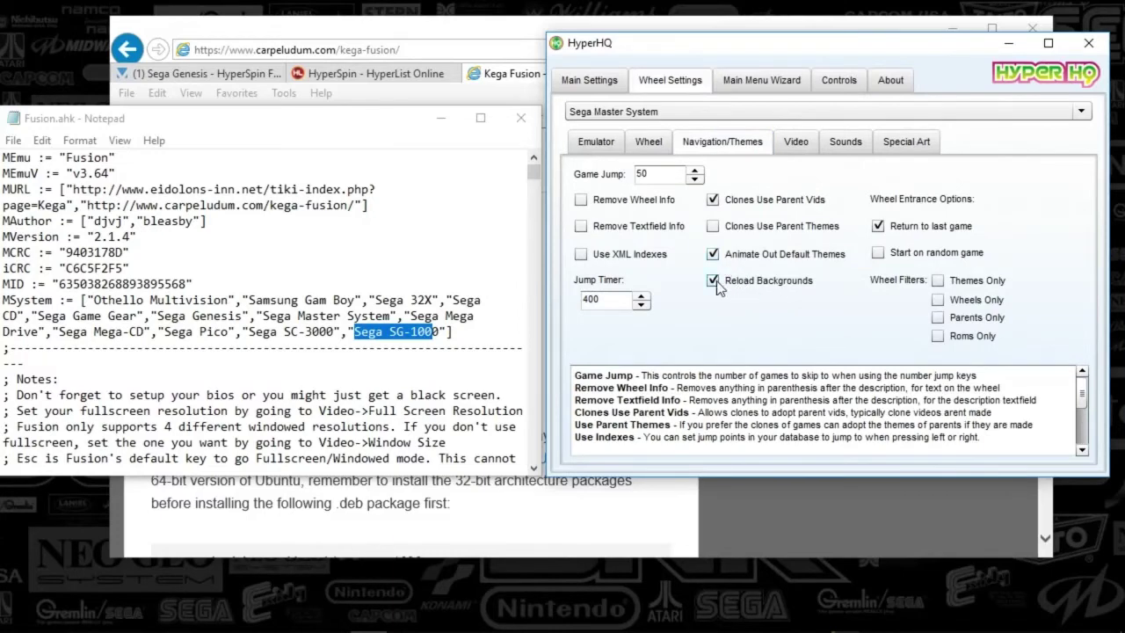
pyautogui.click(814, 147)
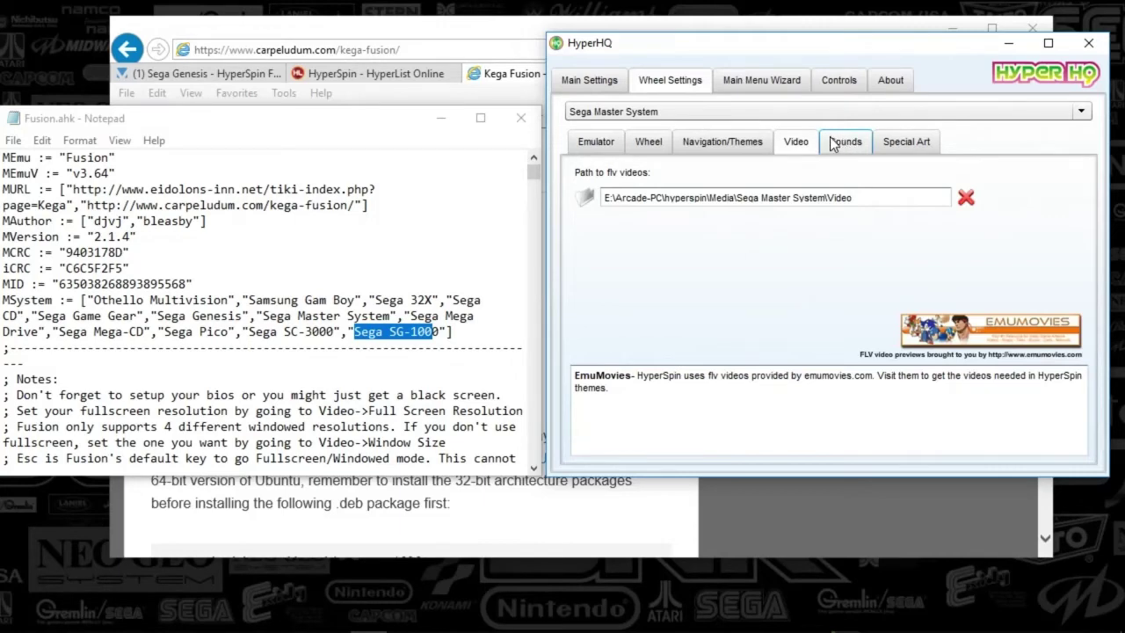
pyautogui.click(844, 146)
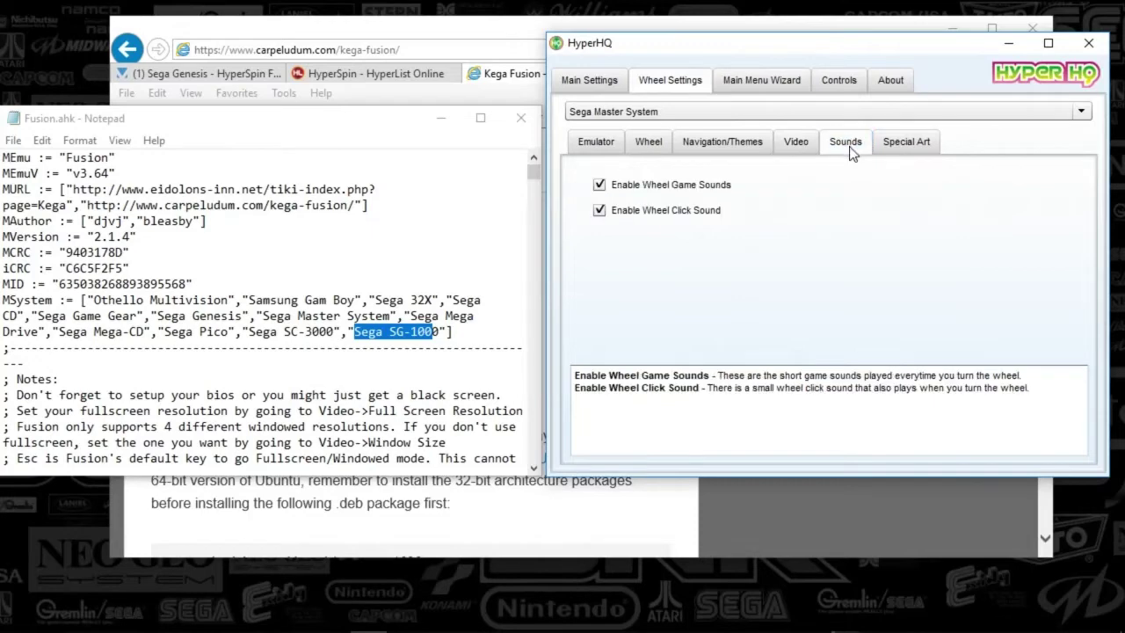
pyautogui.click(895, 152)
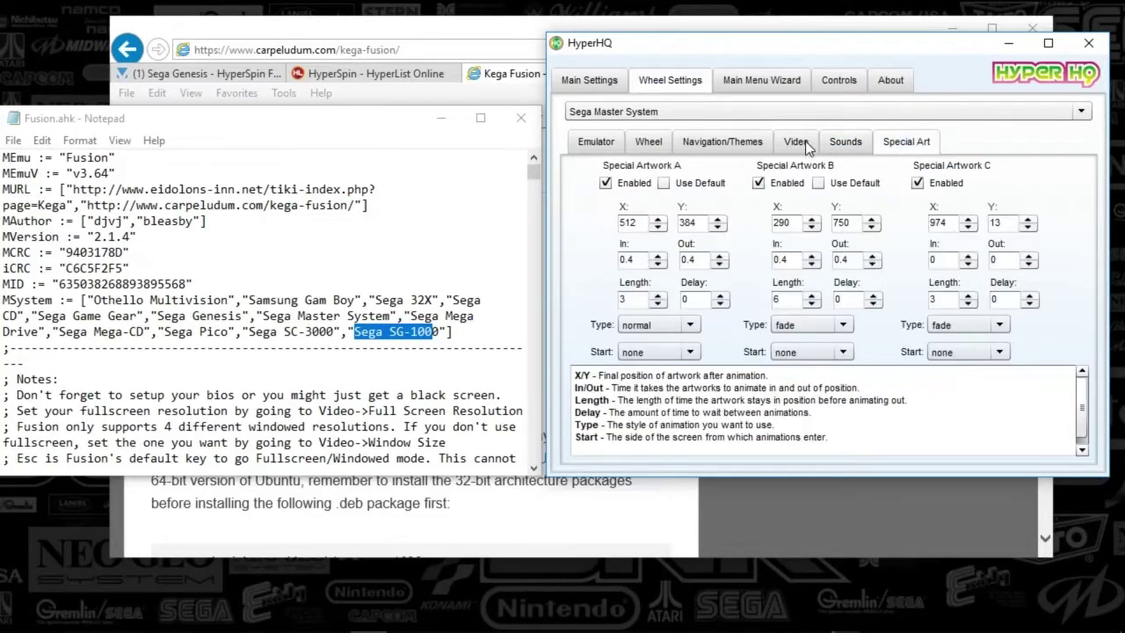
# - Select Sega Genesis as the system in the wheel settings and examine its emulator settings, including the ROM extensions
pyautogui.click(620, 113)
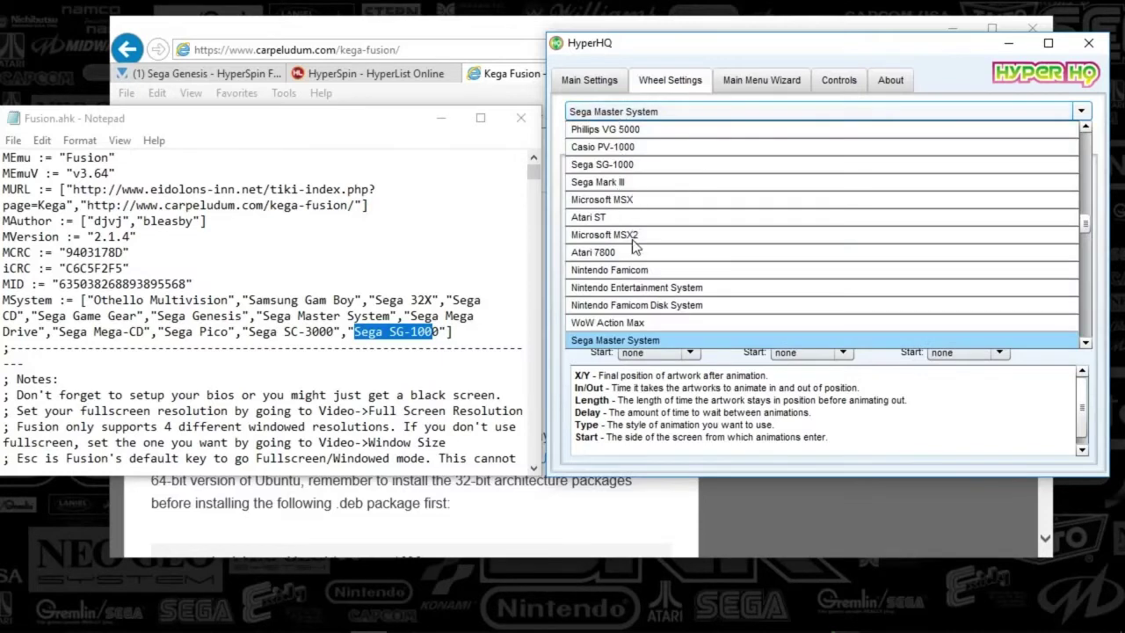
pyautogui.scroll(-1, 641, 259)
pyautogui.scroll(-2, 641, 258)
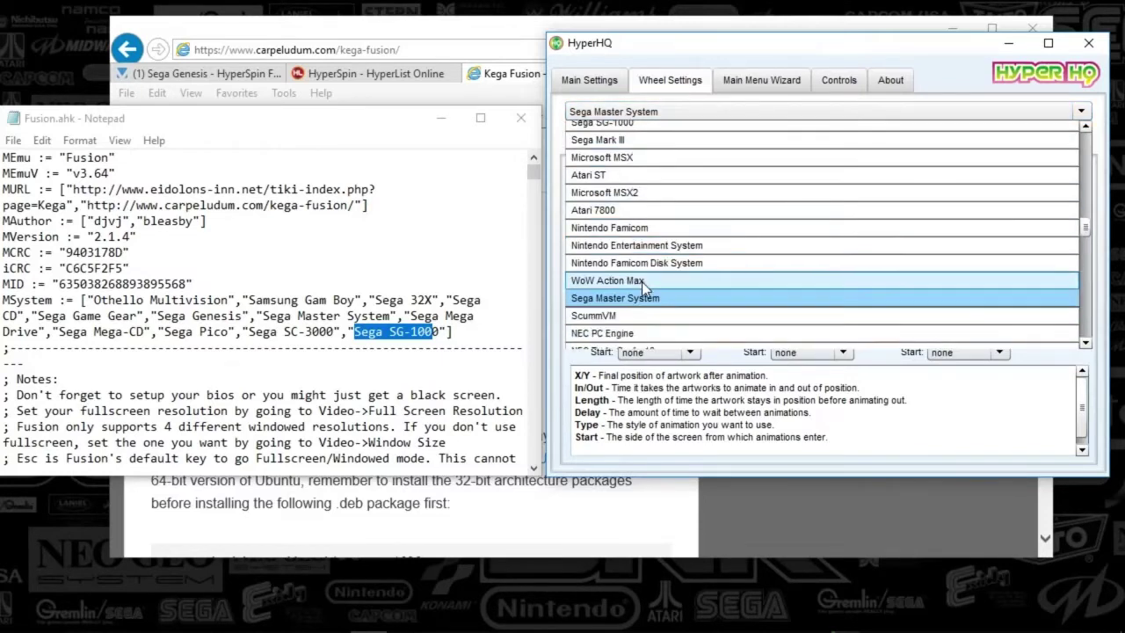
pyautogui.scroll(-1, 643, 292)
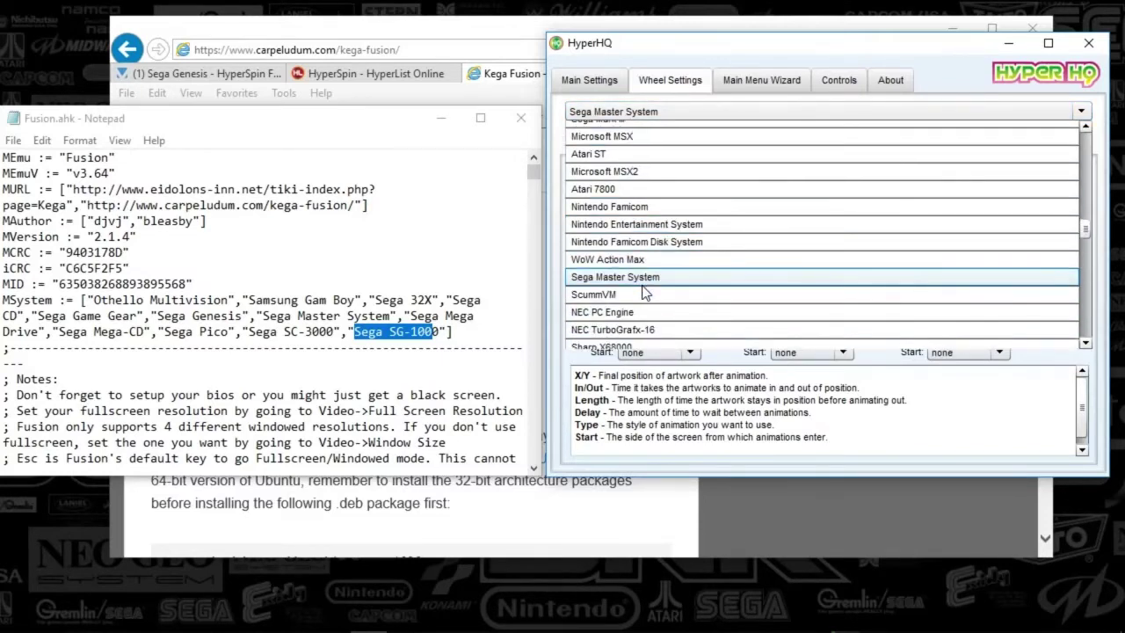
pyautogui.scroll(-3, 642, 292)
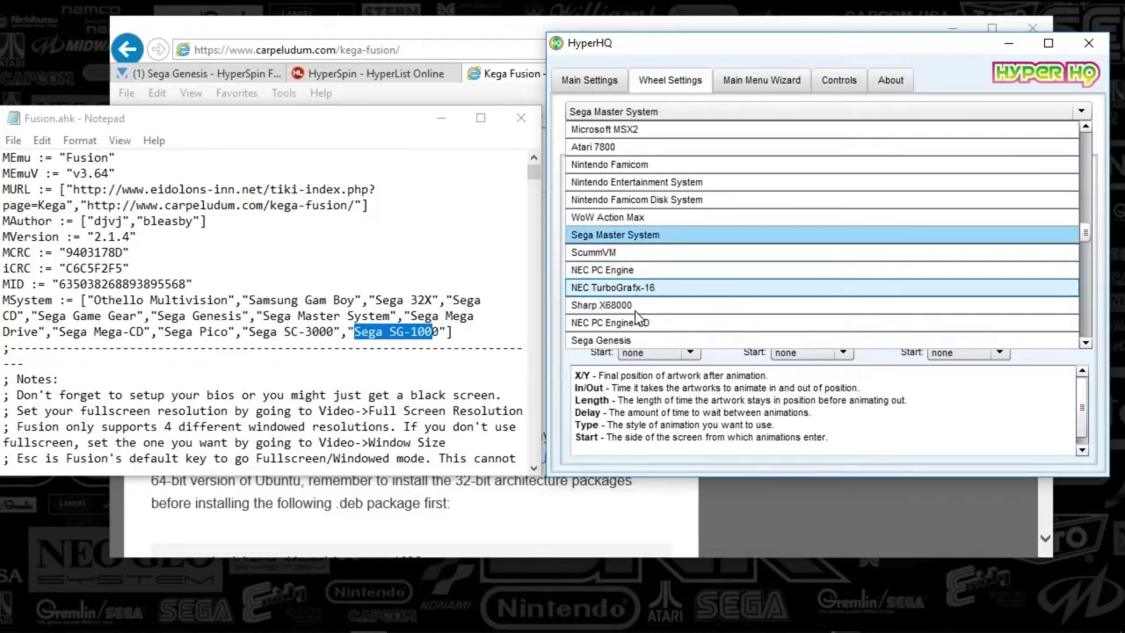
pyautogui.click(623, 339)
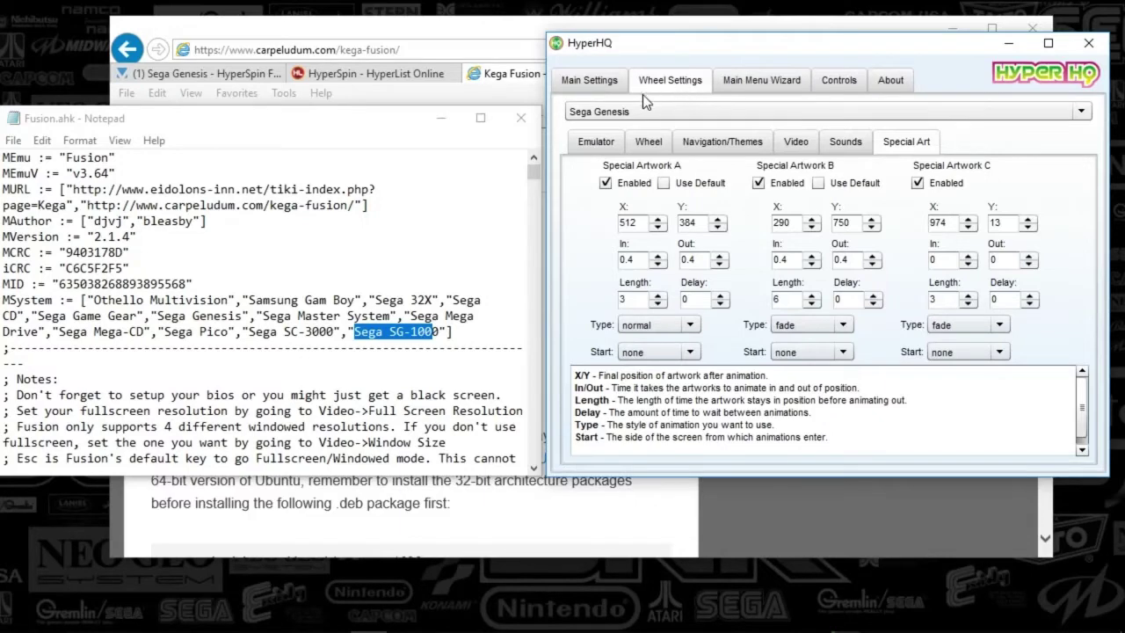
pyautogui.click(615, 145)
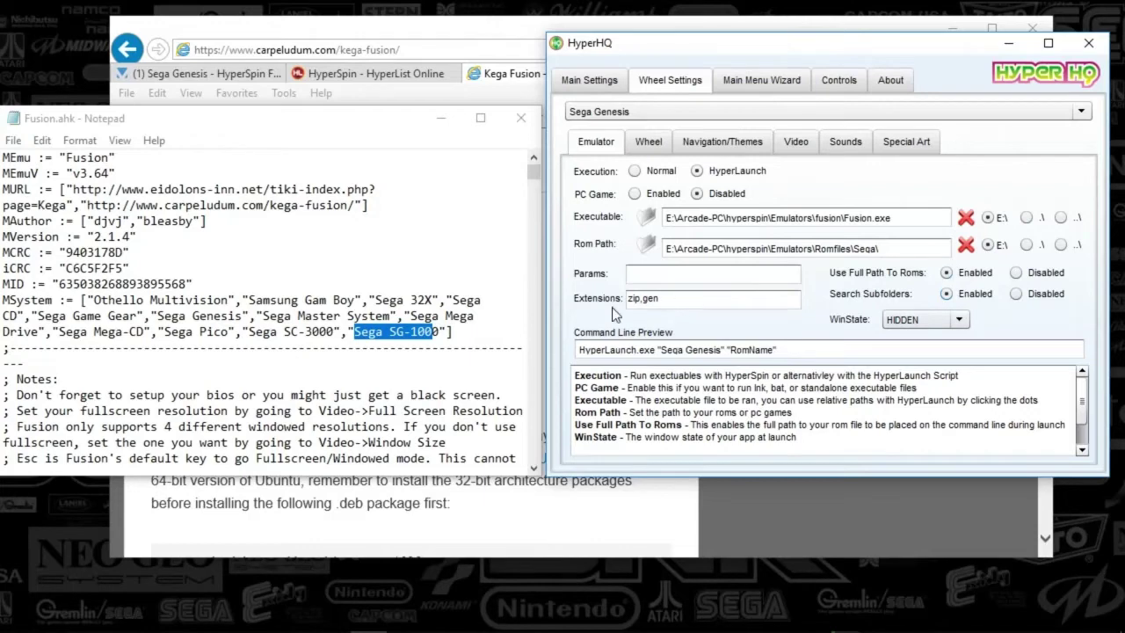
pyautogui.click(655, 297)
# - Review the Sega Genesis wheel, navigation/themes, video, sounds and special art settings
pyautogui.click(648, 145)
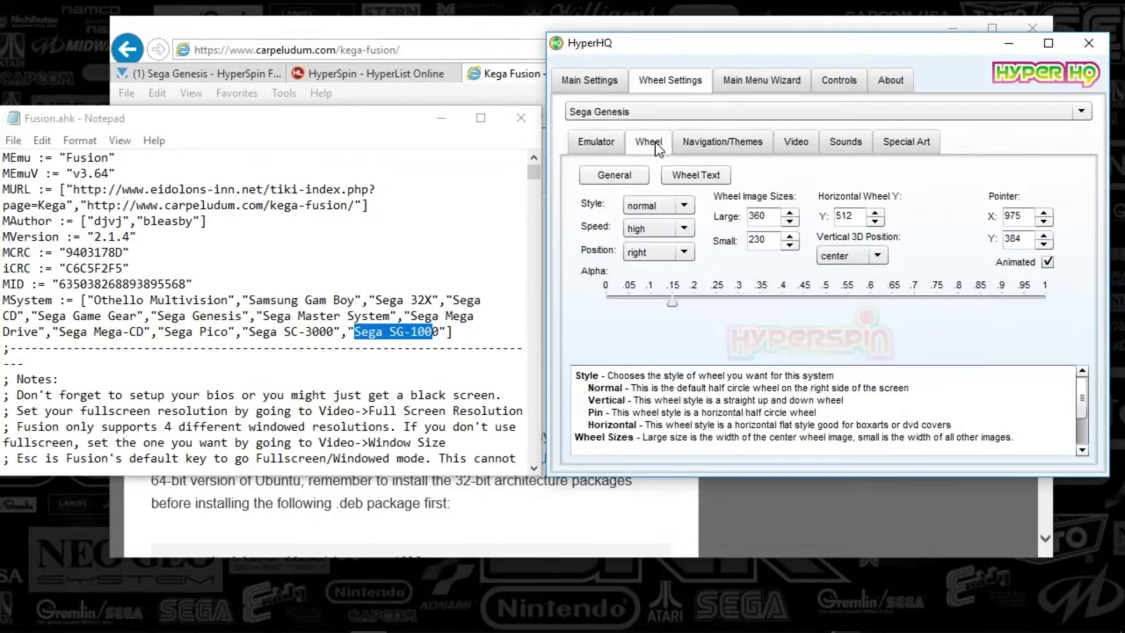
pyautogui.click(756, 145)
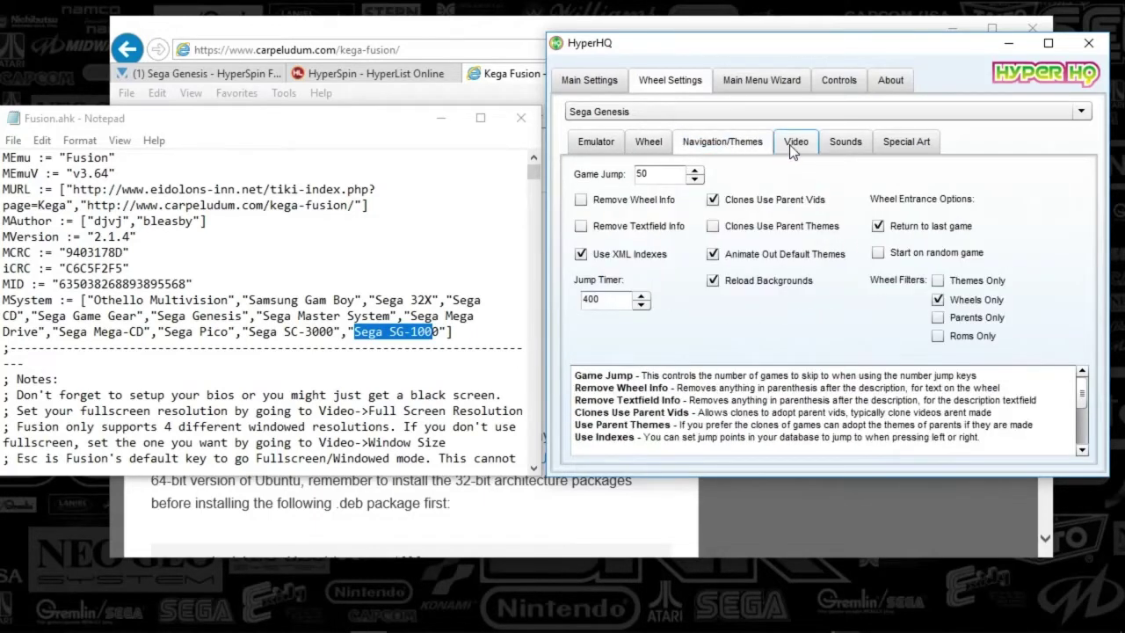
pyautogui.click(791, 145)
pyautogui.click(844, 146)
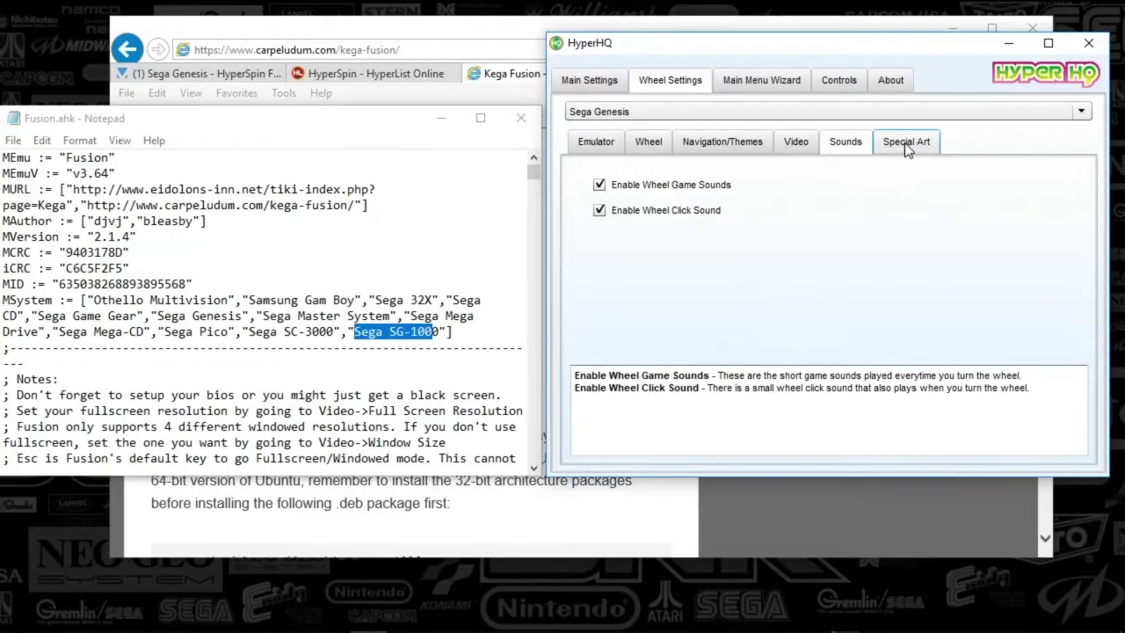
pyautogui.click(899, 144)
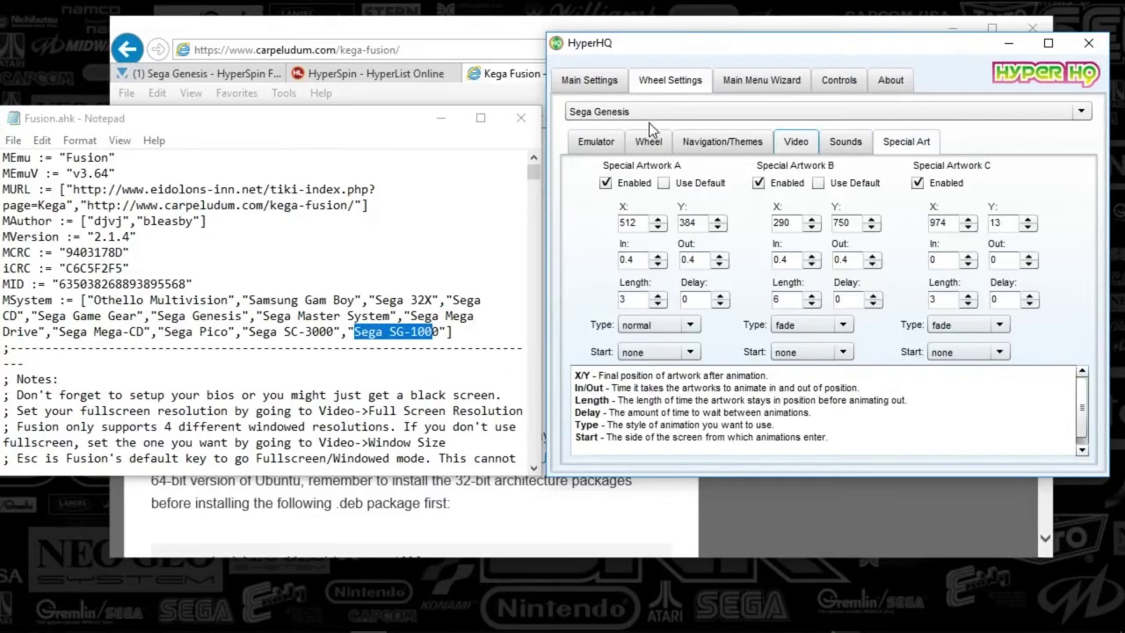
# - Switch the wheel settings to Sega Game Gear and examine its emulator executable, ROM path and extensions
pyautogui.click(590, 116)
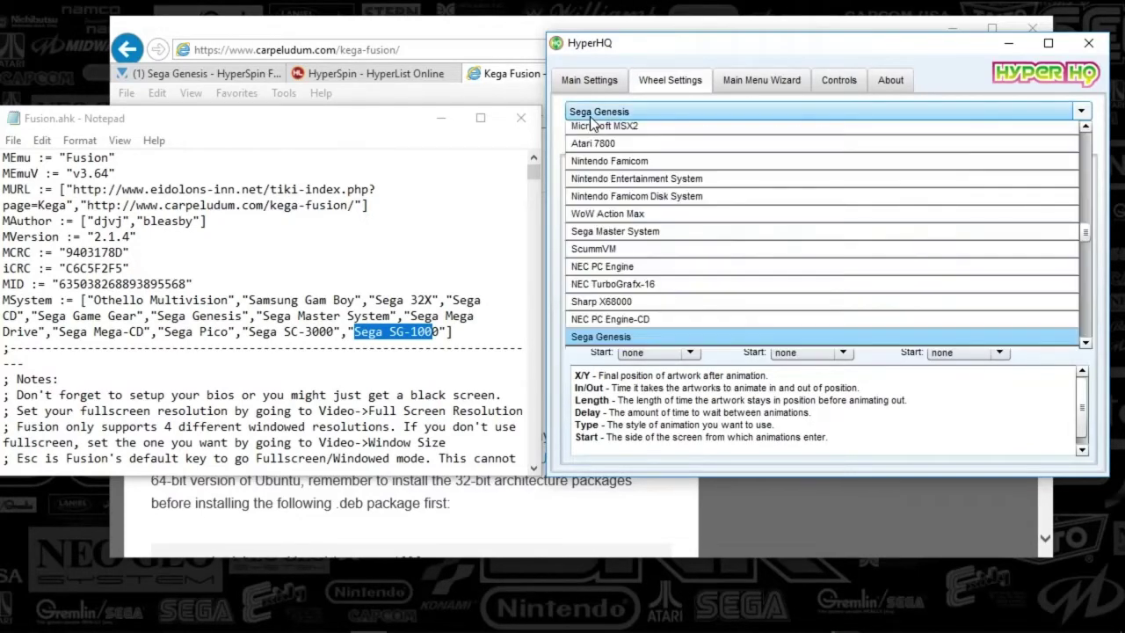
pyautogui.scroll(-2, 700, 246)
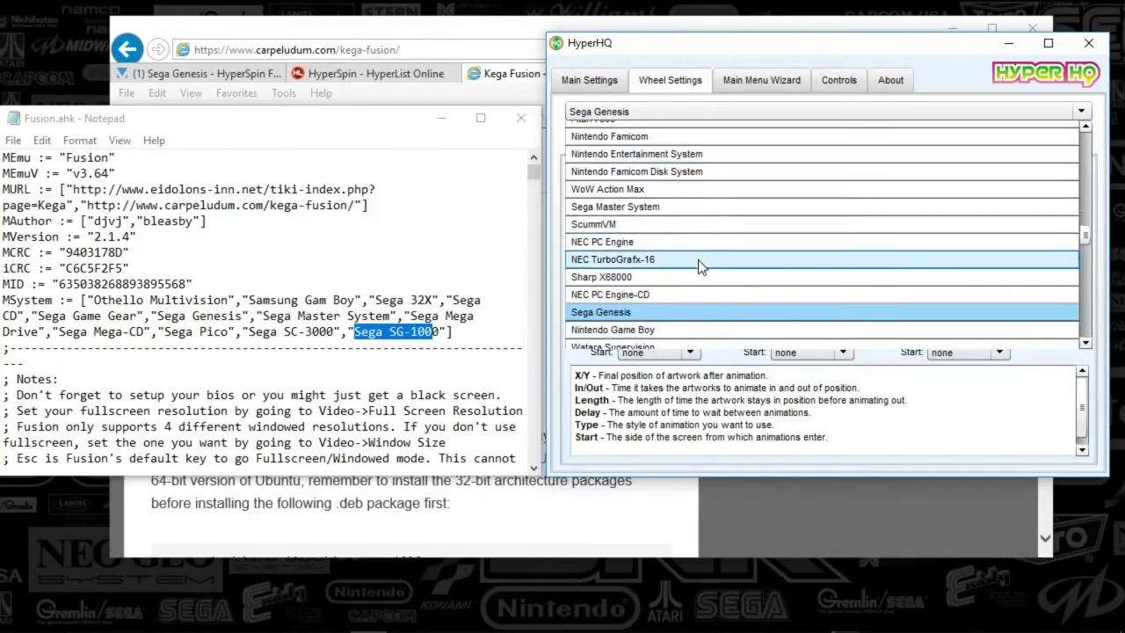
pyautogui.scroll(-2, 691, 266)
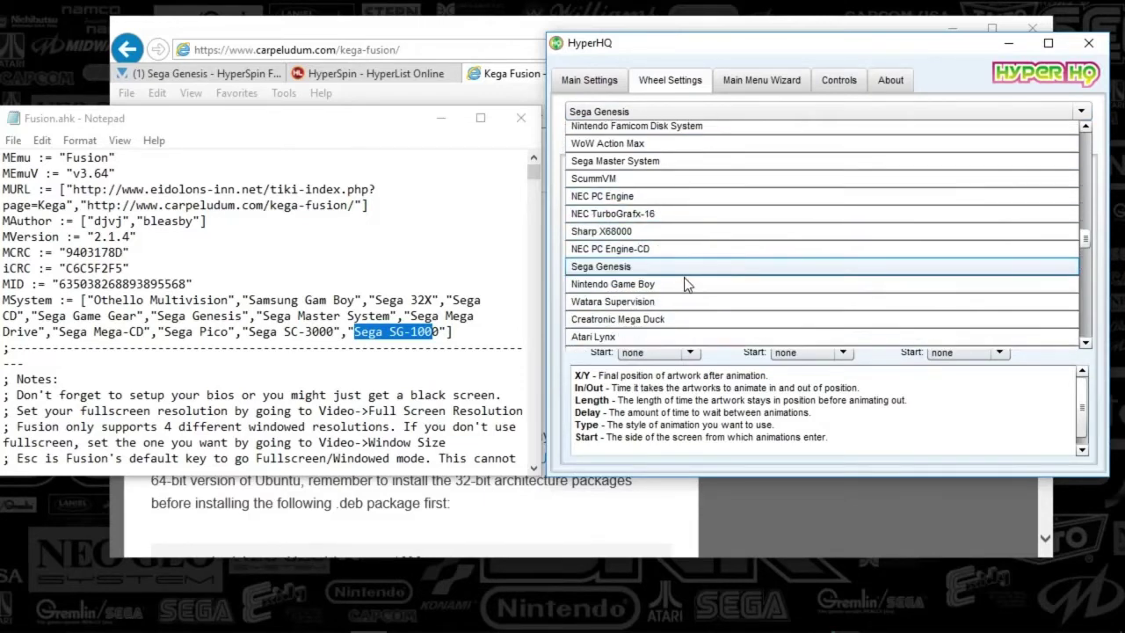
pyautogui.scroll(-3, 684, 286)
pyautogui.scroll(-4, 676, 294)
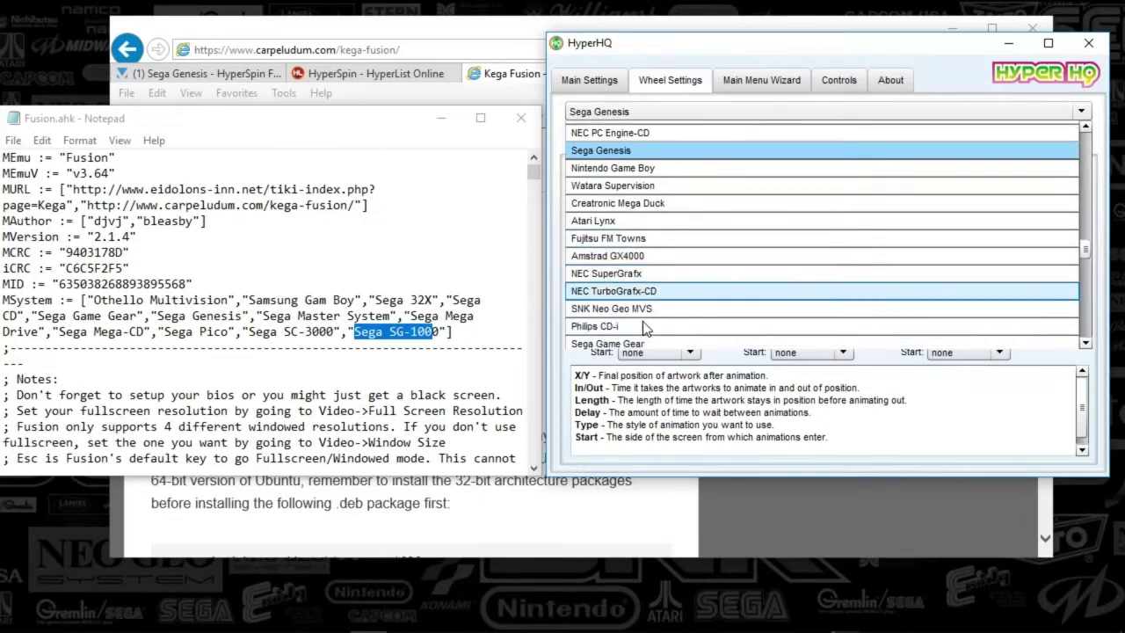
pyautogui.scroll(-1, 641, 321)
pyautogui.click(618, 324)
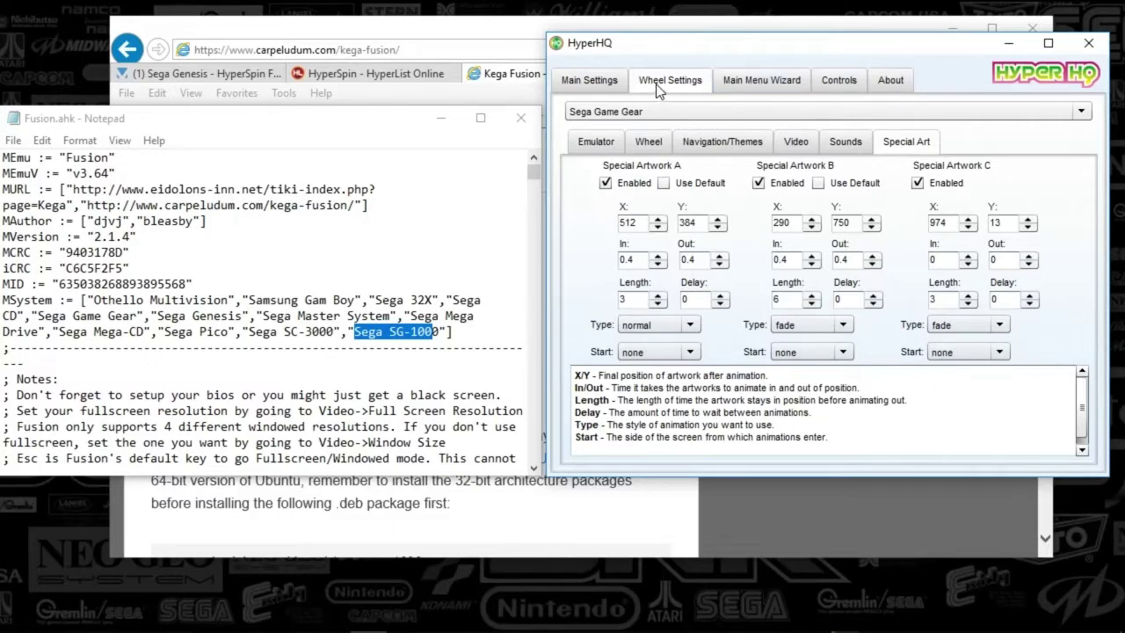
pyautogui.click(581, 146)
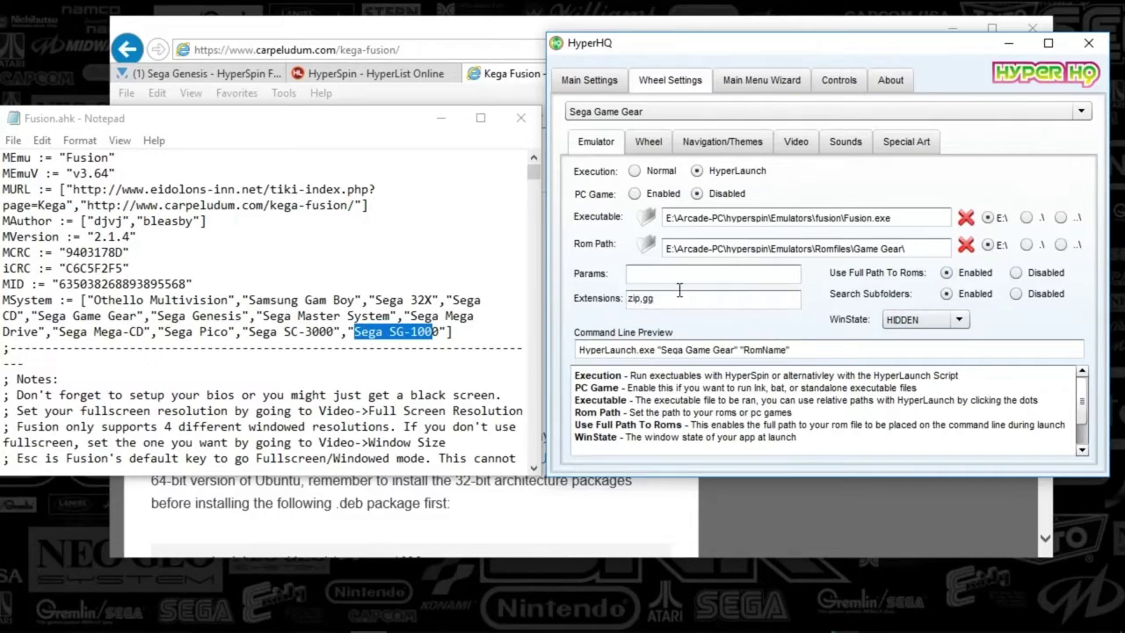
# - Switch the wheel settings to Sega CD and examine its emulator executable, ROM path and extensions
pyautogui.click(628, 112)
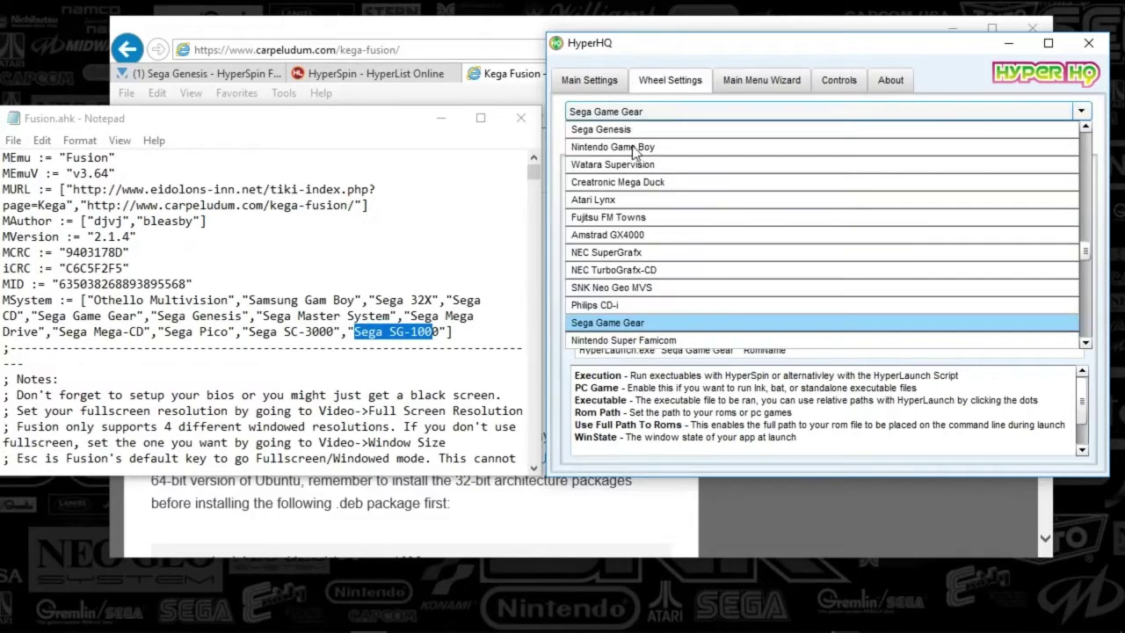
pyautogui.click(653, 112)
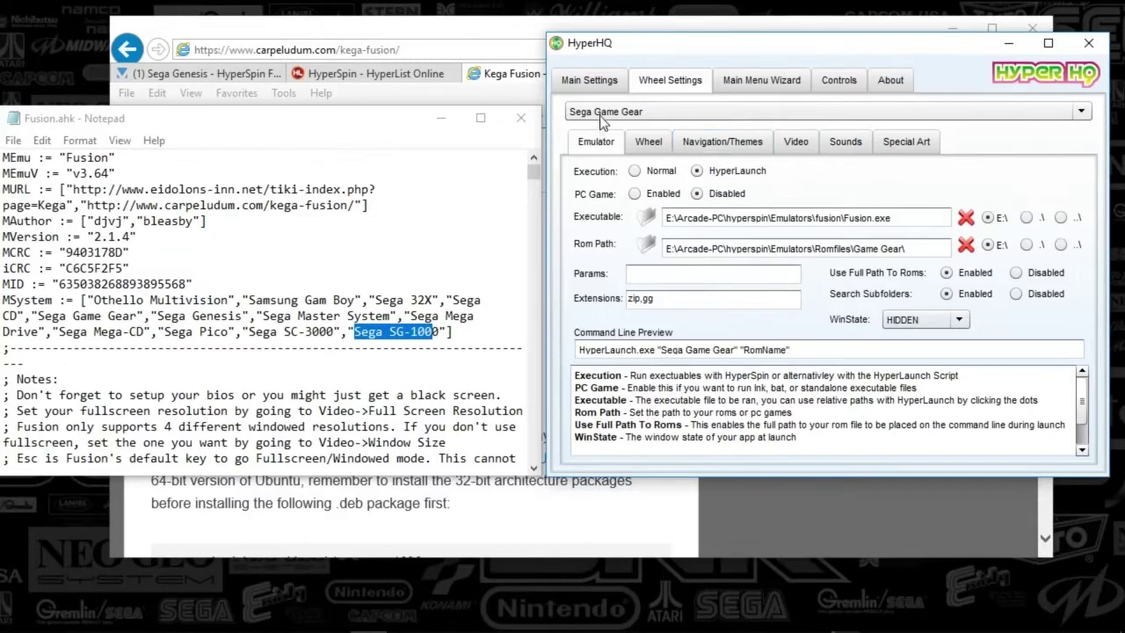
pyautogui.click(639, 115)
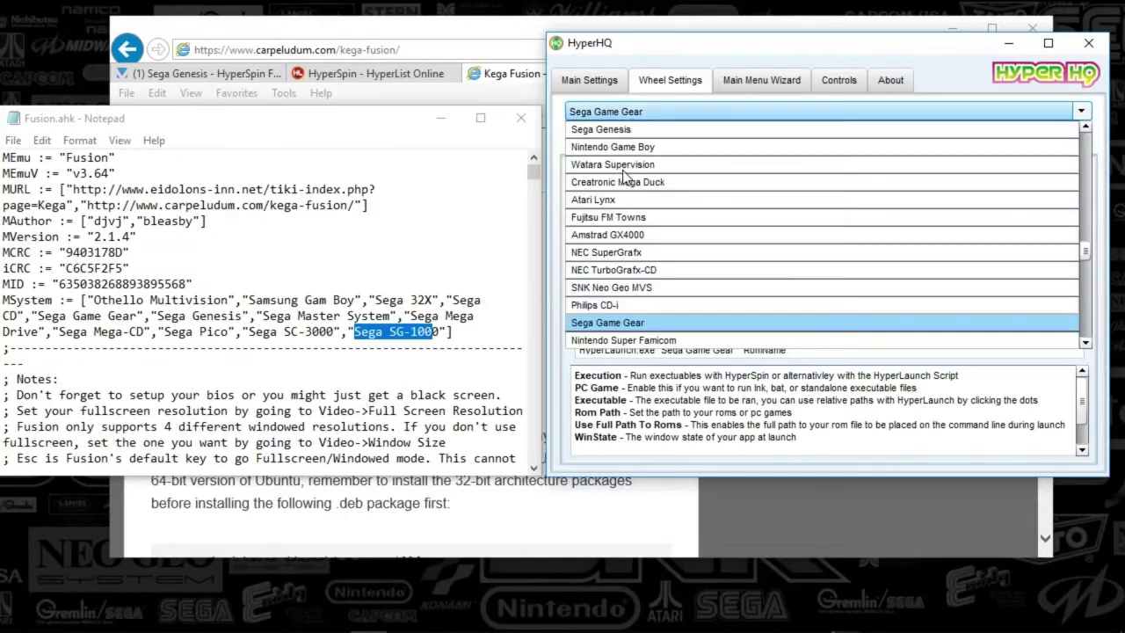
pyautogui.scroll(-3, 626, 281)
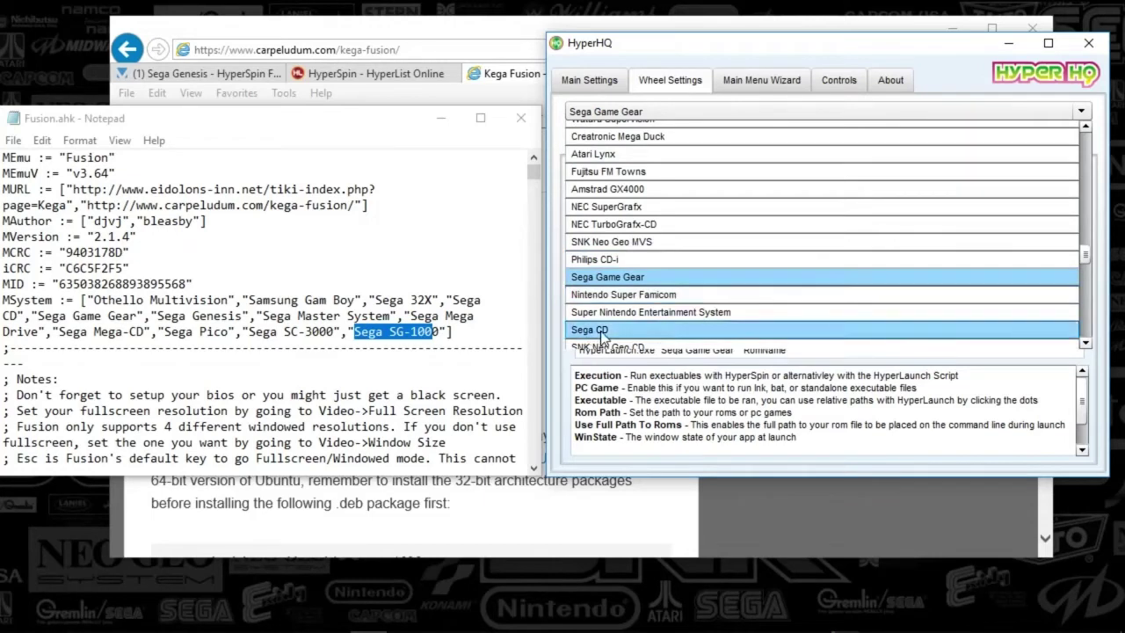
pyautogui.click(597, 331)
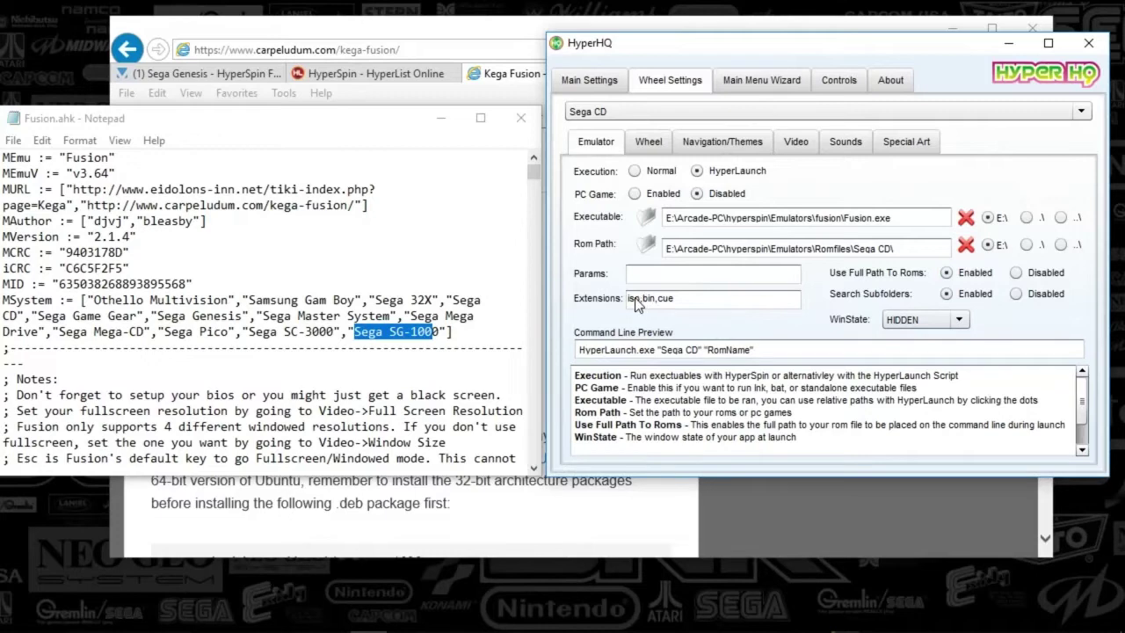
# - Review the Sega CD wheel, navigation/themes, video, sounds and special art settings
pyautogui.click(648, 146)
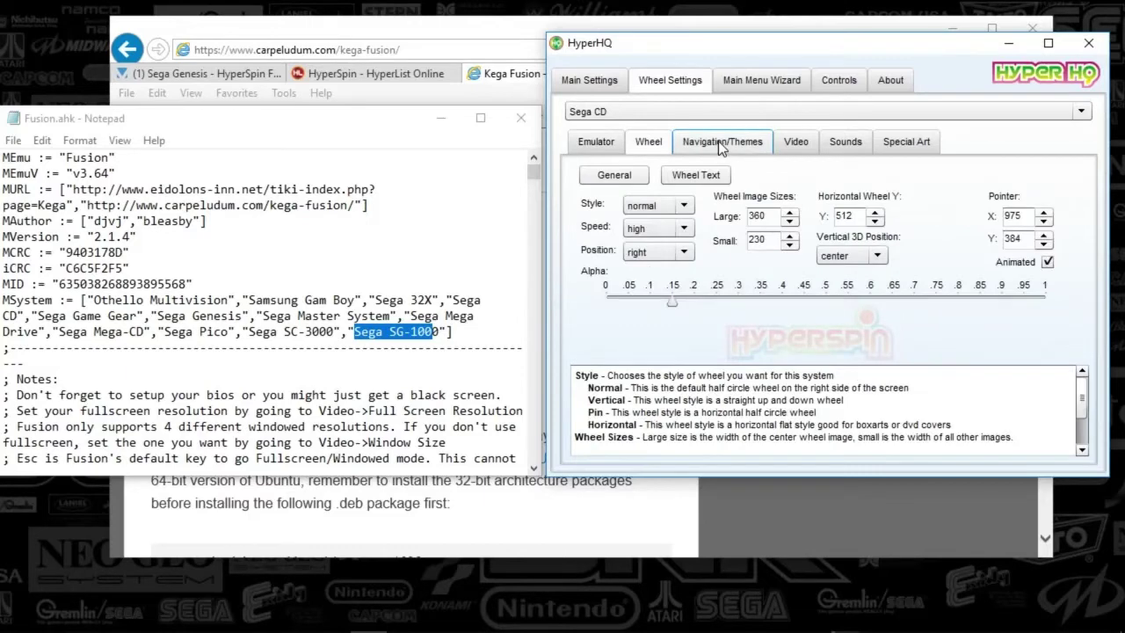
pyautogui.click(721, 144)
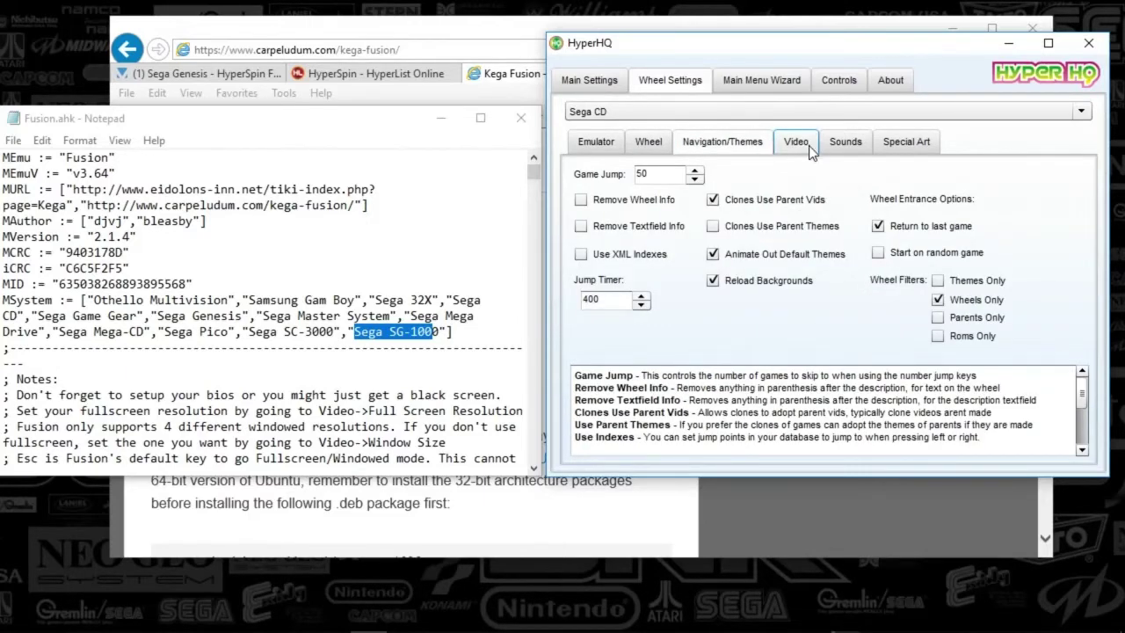
pyautogui.click(798, 146)
pyautogui.click(845, 144)
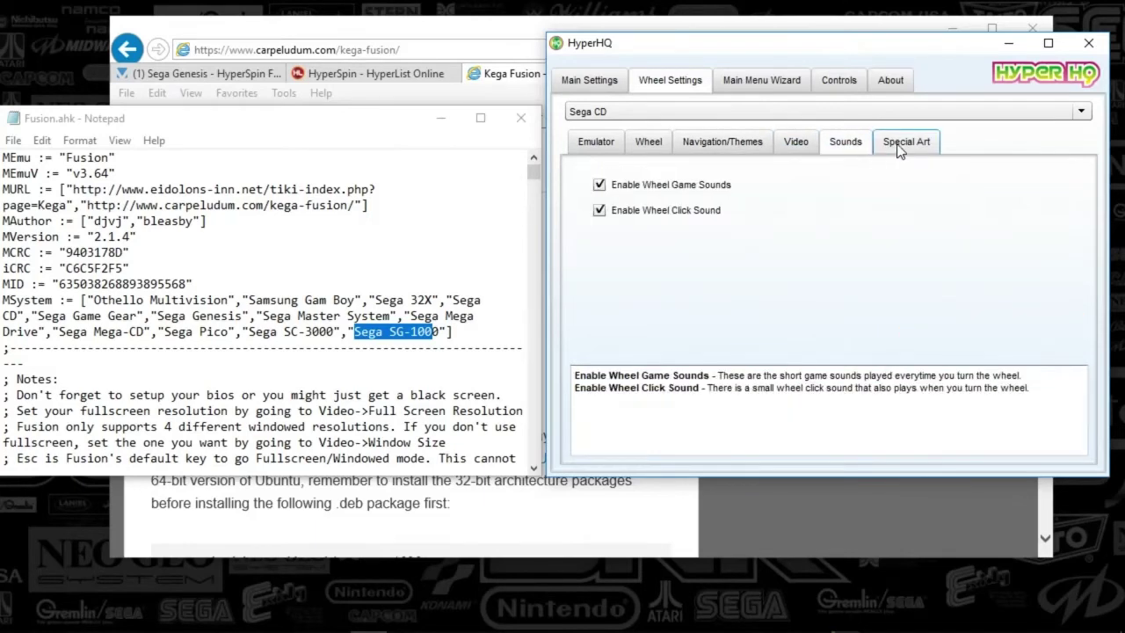
pyautogui.click(905, 145)
# - Switch the wheel settings to Sega 32X and examine its emulator executable, ROM path and extensions
pyautogui.click(627, 111)
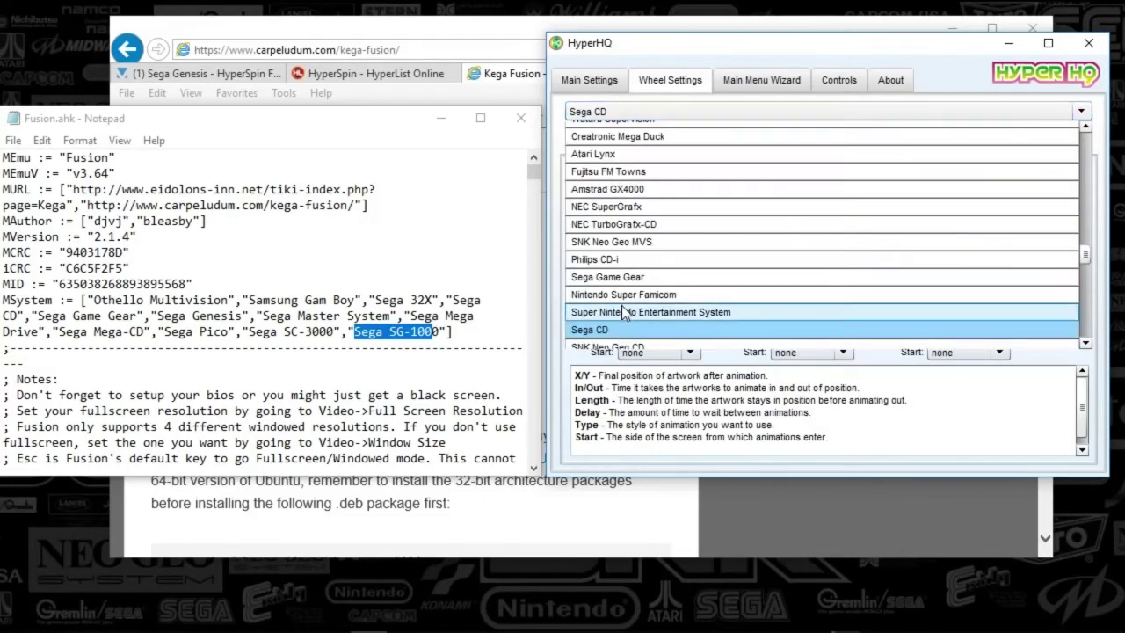
pyautogui.scroll(-2, 622, 306)
pyautogui.scroll(-3, 621, 319)
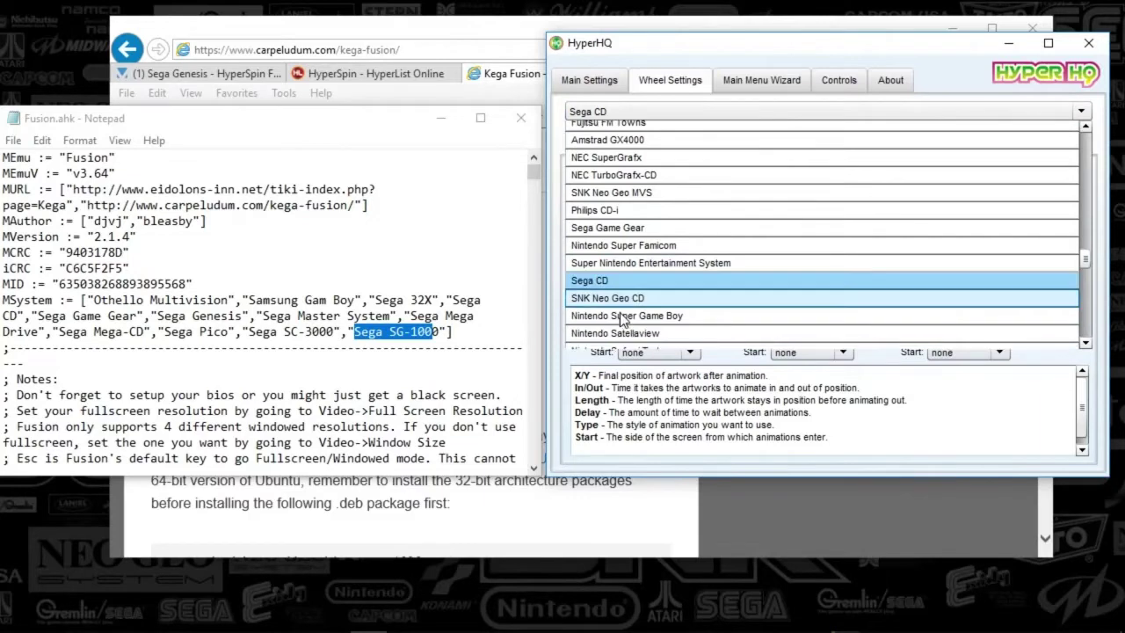
pyautogui.scroll(-3, 620, 321)
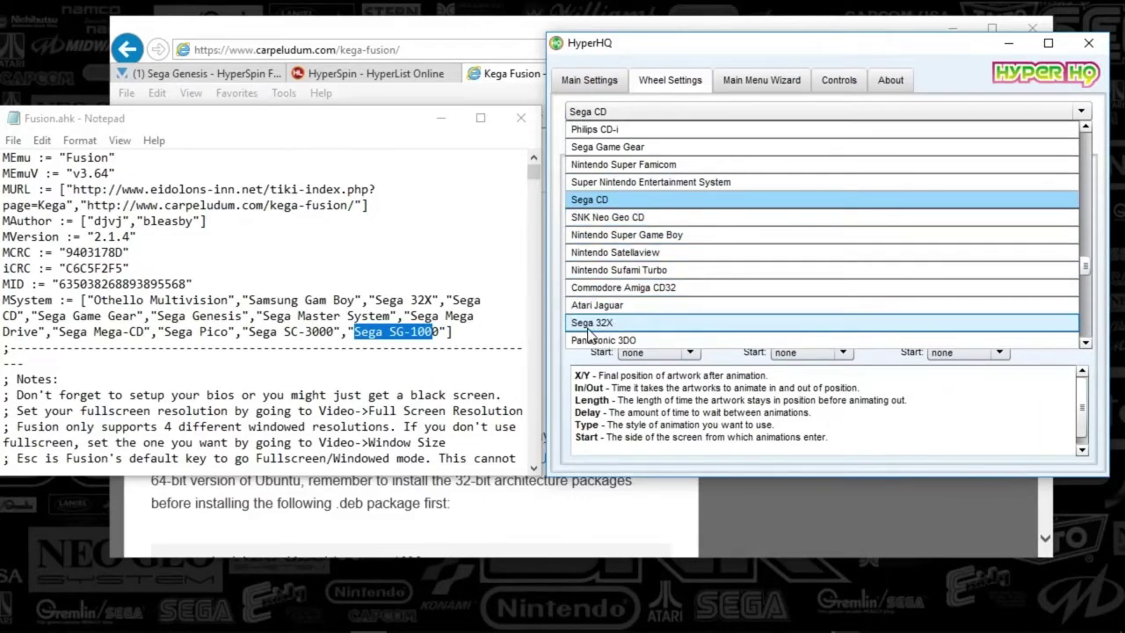
pyautogui.click(589, 323)
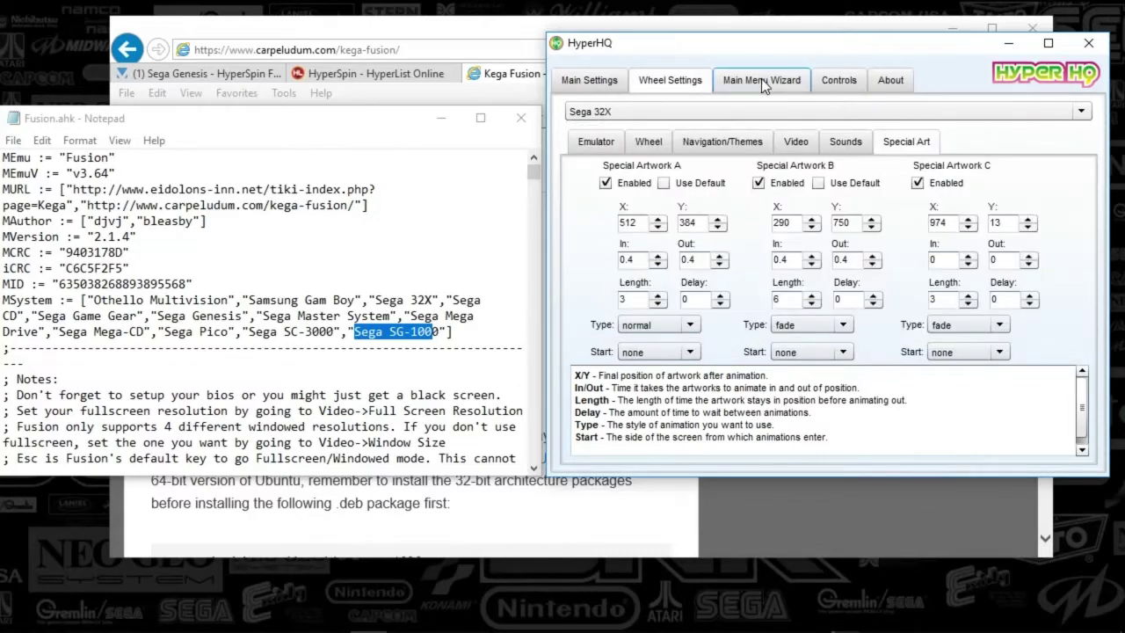
pyautogui.click(652, 116)
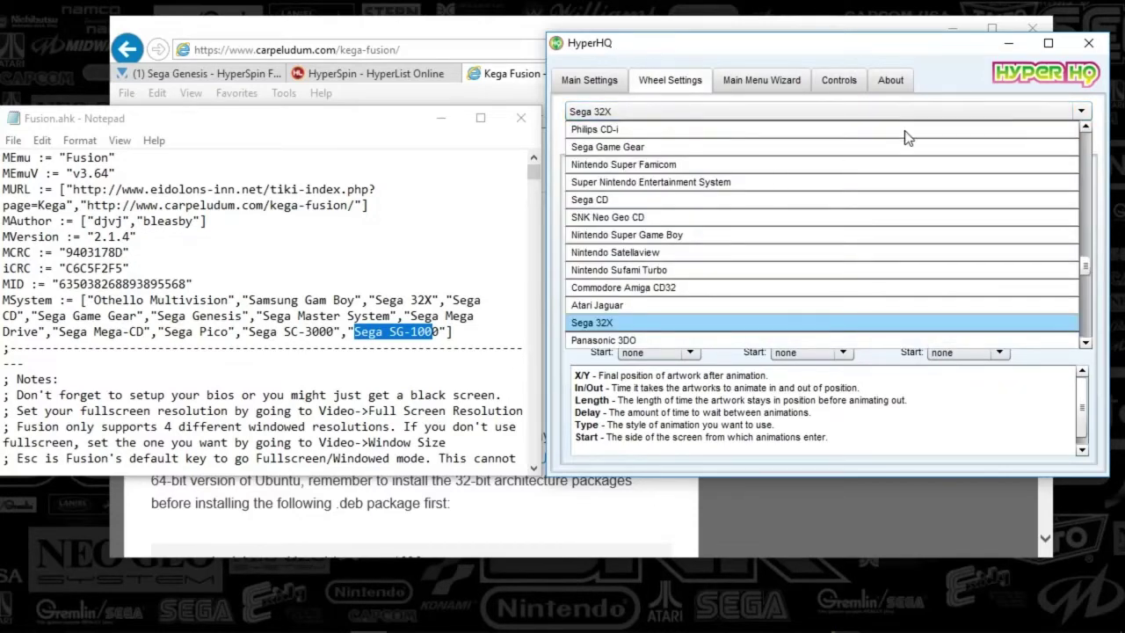
pyautogui.click(1081, 111)
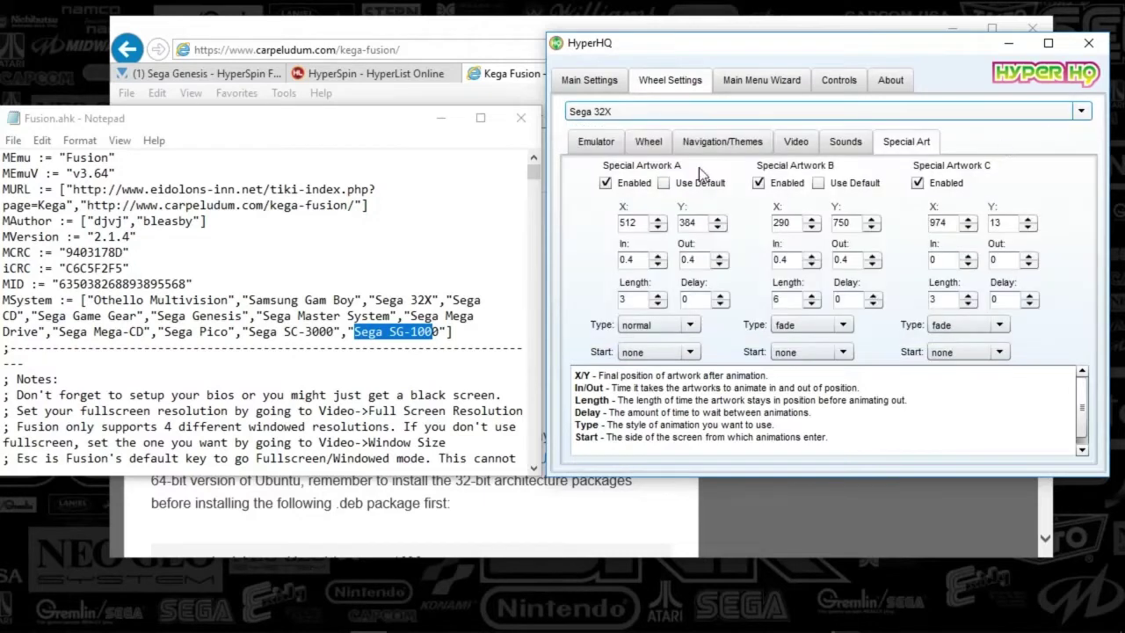
pyautogui.click(583, 150)
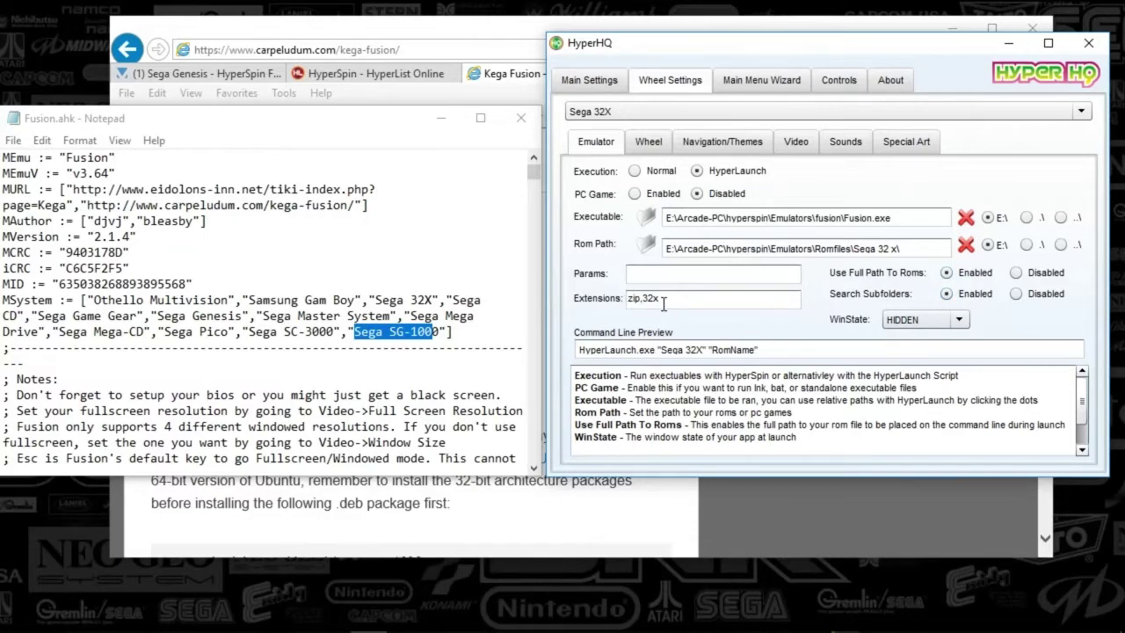
# - Review the Sega 32X wheel, navigation/themes, video and sounds settings
pyautogui.click(656, 144)
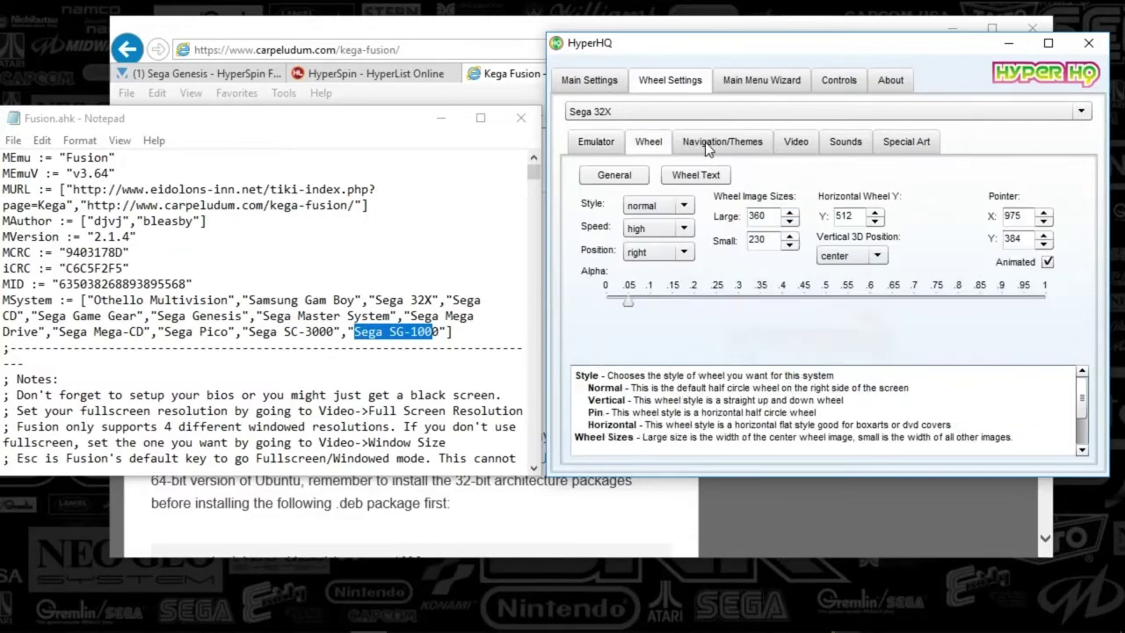
pyautogui.click(712, 144)
pyautogui.click(798, 145)
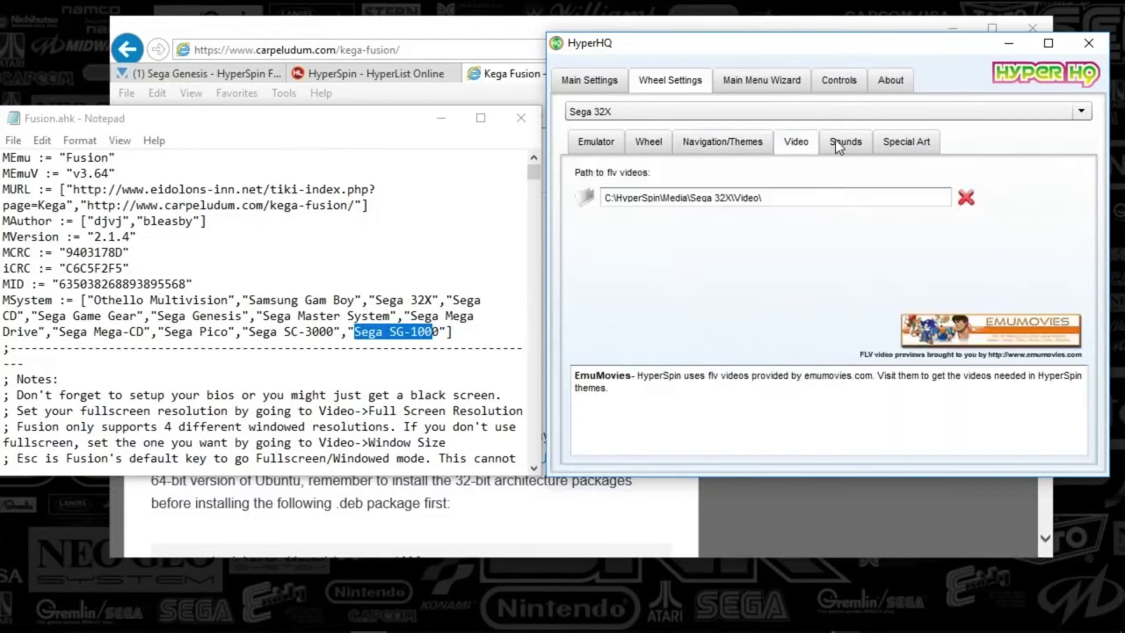
pyautogui.click(846, 143)
# - Look through the wheel settings' system list past Sega 32X for other Sega systems
pyautogui.click(613, 113)
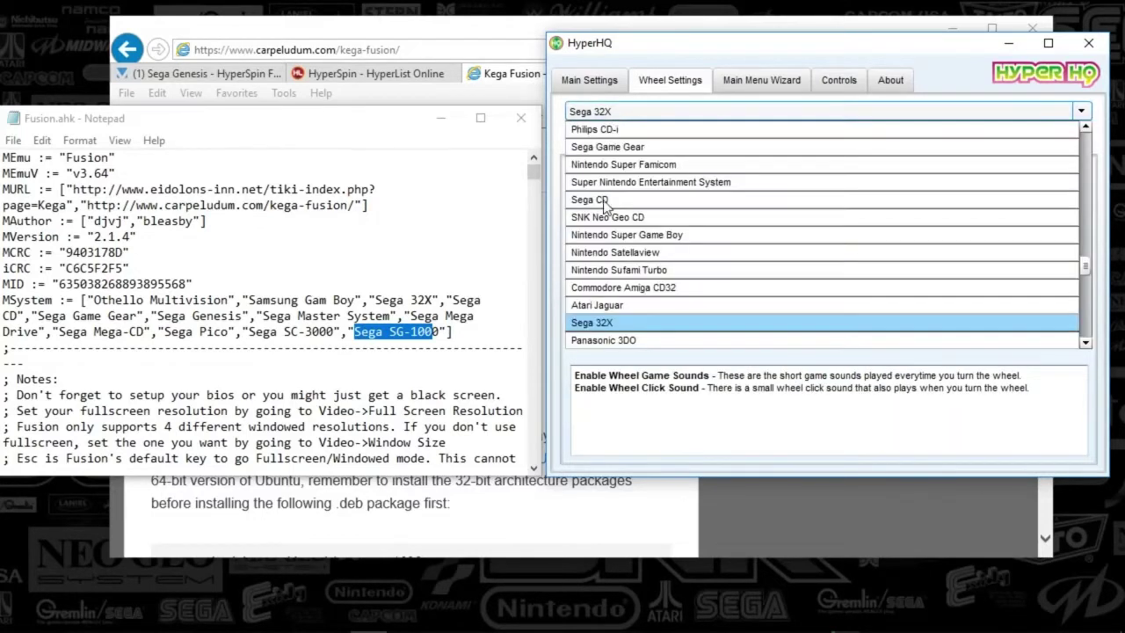
pyautogui.scroll(-1, 614, 287)
pyautogui.scroll(-1, 615, 295)
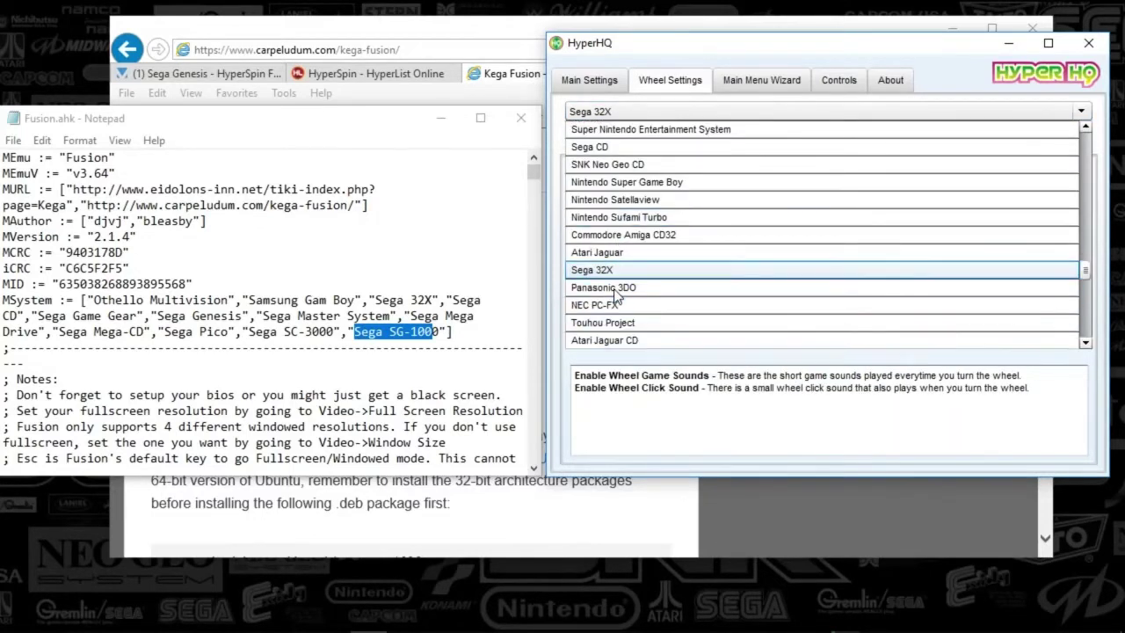
pyautogui.scroll(-1, 615, 297)
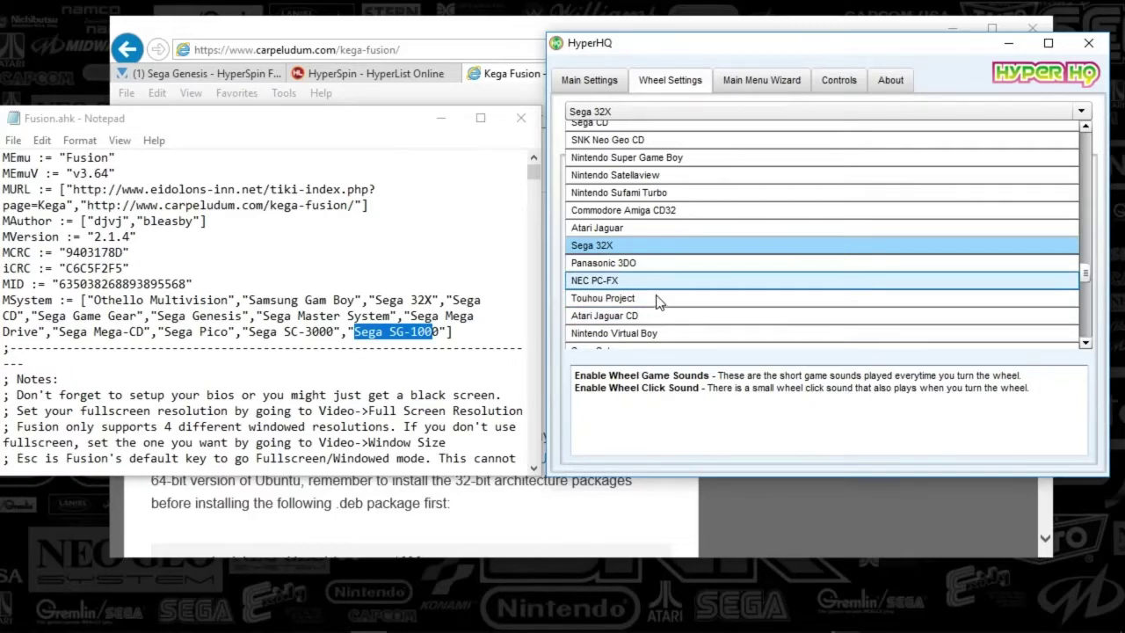
pyautogui.scroll(-1, 659, 303)
pyautogui.scroll(-1, 659, 306)
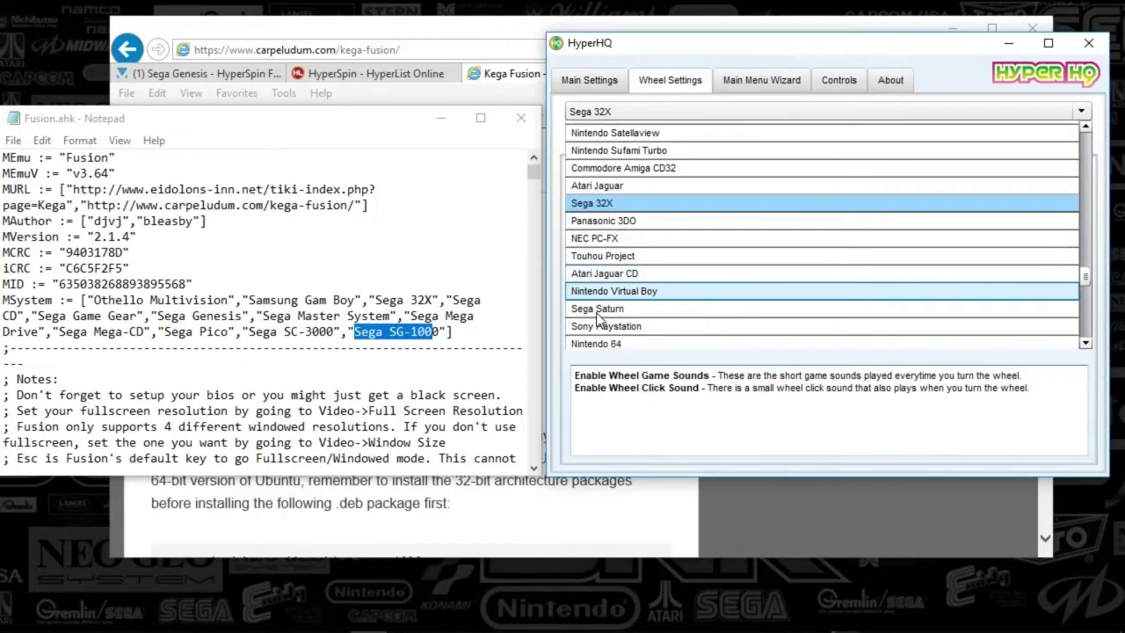
pyautogui.scroll(-3, 595, 314)
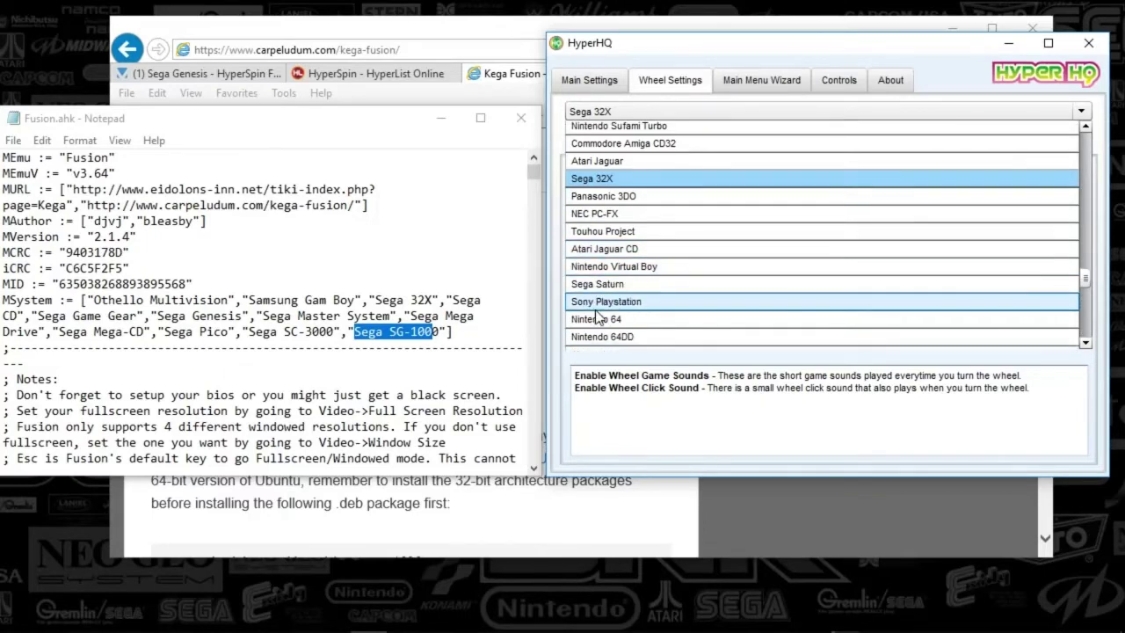
pyautogui.scroll(-1, 623, 282)
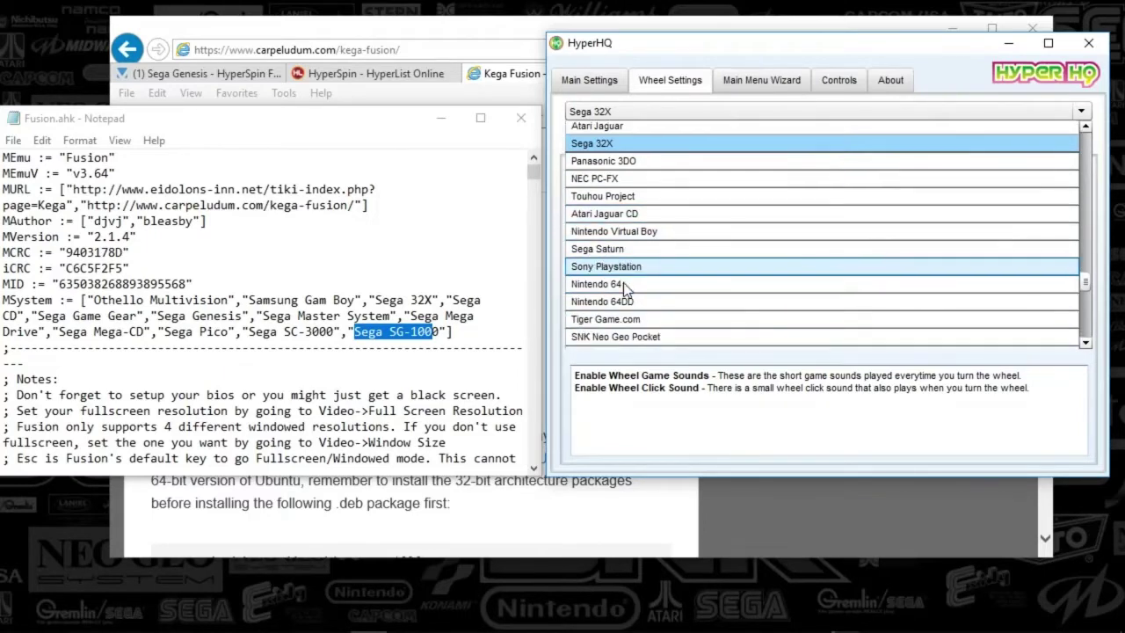
pyautogui.scroll(-1, 623, 282)
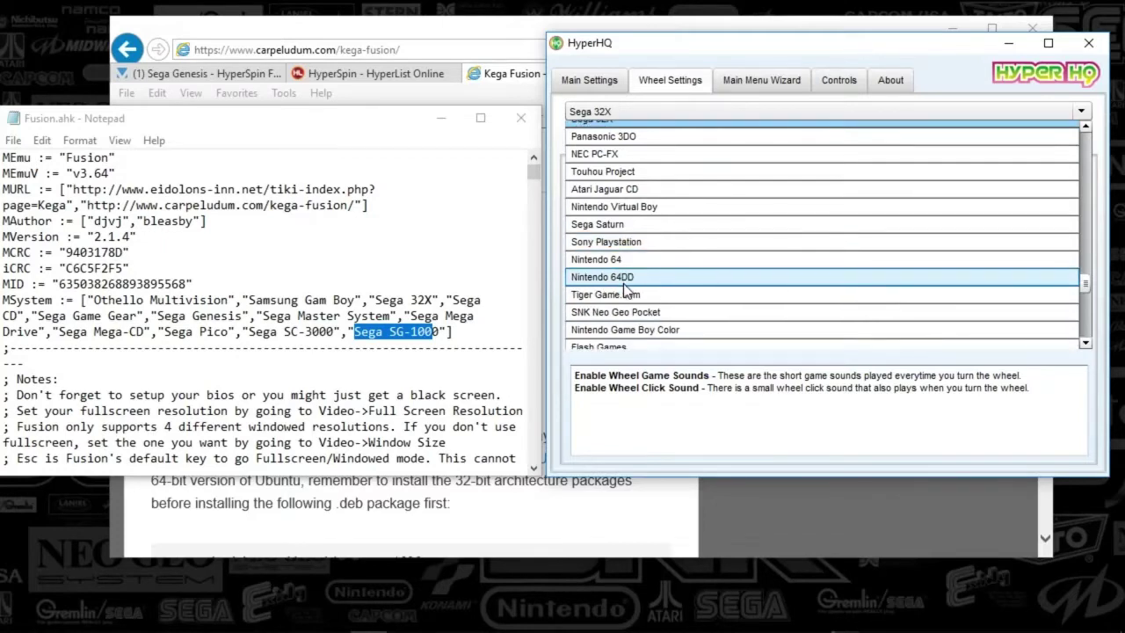
pyautogui.scroll(-5, 626, 290)
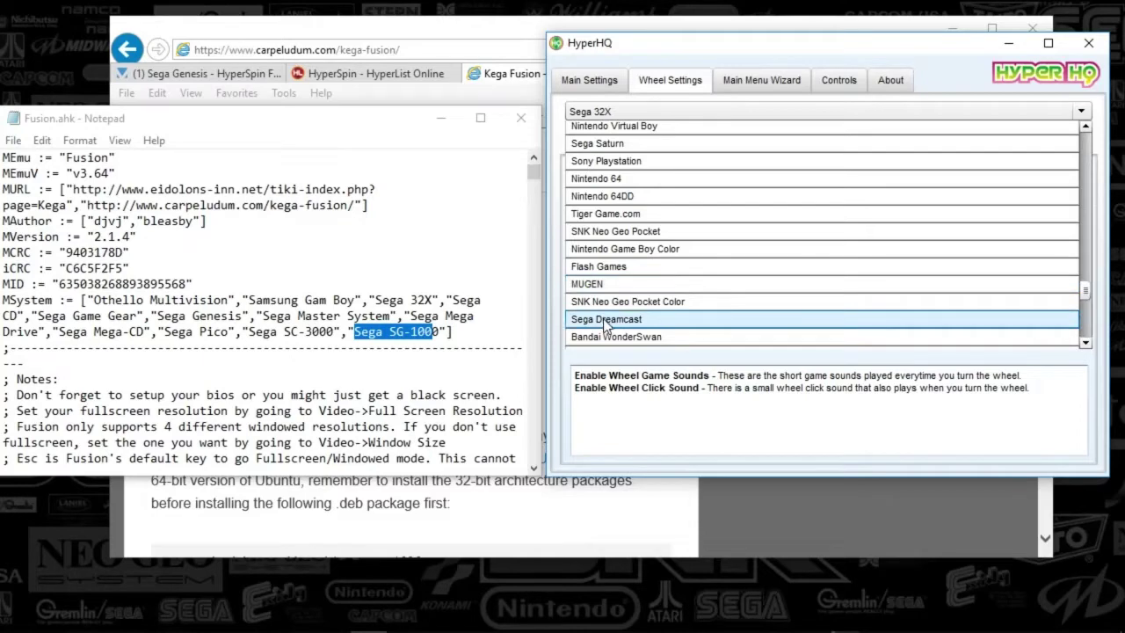
pyautogui.scroll(-2, 605, 324)
pyautogui.scroll(-1, 605, 324)
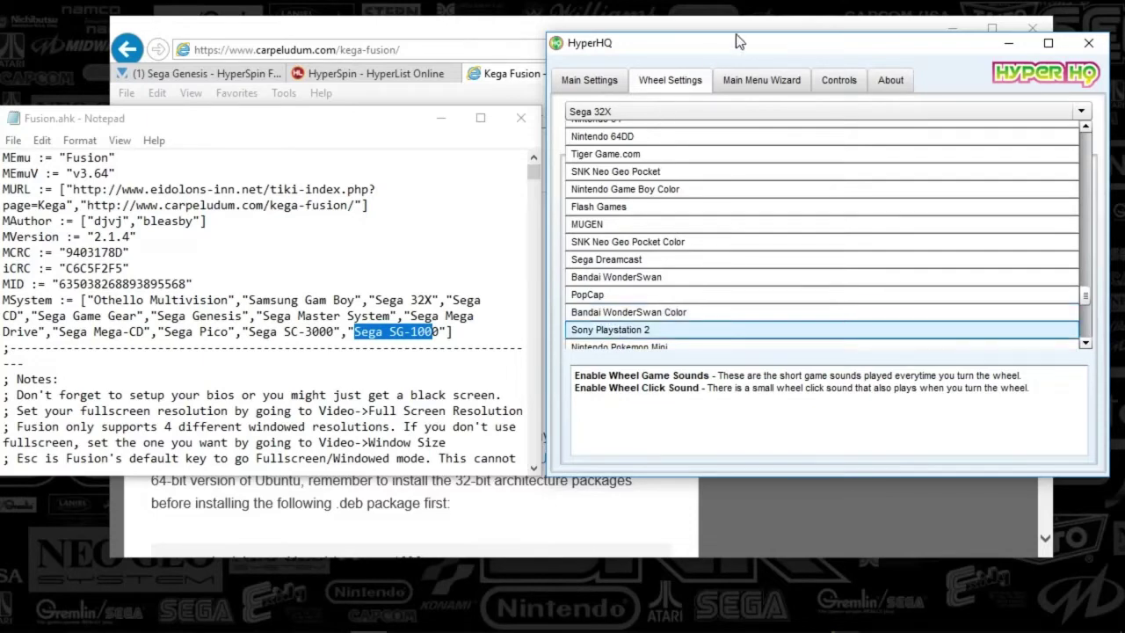
# - Close HyperHQ and switch to the browser's HyperSpin downloads page for Sega Genesis
pyautogui.moveTo(850, 49); pyautogui.dragTo(799, 48)
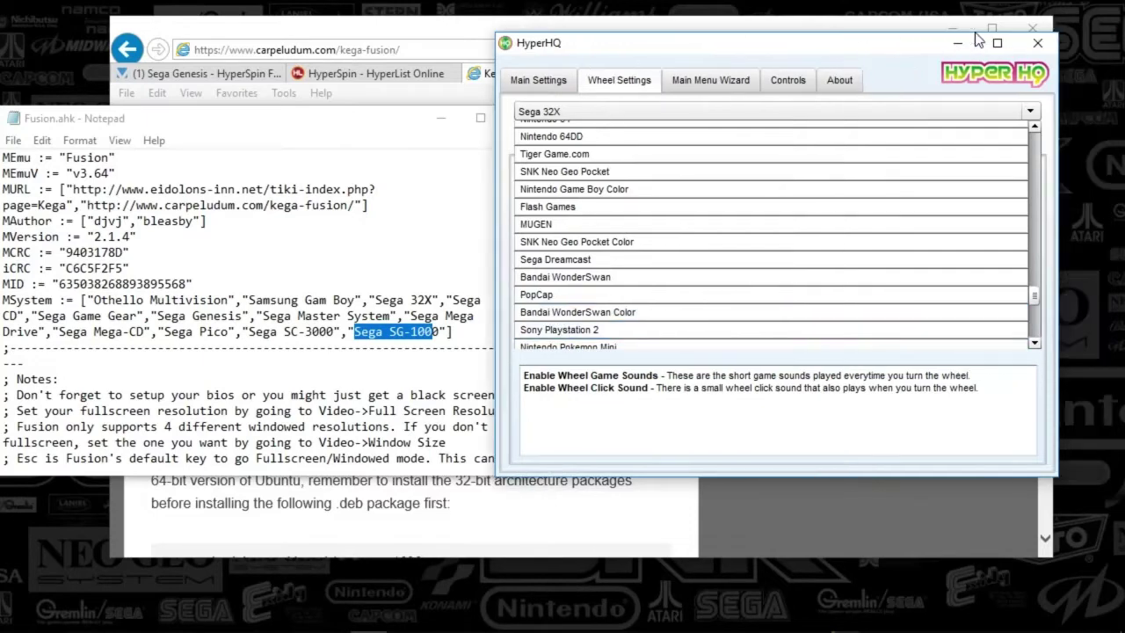
pyautogui.click(1038, 45)
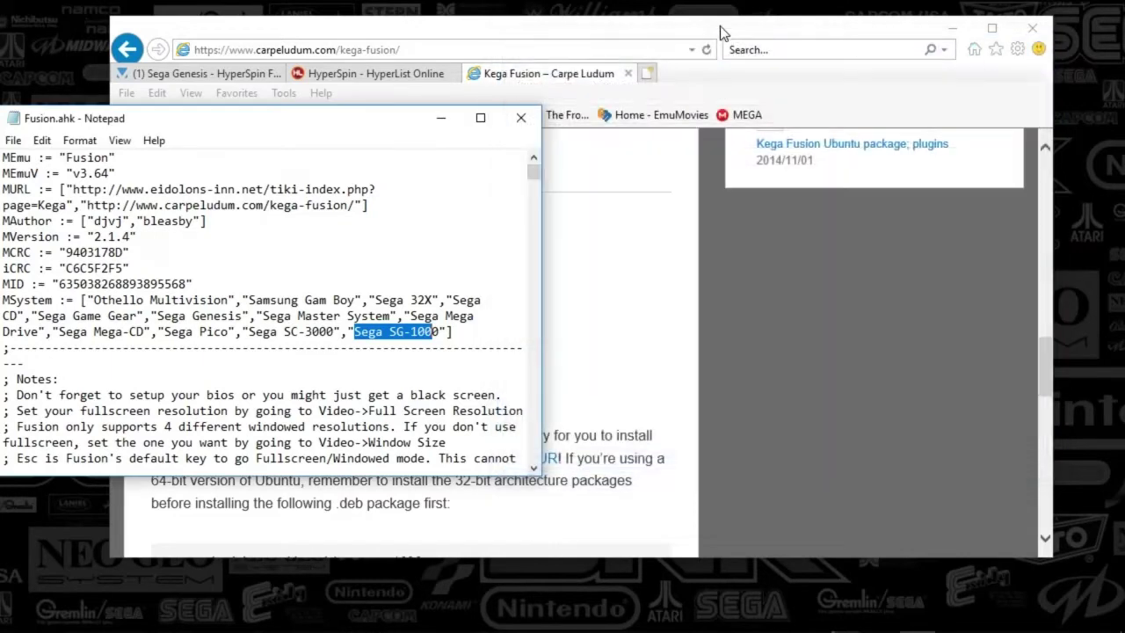
pyautogui.click(641, 35)
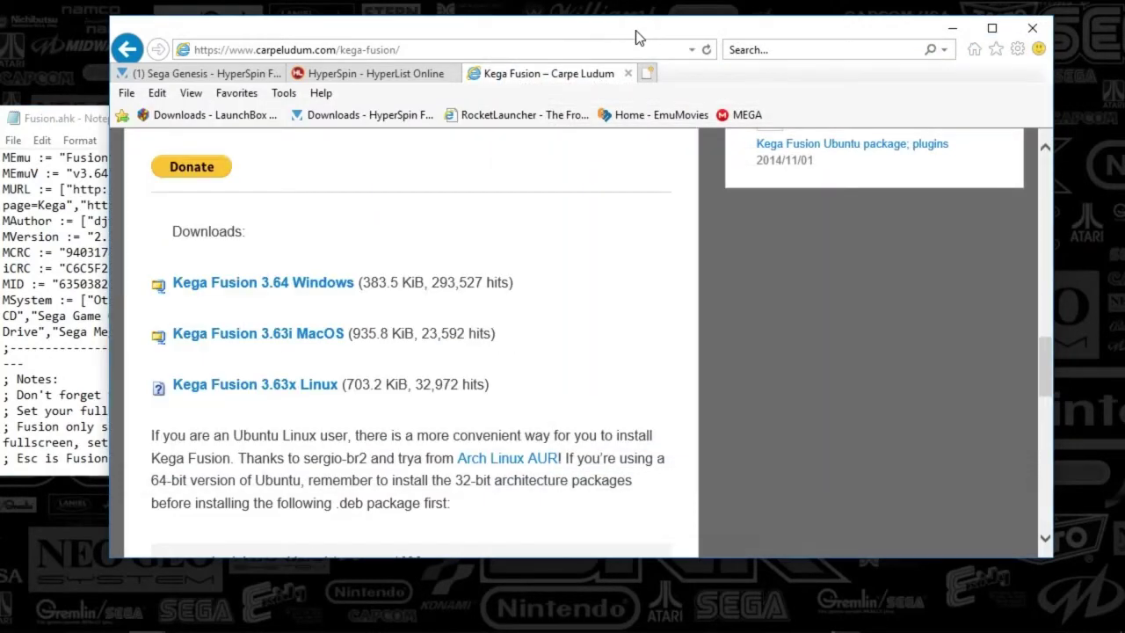
pyautogui.click(227, 74)
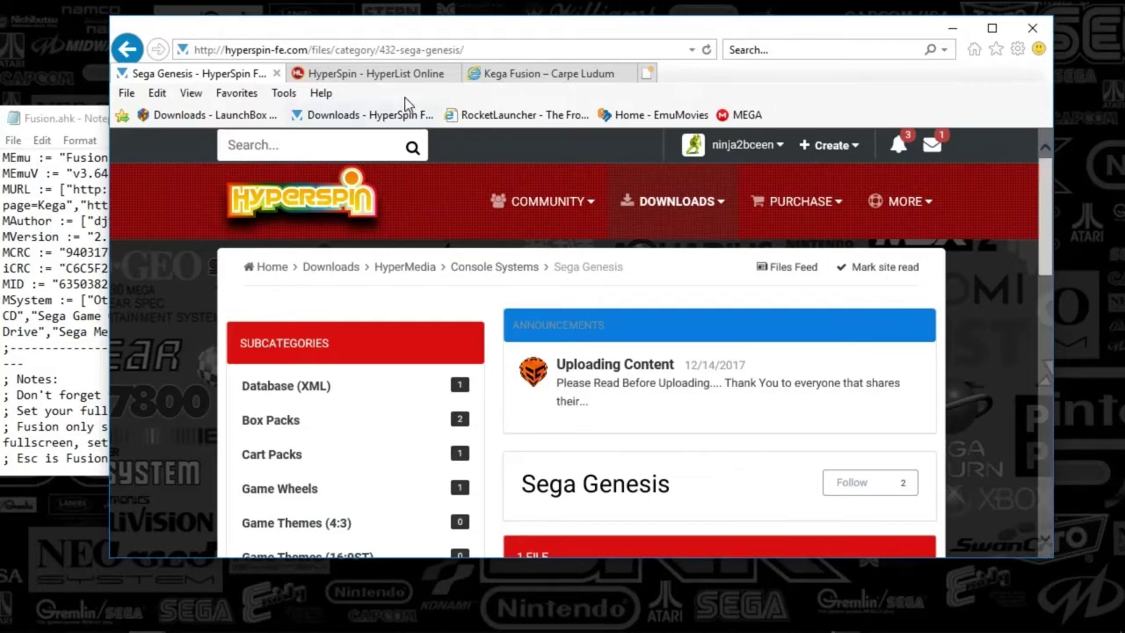
# - Open the HyperList Online page and look down its system list past the Nintendo entries
pyautogui.click(350, 79)
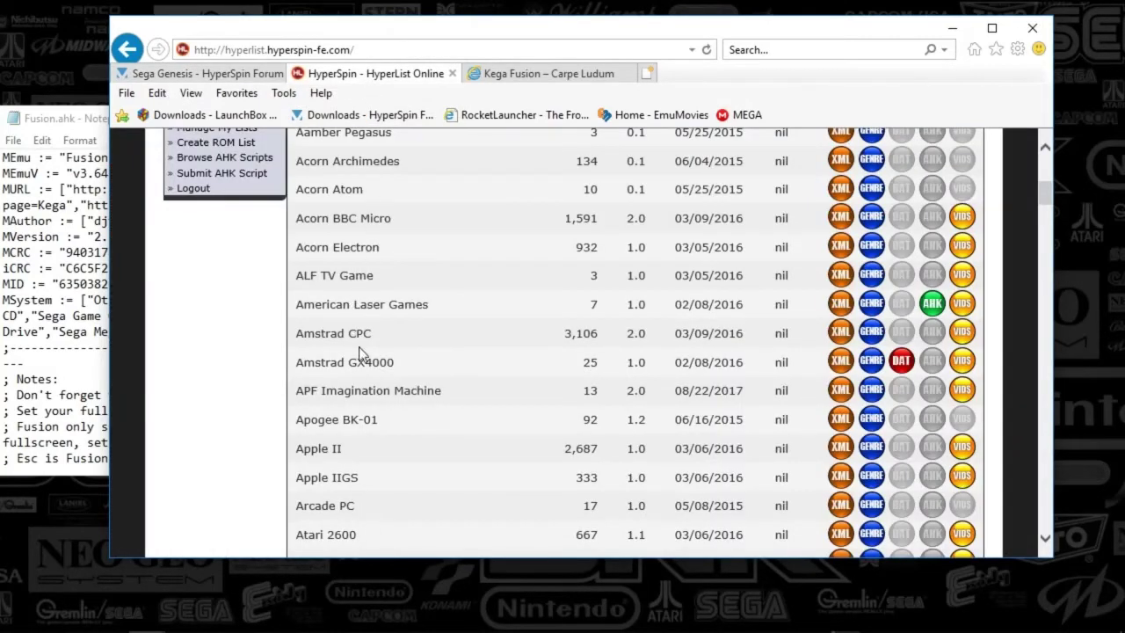
pyautogui.scroll(-20, 360, 351)
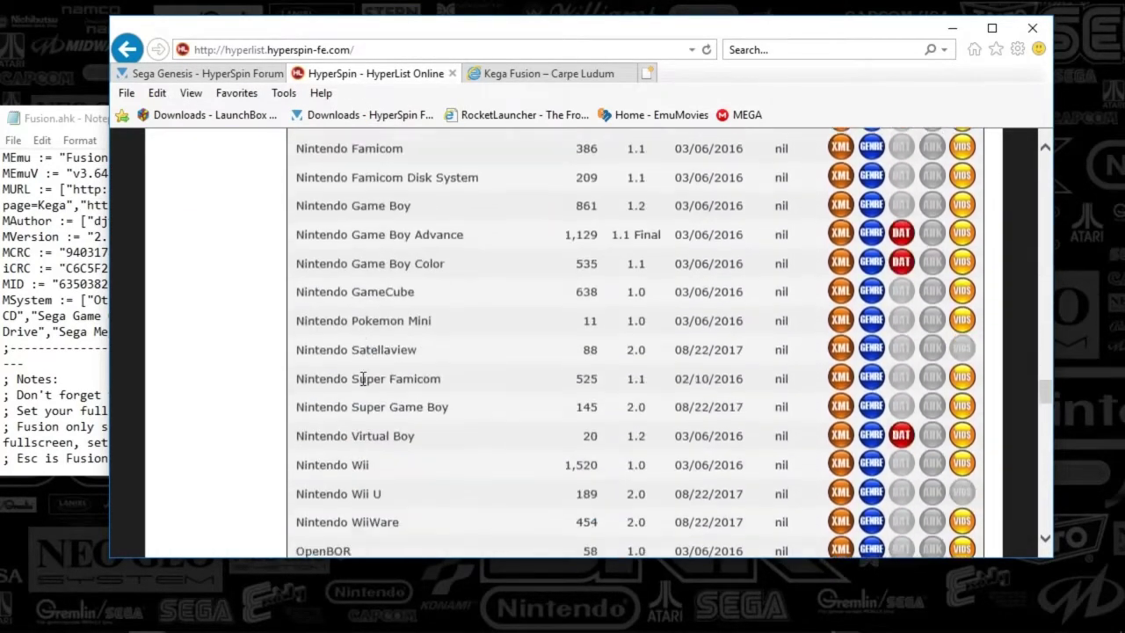
pyautogui.scroll(-1, 352, 422)
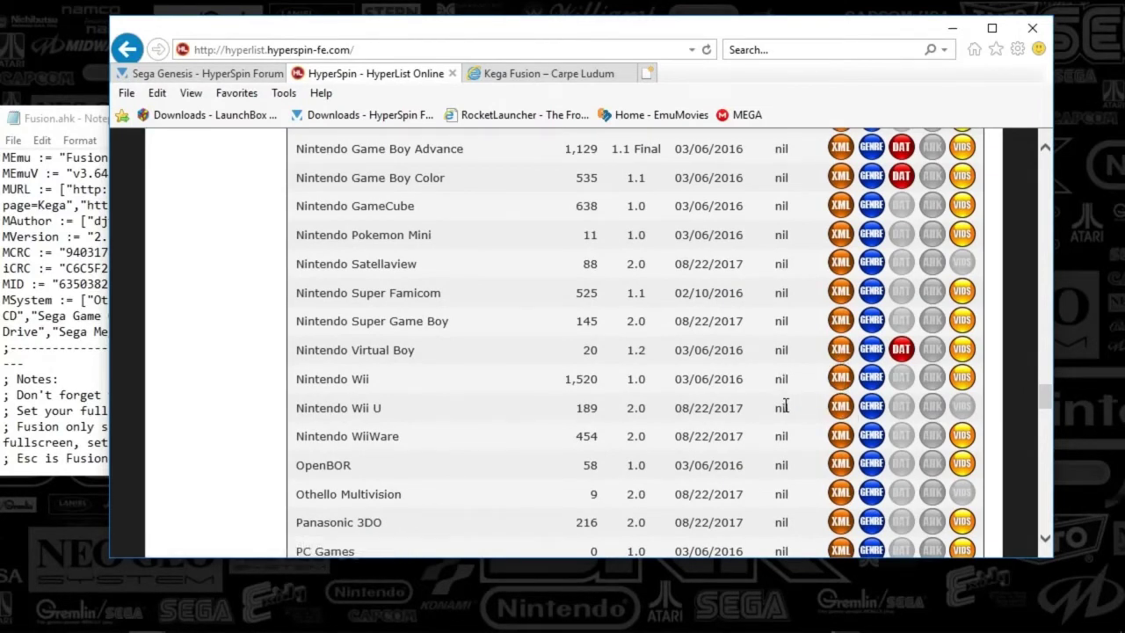
# - Switch to File Explorer's hyperspin folder and open Databases\Sega Genesis to examine its XML files
pyautogui.moveTo(876, 628)
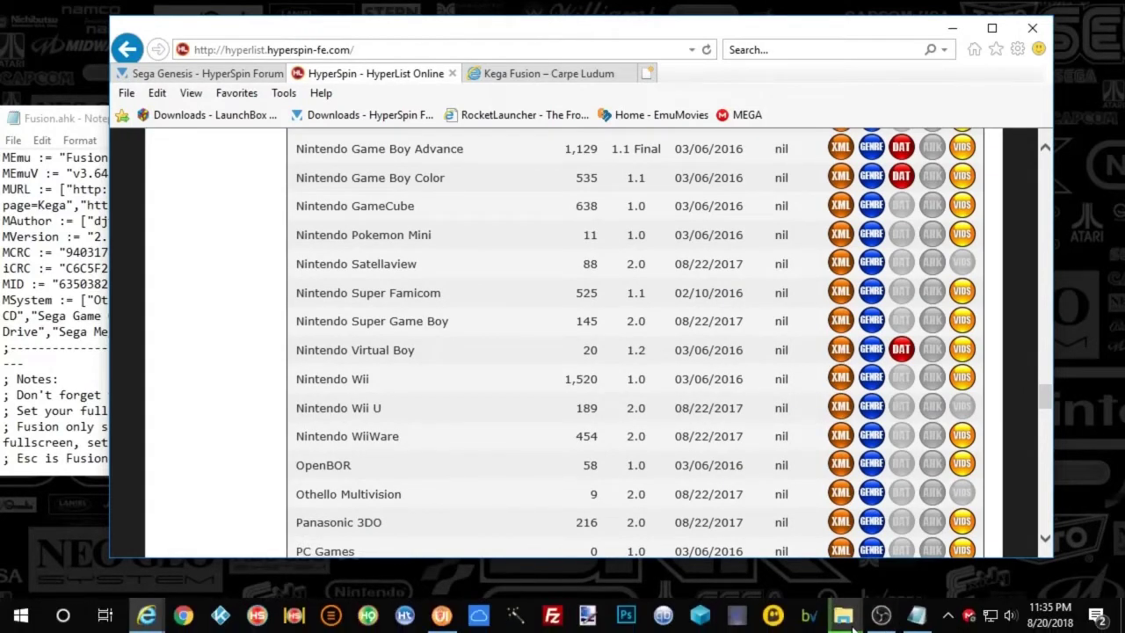
pyautogui.click(845, 618)
pyautogui.click(829, 575)
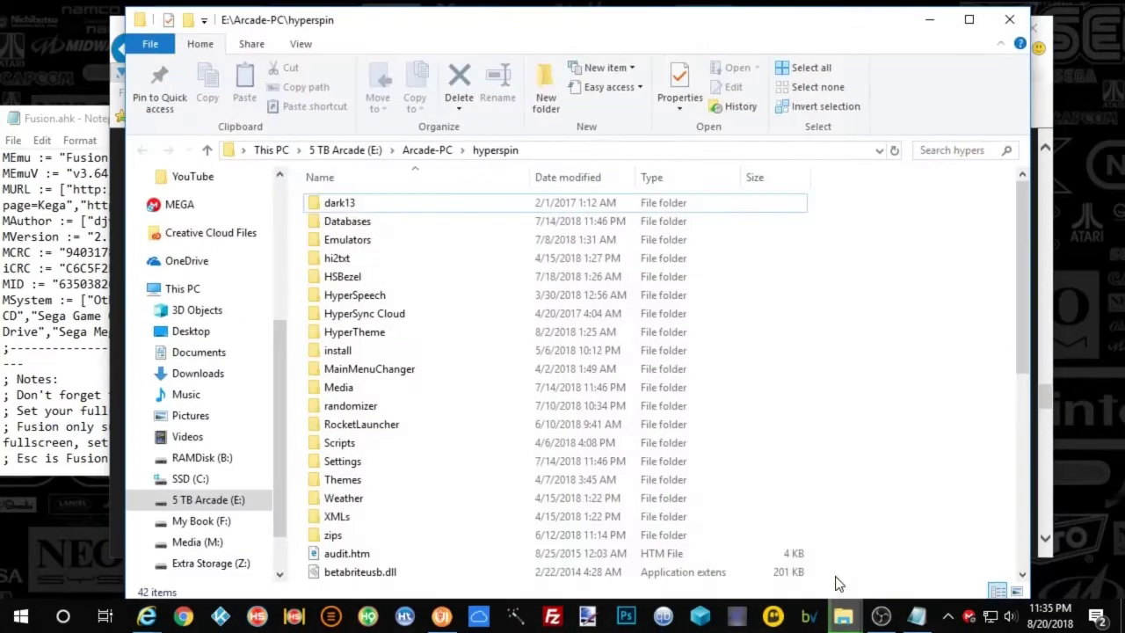
pyautogui.moveTo(477, 13); pyautogui.dragTo(594, 19)
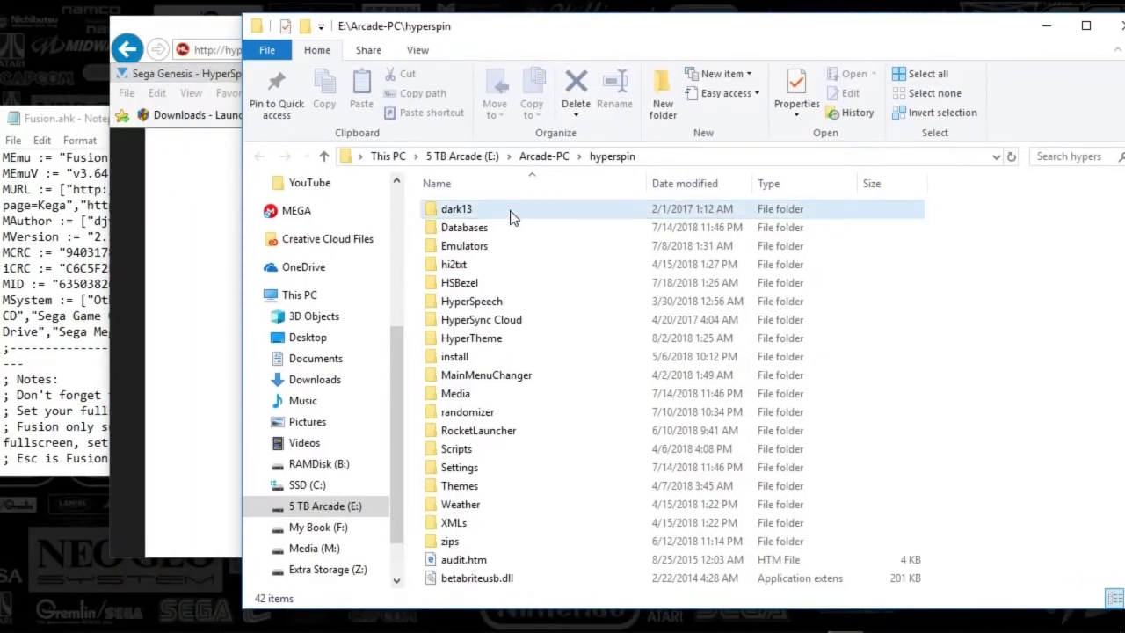
pyautogui.doubleClick(465, 231)
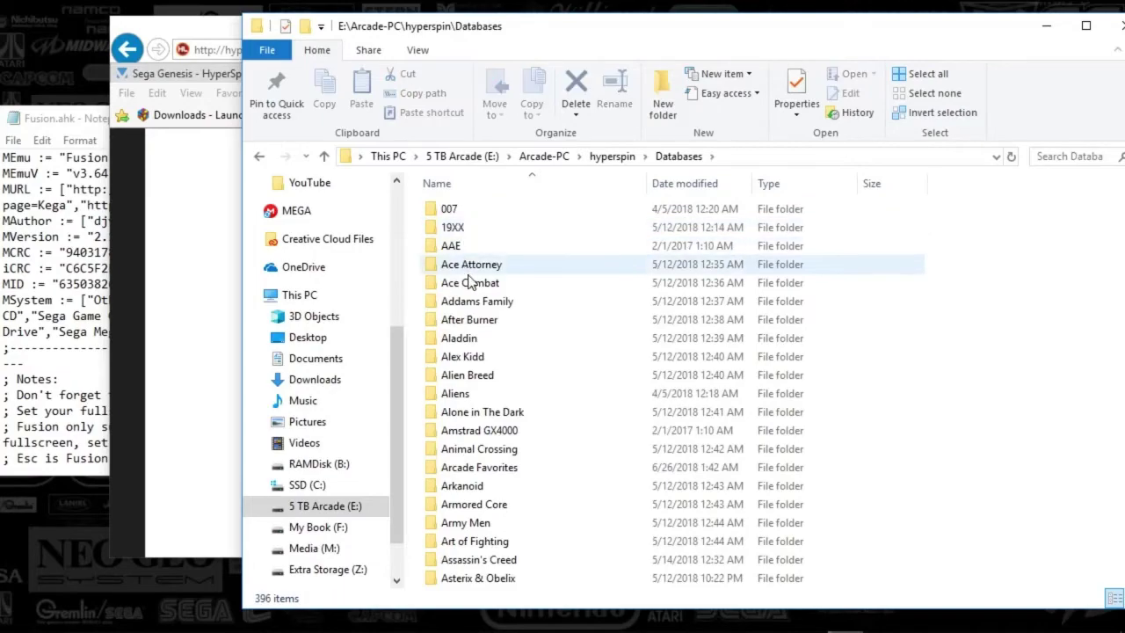
pyautogui.scroll(-20, 495, 334)
pyautogui.scroll(-20, 498, 347)
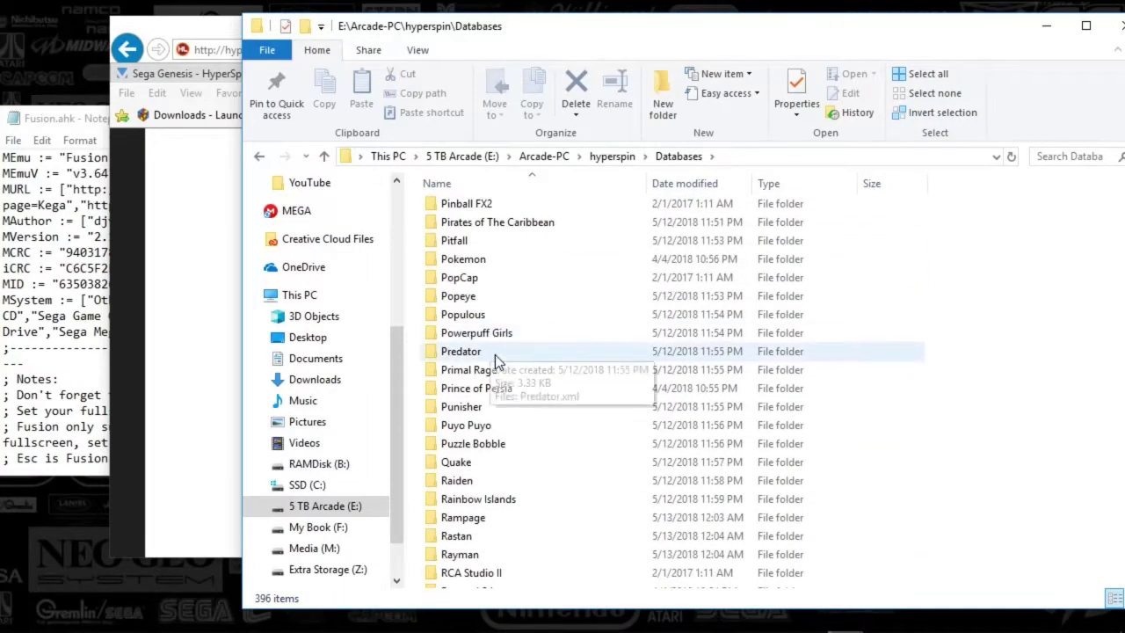
pyautogui.scroll(7, 482, 331)
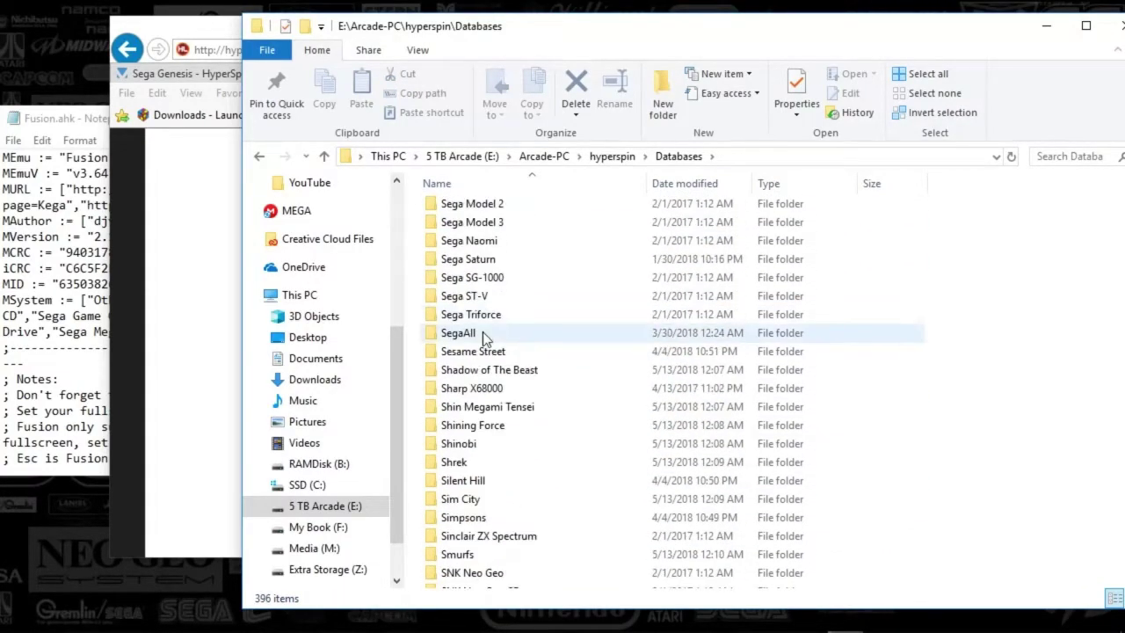
pyautogui.scroll(7, 483, 409)
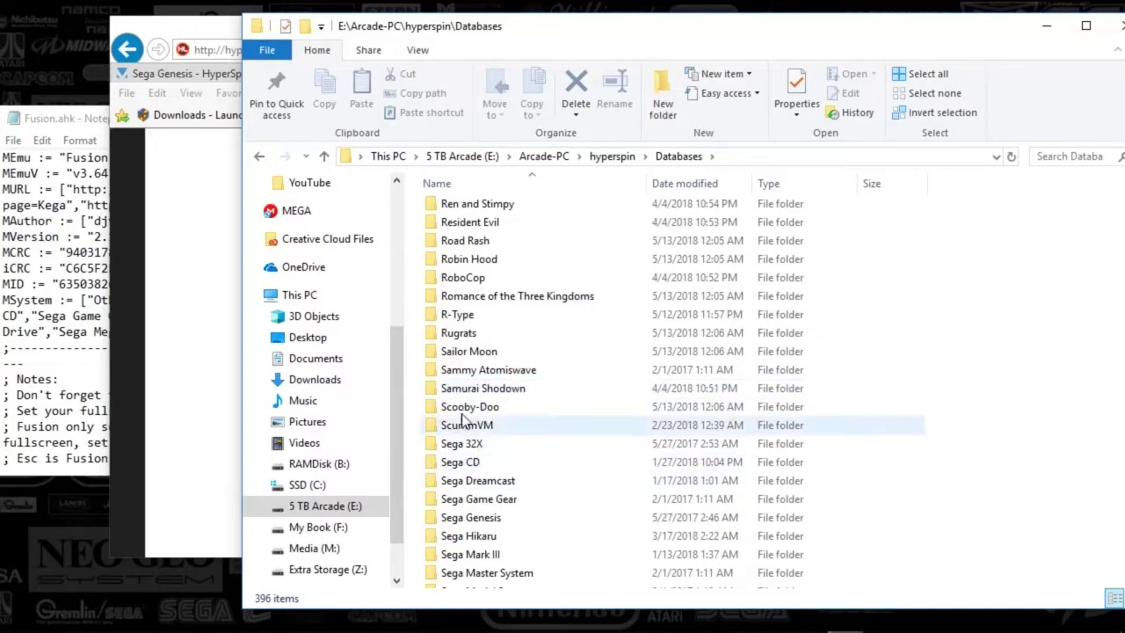
pyautogui.doubleClick(466, 519)
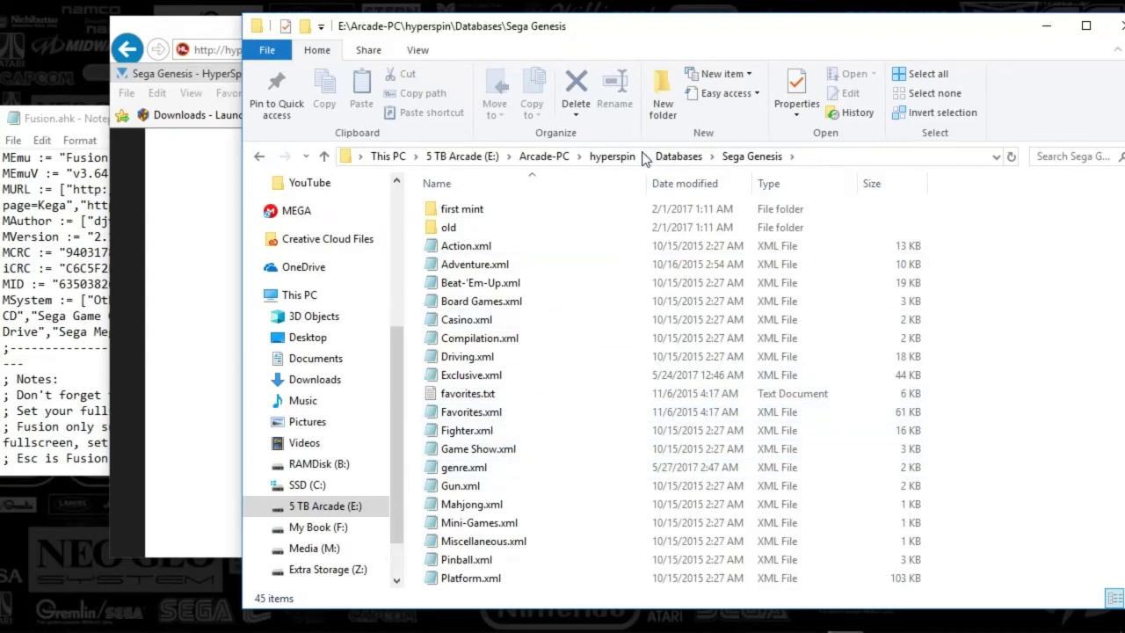
# - Return to the hyperspin folder and open Media\Sega Genesis\Images
pyautogui.click(615, 156)
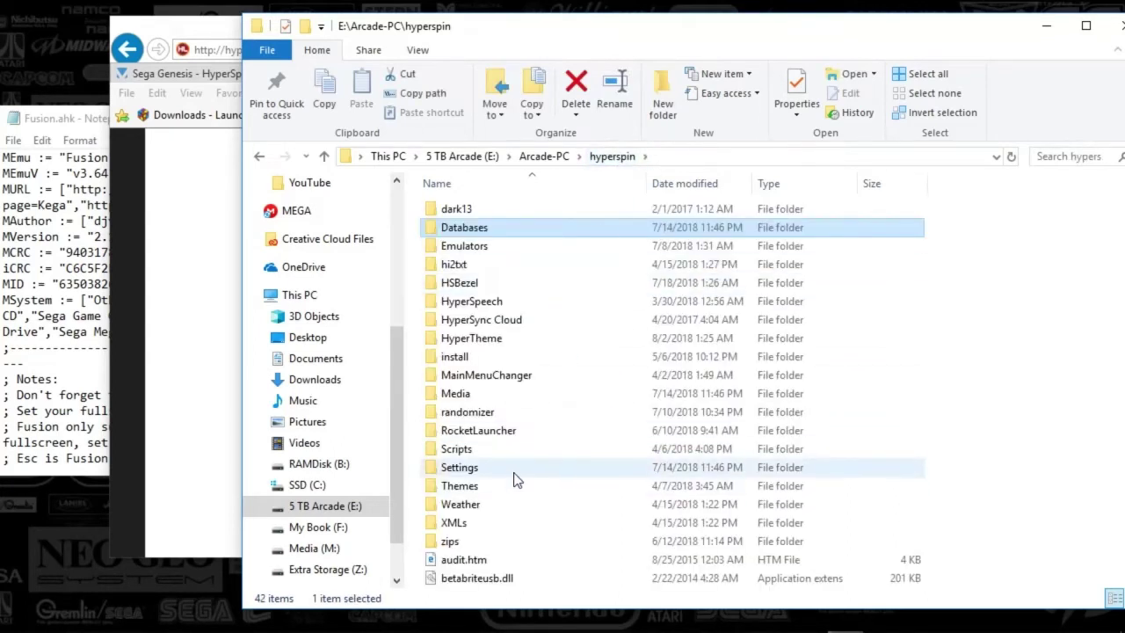
pyautogui.click(199, 345)
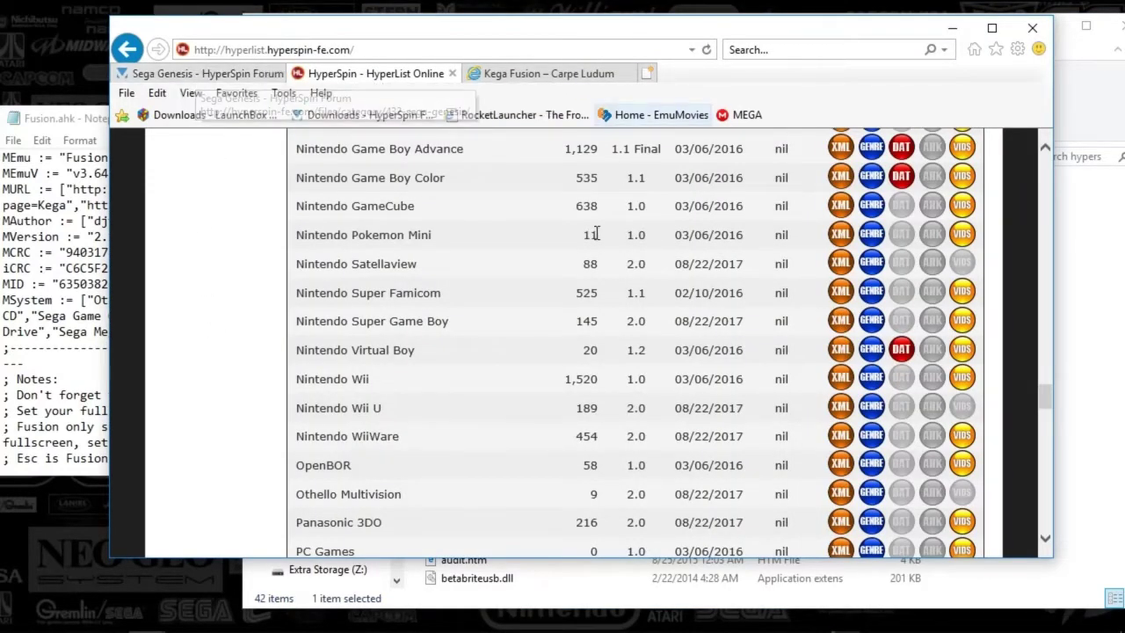
pyautogui.click(736, 602)
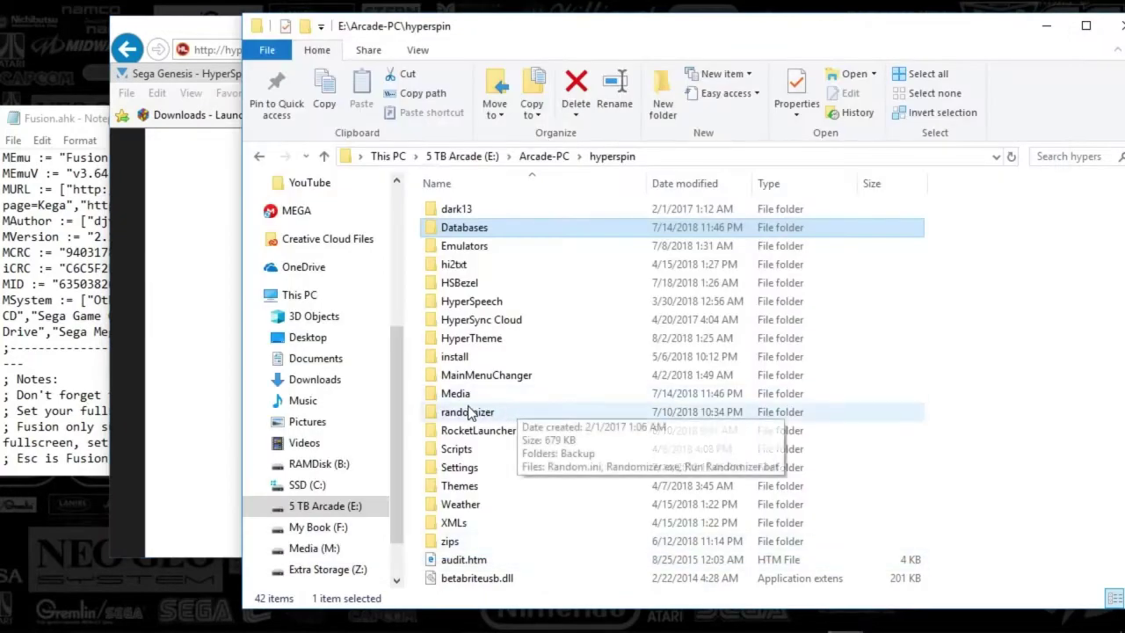
pyautogui.scroll(-20, 448, 400)
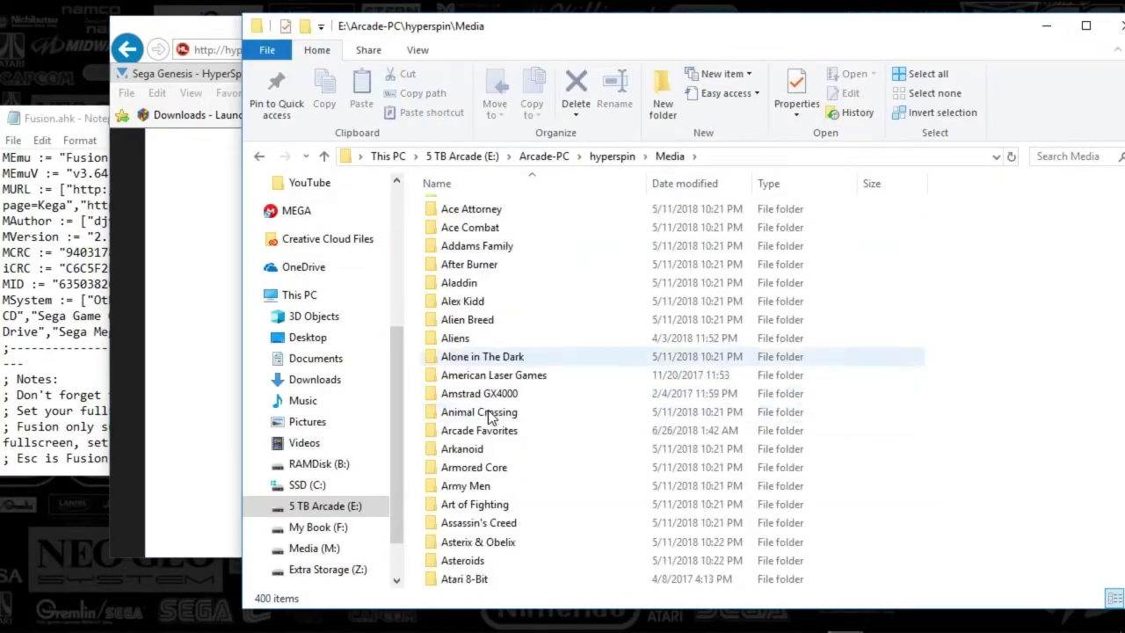
pyautogui.scroll(-20, 498, 450)
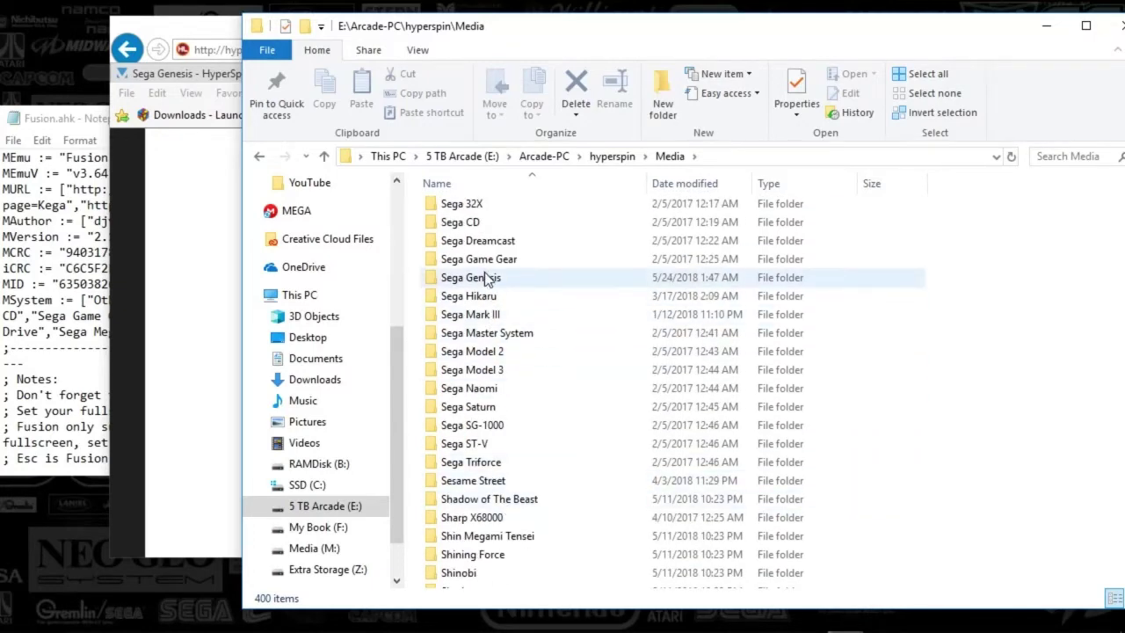
pyautogui.doubleClick(485, 277)
pyautogui.click(464, 213)
pyautogui.doubleClick(464, 215)
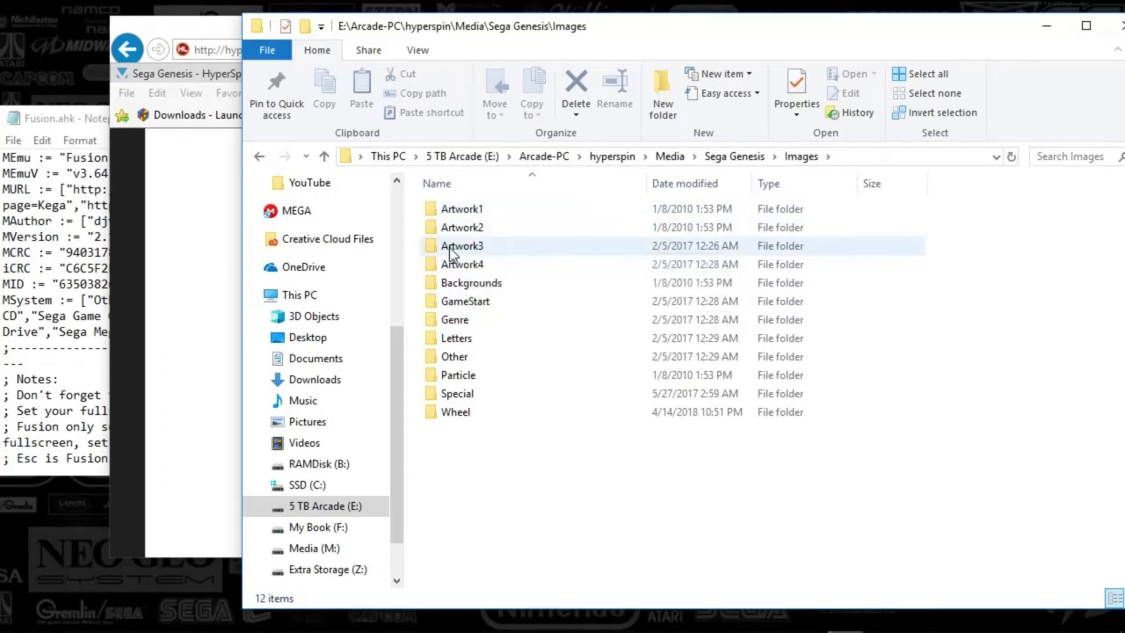
# - Examine the box art in Artwork3 and the cartridge art in Artwork4, and return to the Sega Genesis media folder
pyautogui.doubleClick(449, 247)
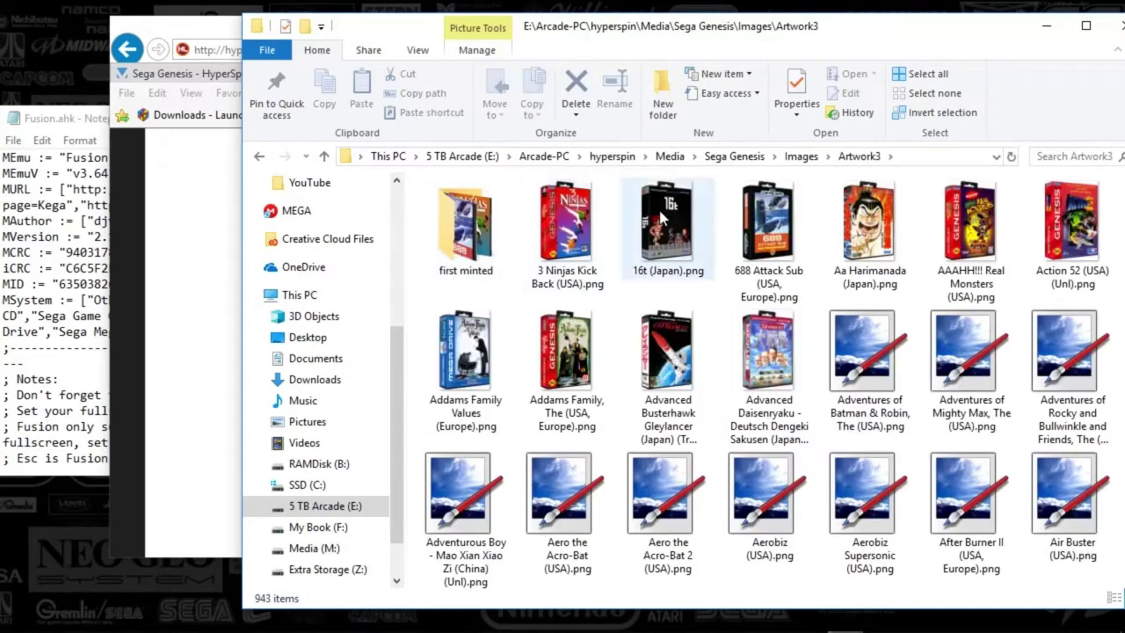
pyautogui.click(804, 156)
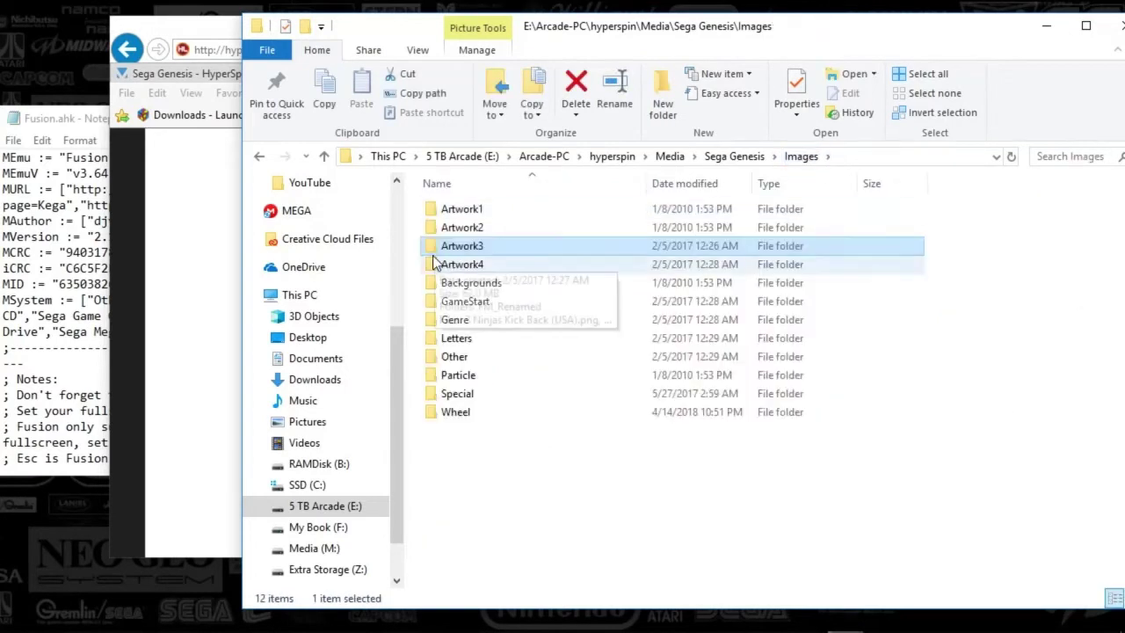
pyautogui.doubleClick(453, 263)
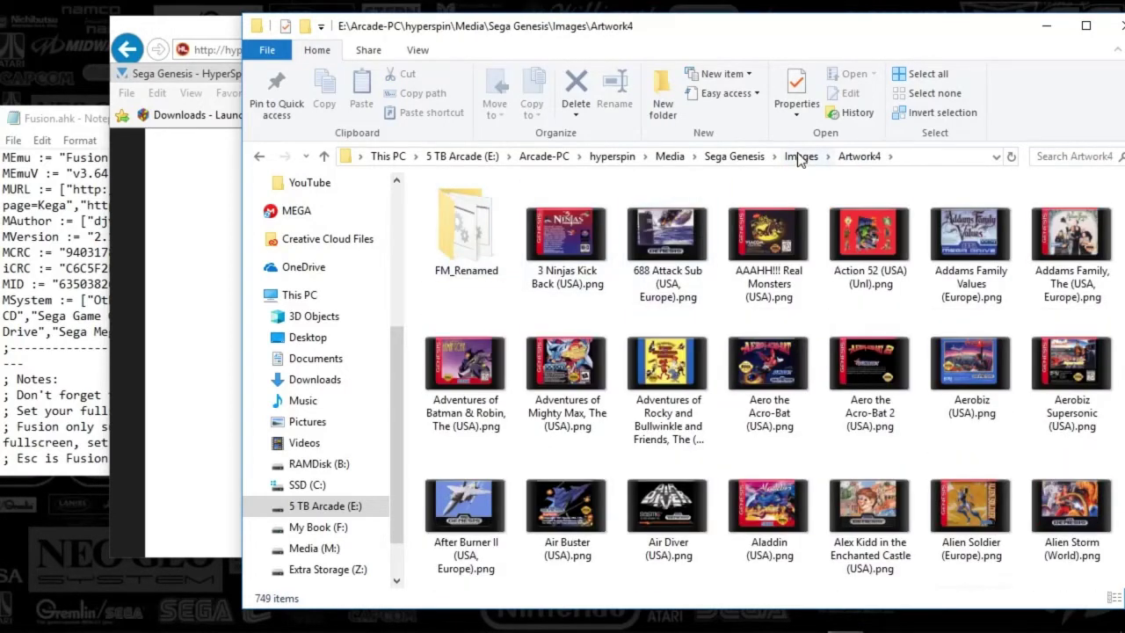
pyautogui.click(801, 156)
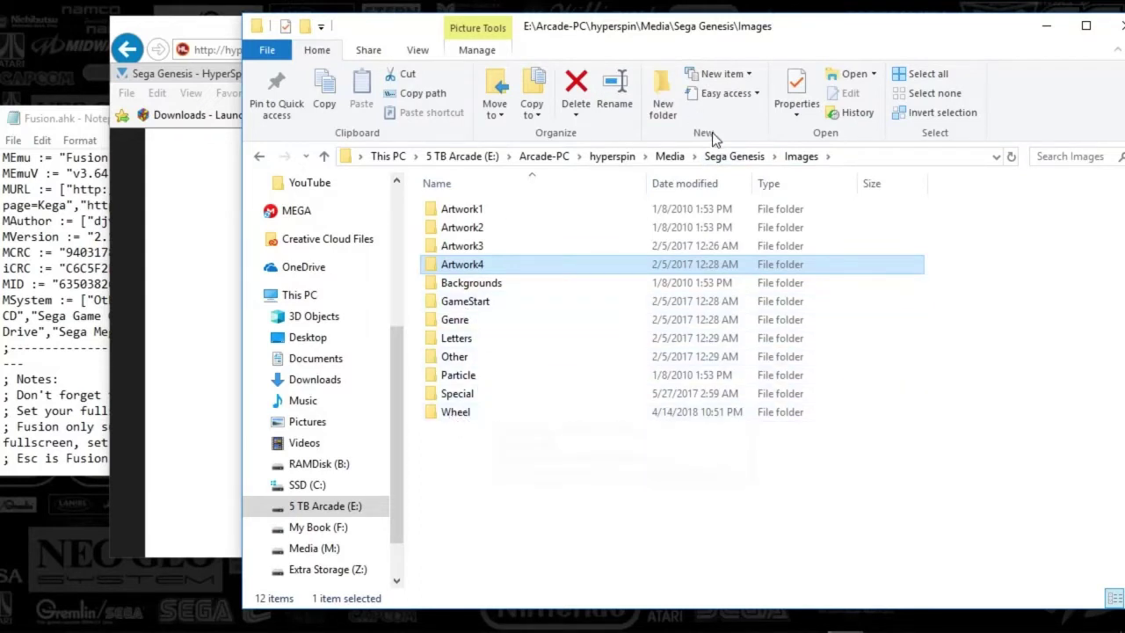
pyautogui.click(731, 156)
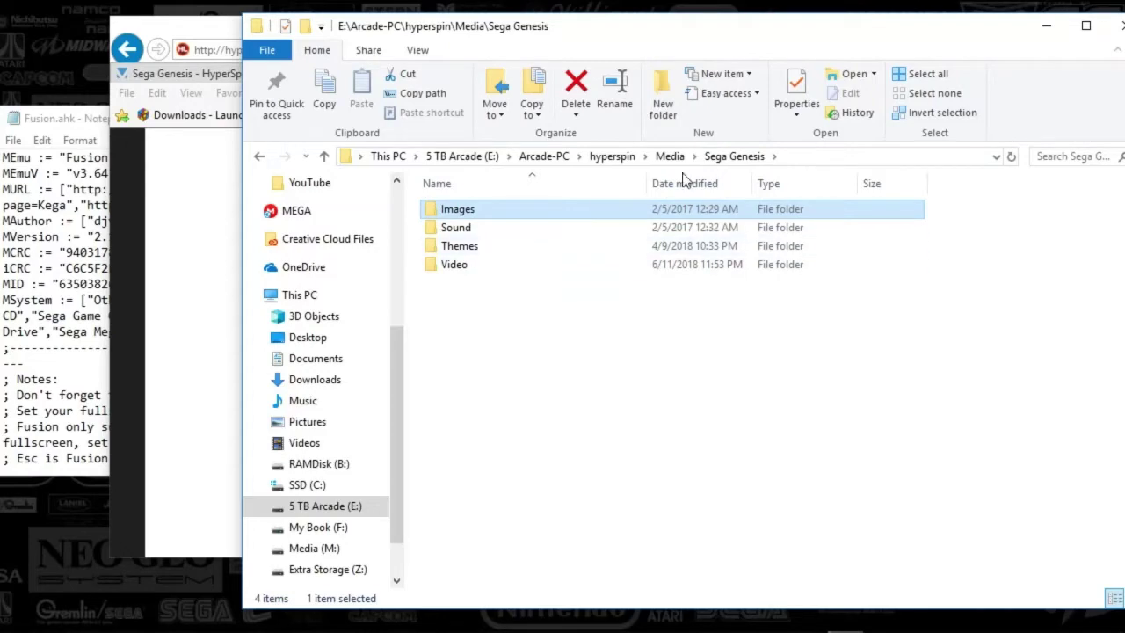
# - Return to the hyperspin folder, put File Explorer away, and switch to RocketLauncherUI to show the GLOBAL system's emulators
pyautogui.click(615, 156)
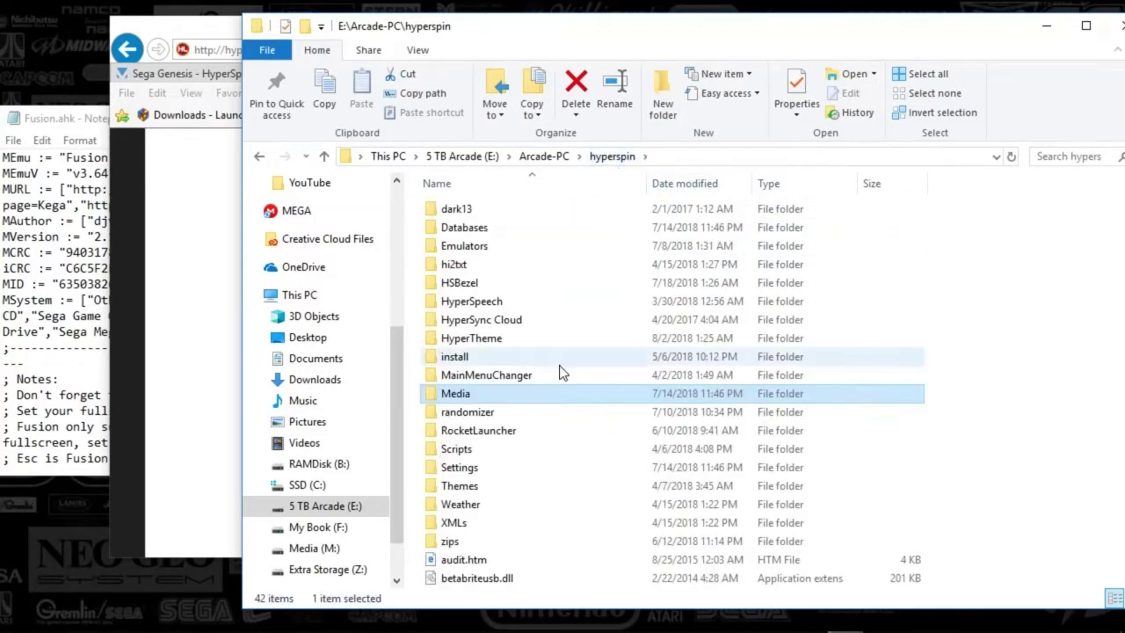
pyautogui.click(1046, 26)
pyautogui.moveTo(440, 626)
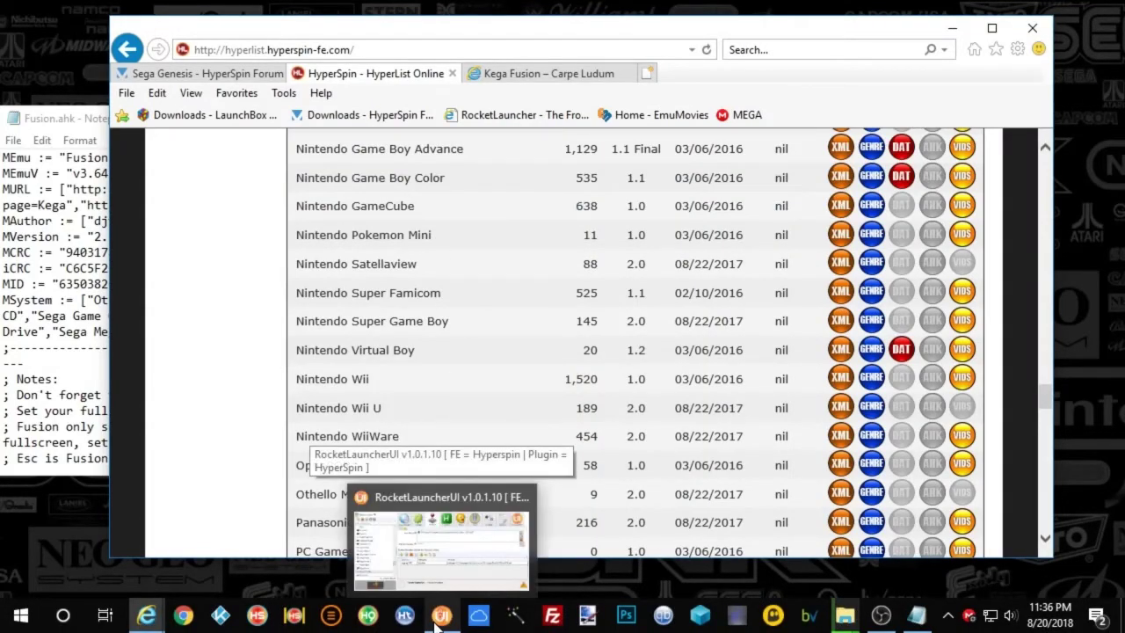
pyautogui.click(437, 622)
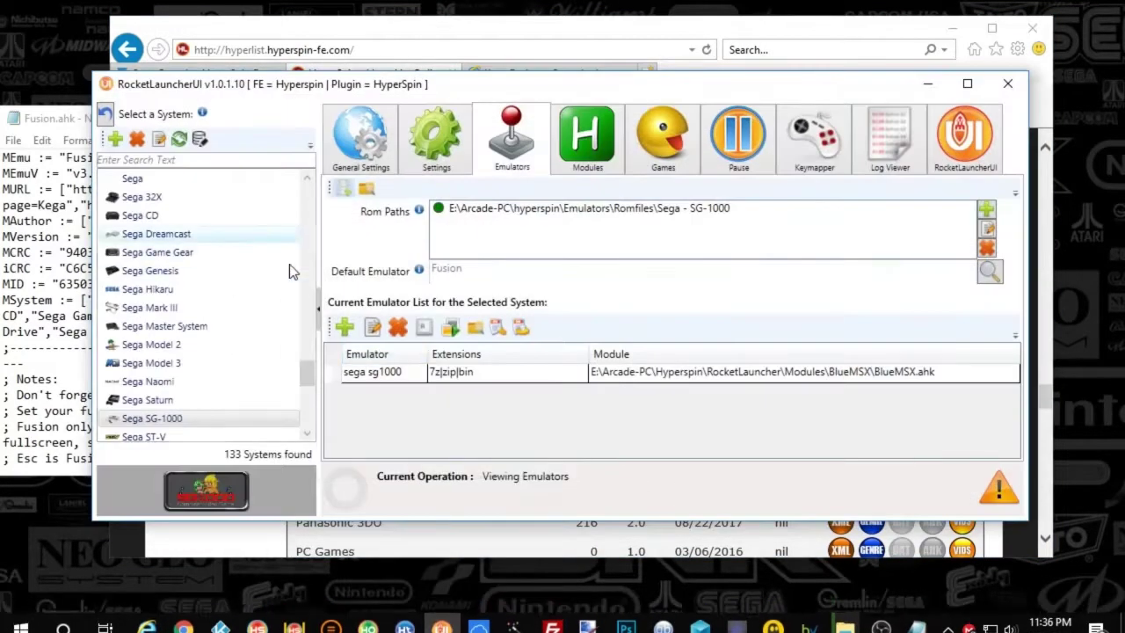
pyautogui.moveTo(312, 376); pyautogui.dragTo(310, 191)
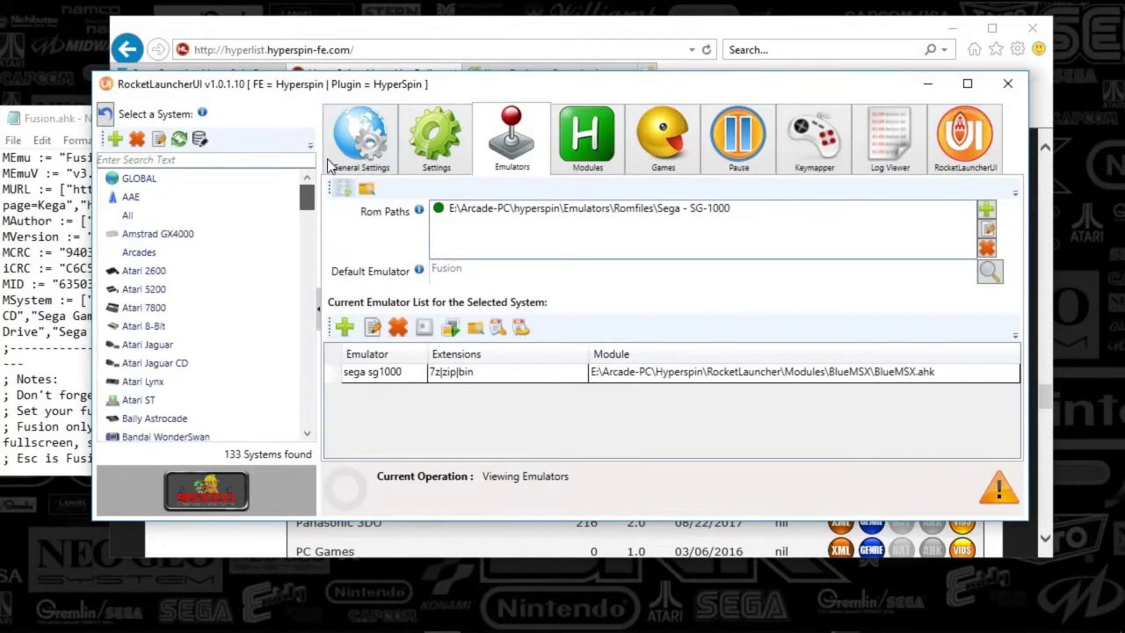
pyautogui.click(187, 181)
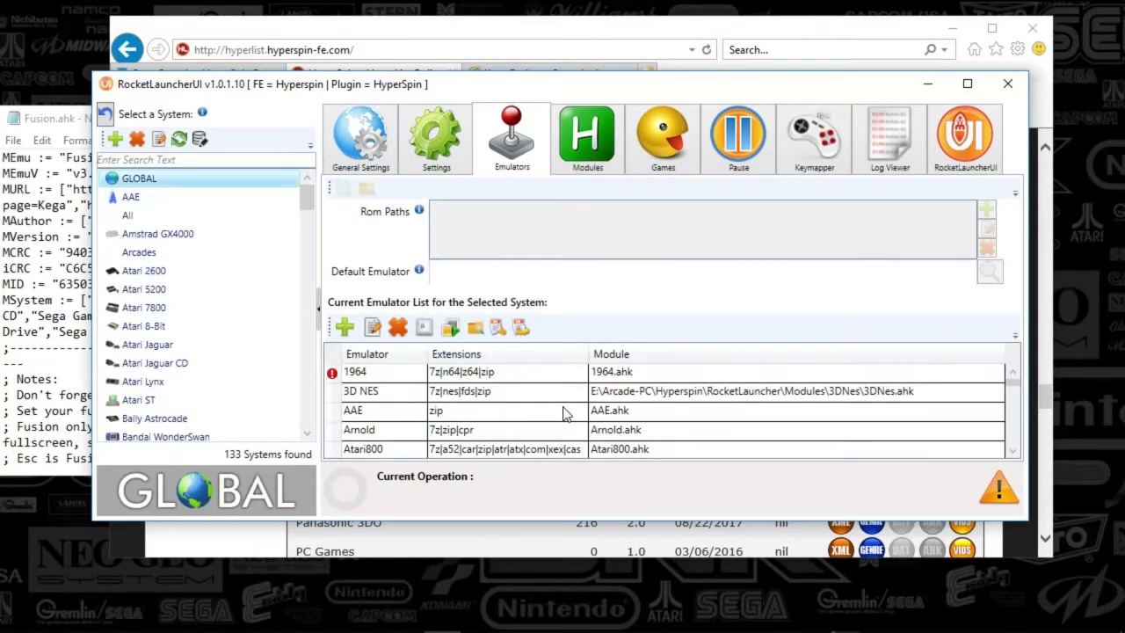
# - Find Fusion in the global emulator list, examine its path, rom extensions and module configuration, and close the editor
pyautogui.scroll(-3, 563, 420)
pyautogui.scroll(-8, 553, 420)
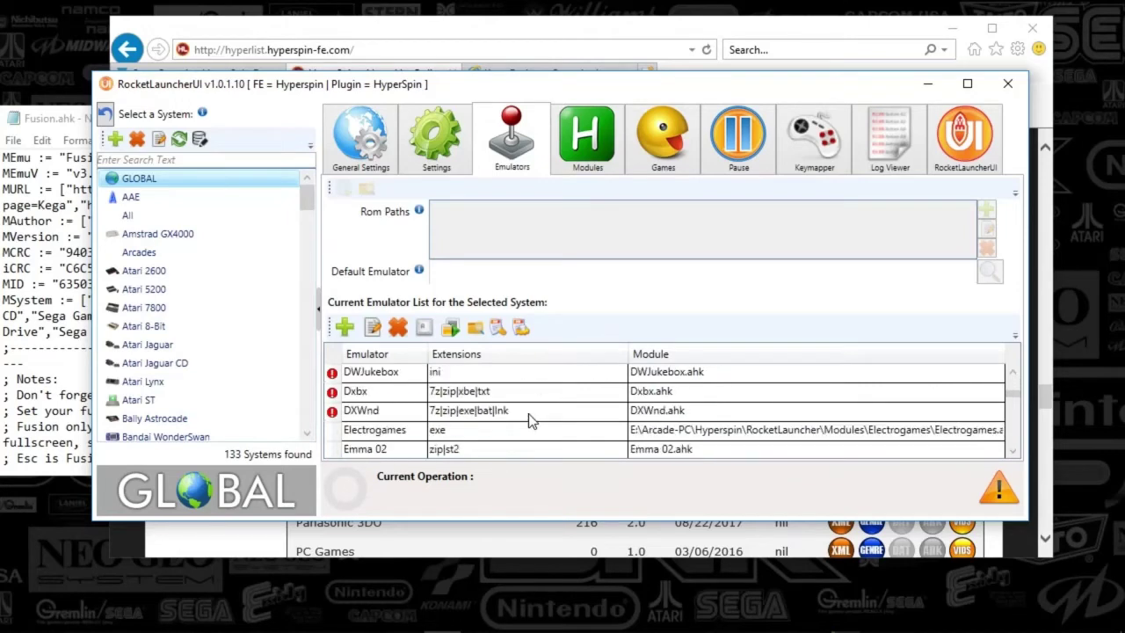
pyautogui.scroll(-4, 462, 429)
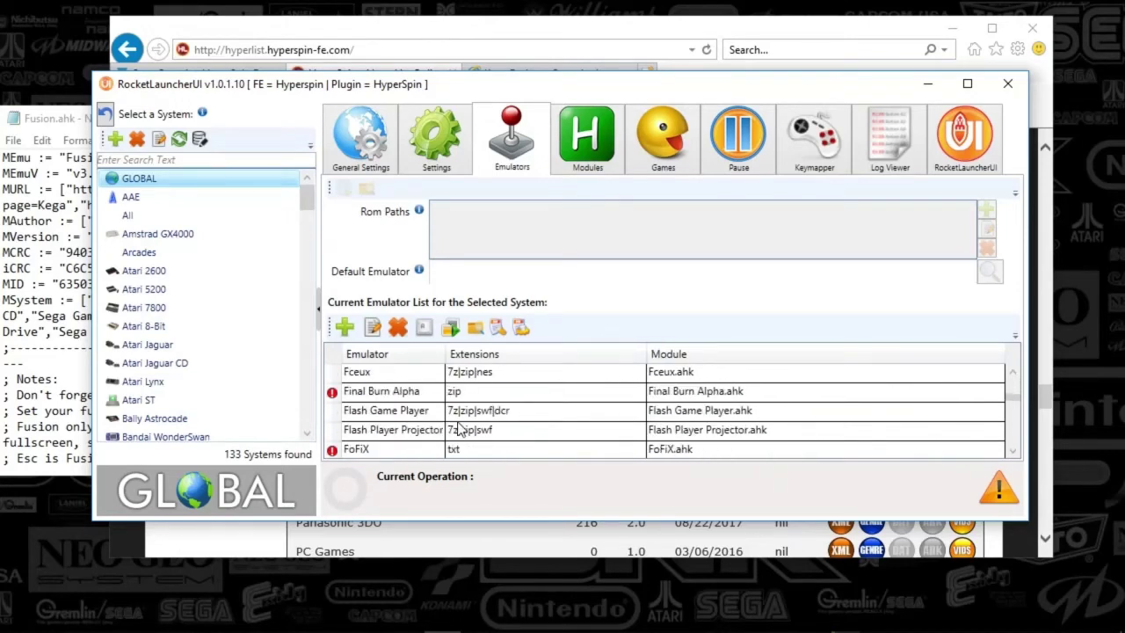
pyautogui.scroll(-3, 455, 428)
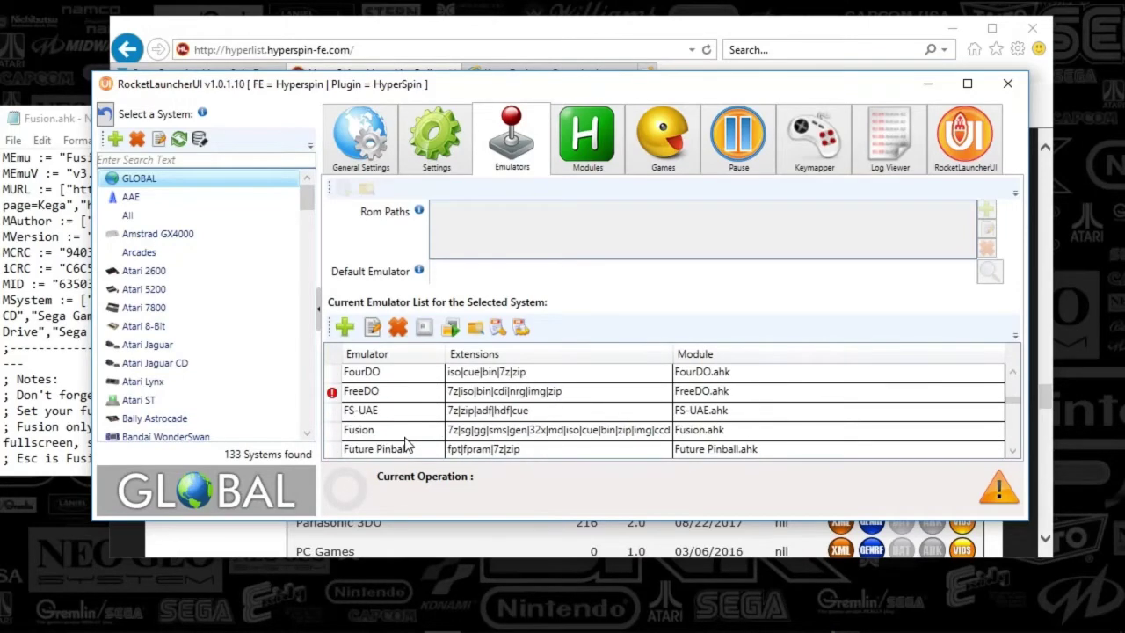
pyautogui.click(384, 432)
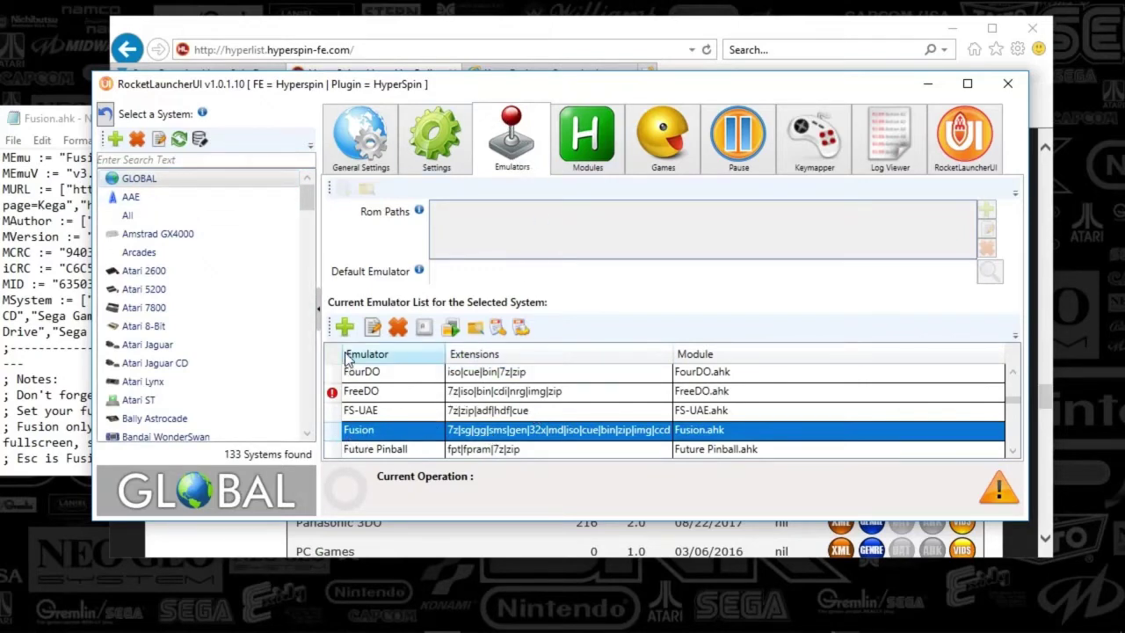
pyautogui.doubleClick(406, 430)
pyautogui.moveTo(483, 165); pyautogui.dragTo(492, 90)
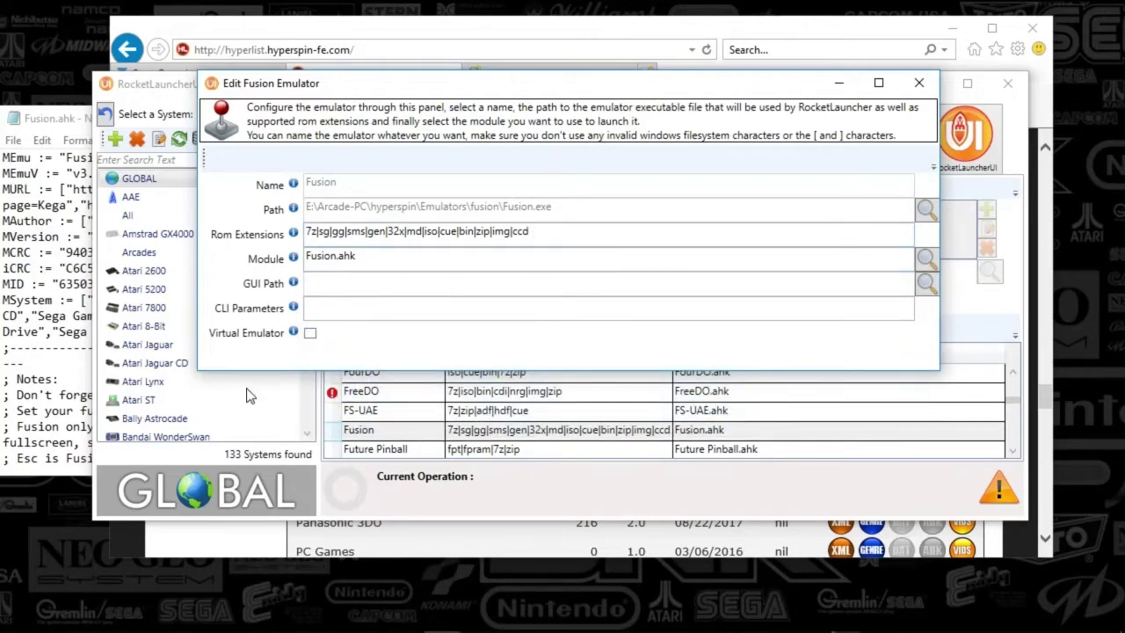
pyautogui.click(918, 82)
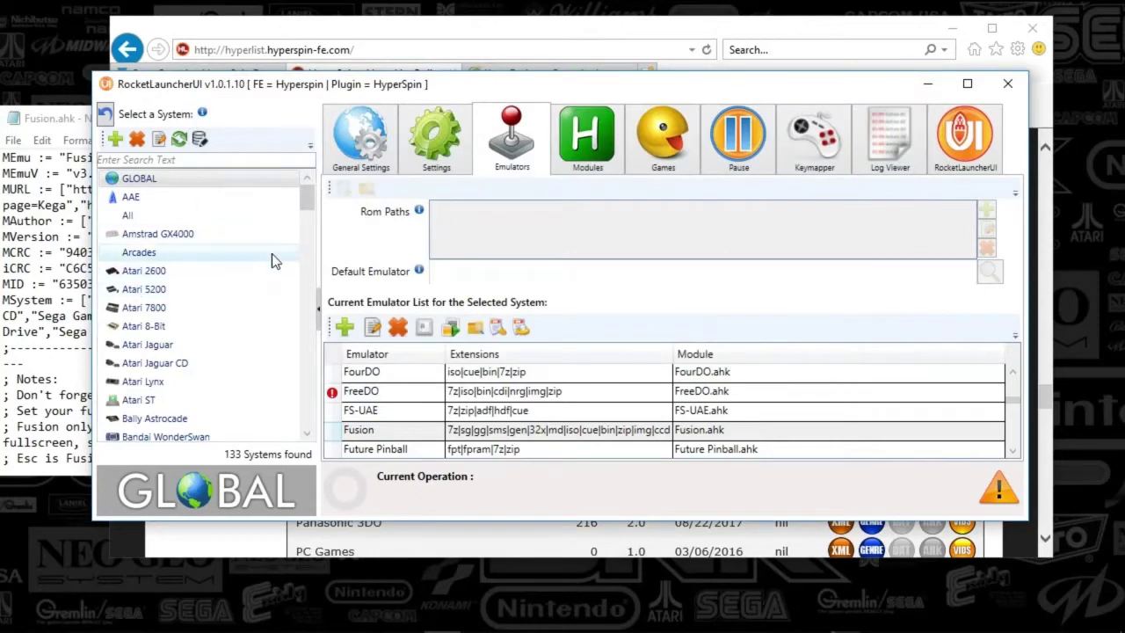
# - Check the supported systems in Fusion.ahk against RocketLauncherUI's system list and select Sega SG-1000 to view its emulator setup
pyautogui.moveTo(310, 197); pyautogui.dragTo(314, 272)
pyautogui.moveTo(255, 89); pyautogui.dragTo(363, 86)
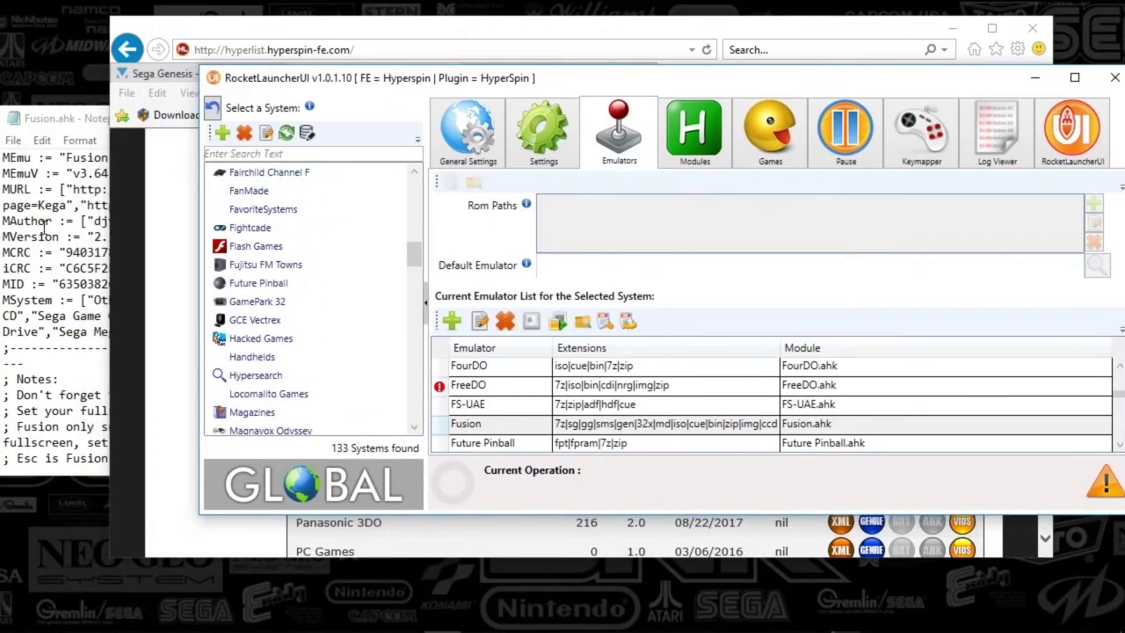
pyautogui.click(52, 220)
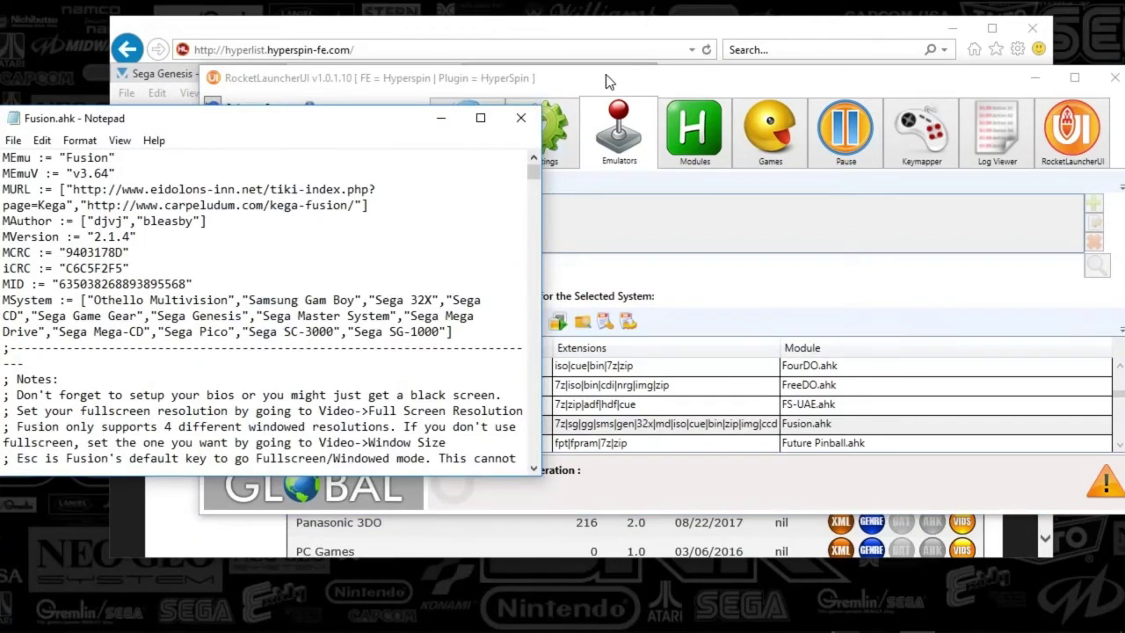
pyautogui.moveTo(615, 83); pyautogui.dragTo(795, 95)
pyautogui.moveTo(593, 265); pyautogui.dragTo(594, 379)
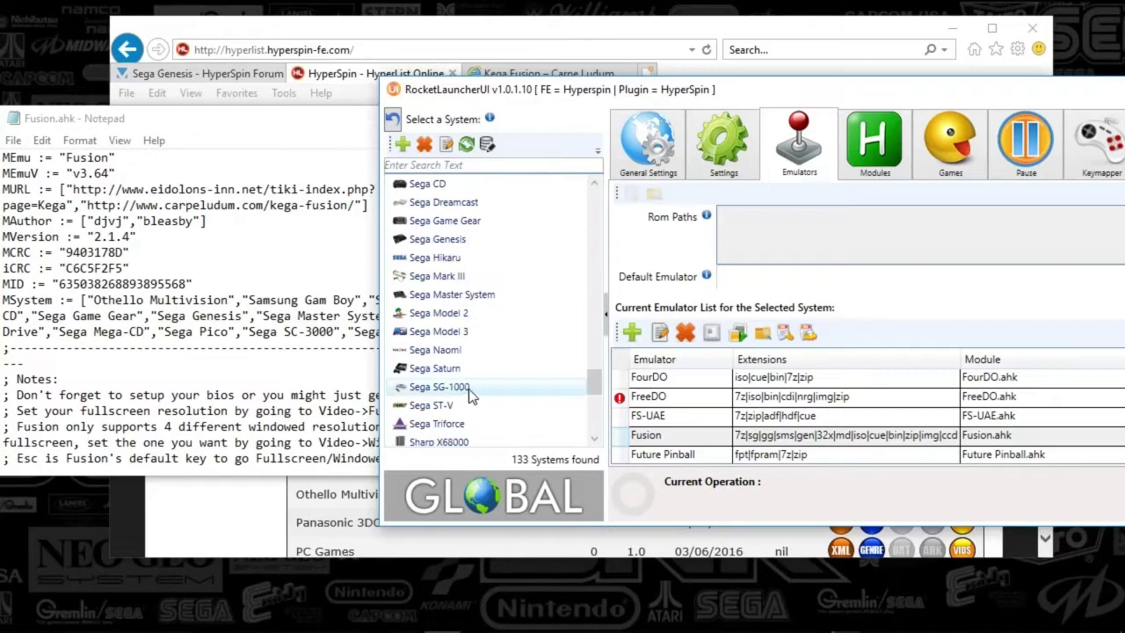
pyautogui.click(469, 393)
pyautogui.moveTo(710, 93); pyautogui.dragTo(471, 92)
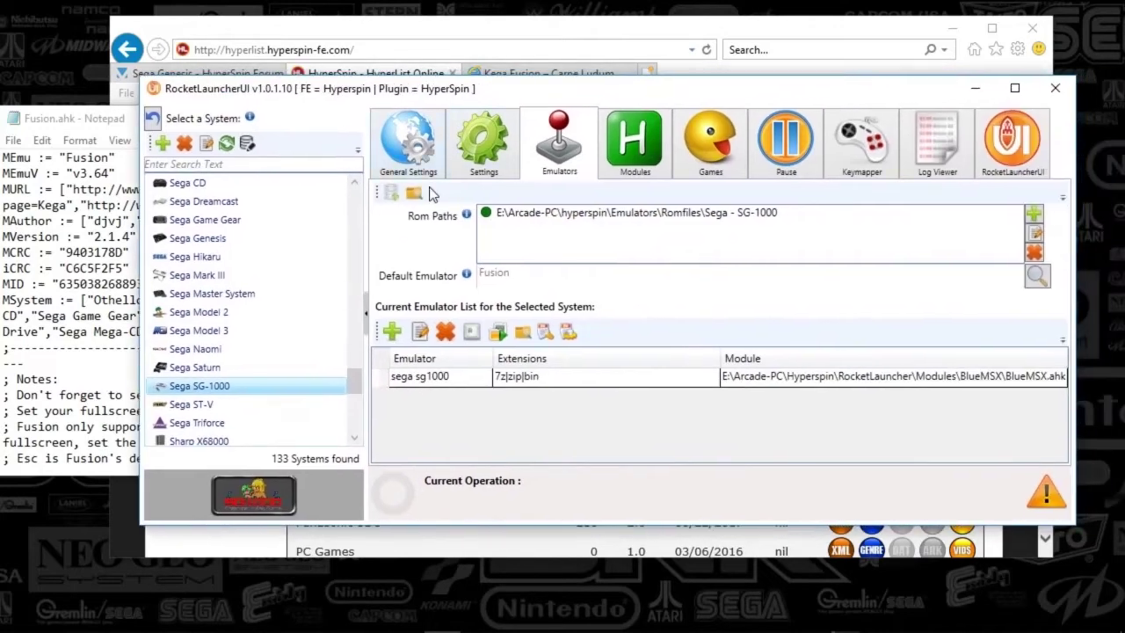
# - Review the main settings for Sega SG-1000, from the Desktop and 7z options down to Skip Checks
pyautogui.click(488, 151)
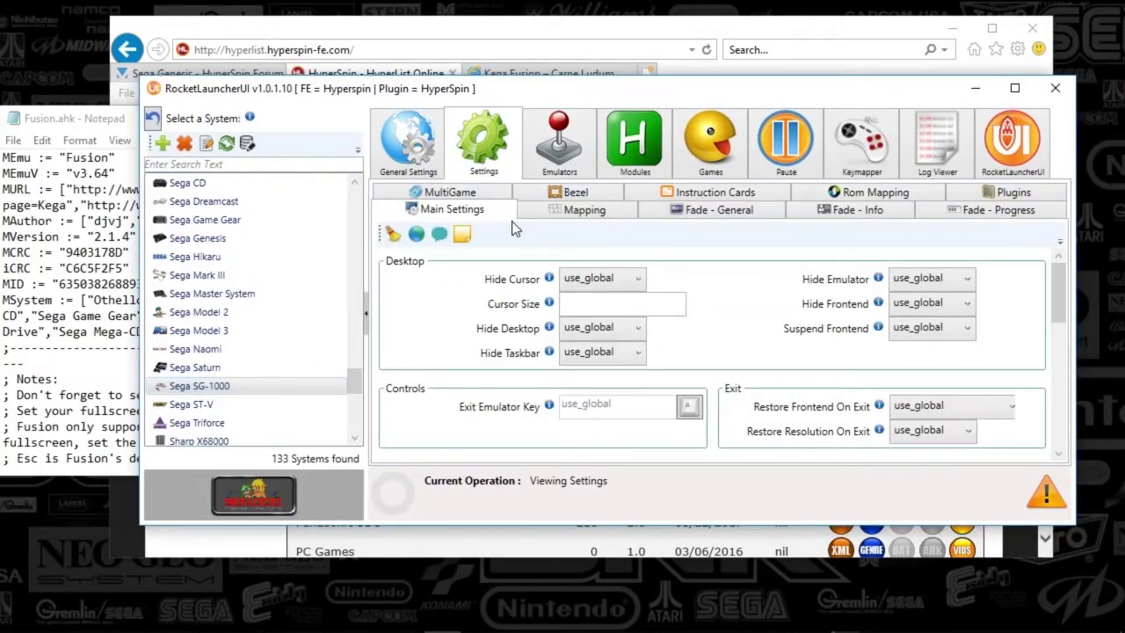
pyautogui.moveTo(141, 130); pyautogui.dragTo(6, 167)
pyautogui.moveTo(444, 87); pyautogui.dragTo(487, 69)
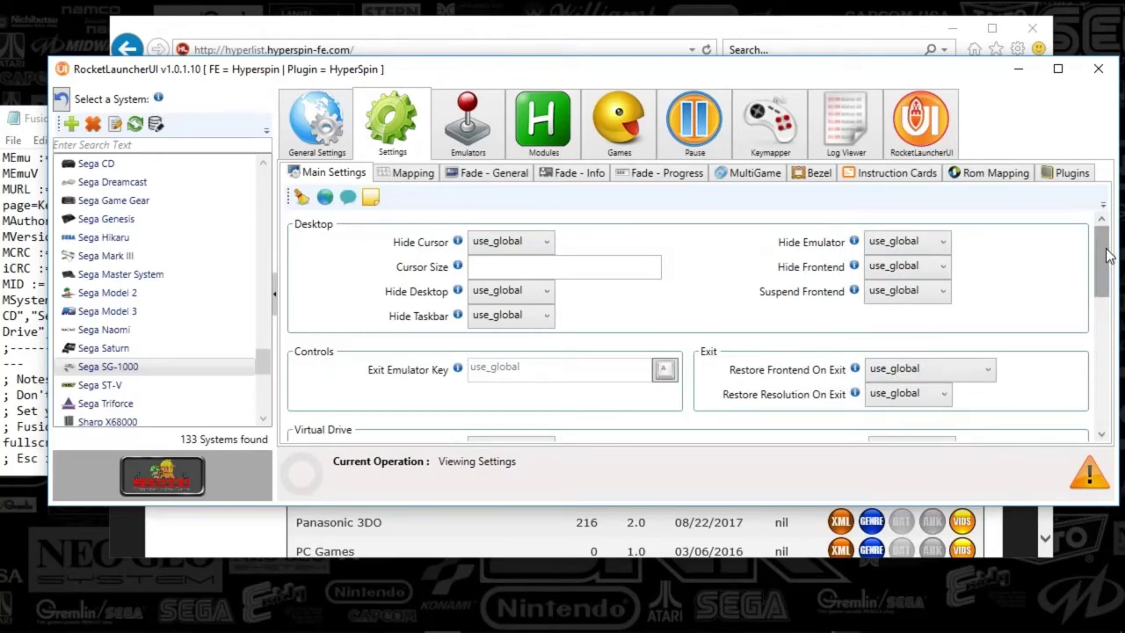
pyautogui.moveTo(1109, 255); pyautogui.dragTo(1099, 307)
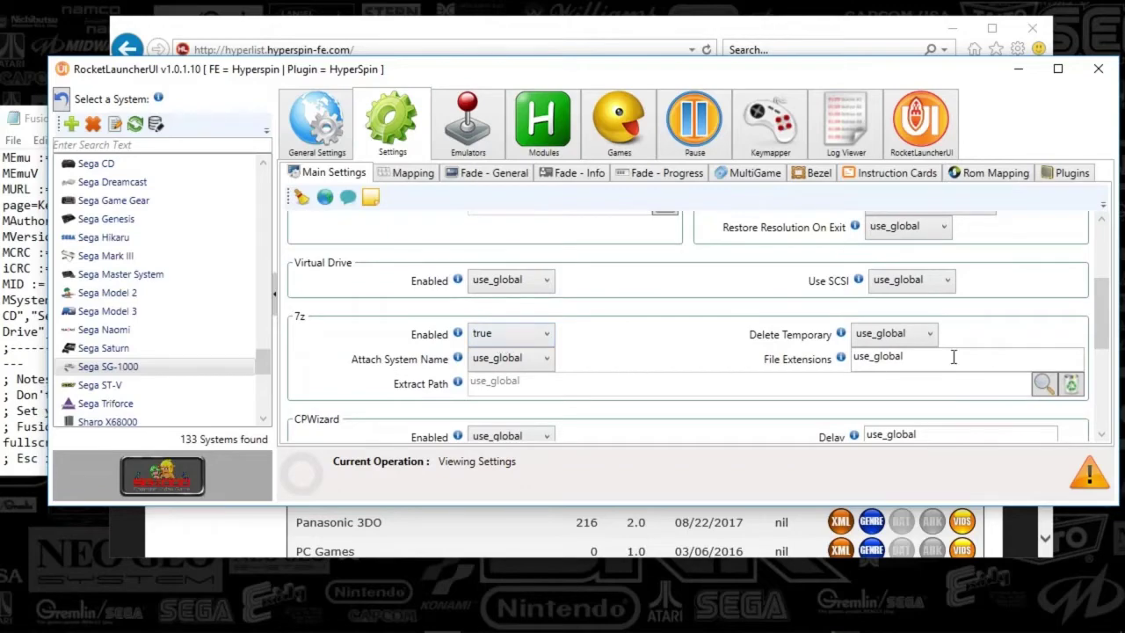
pyautogui.moveTo(1100, 316); pyautogui.dragTo(1098, 400)
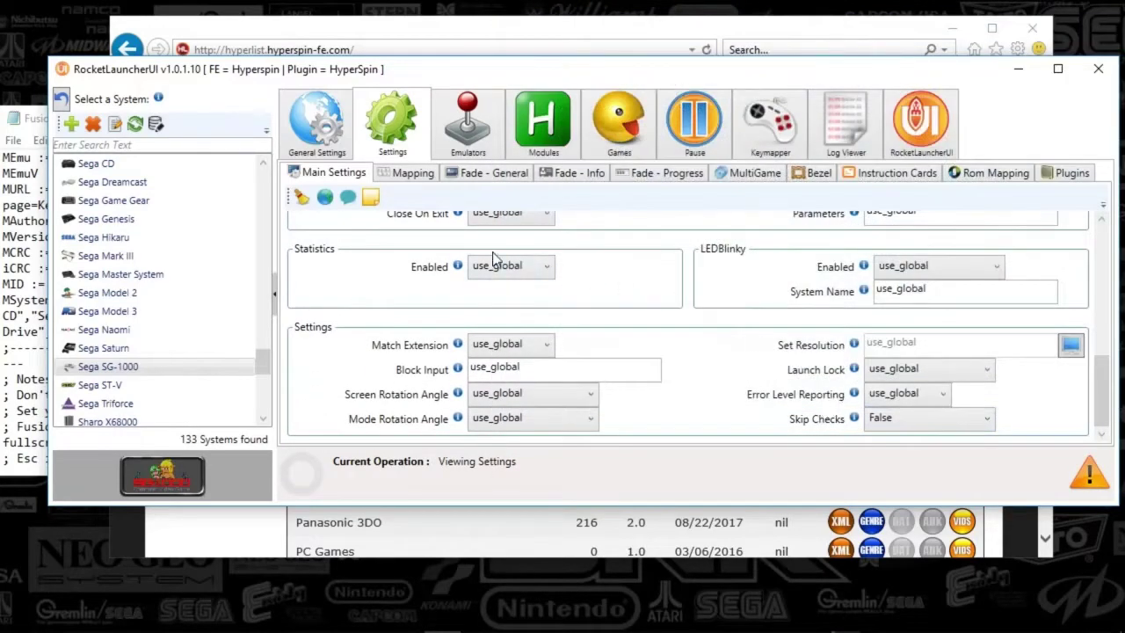
# - Look through the general Fade options and the Bezel options for Sega SG-1000
pyautogui.click(484, 174)
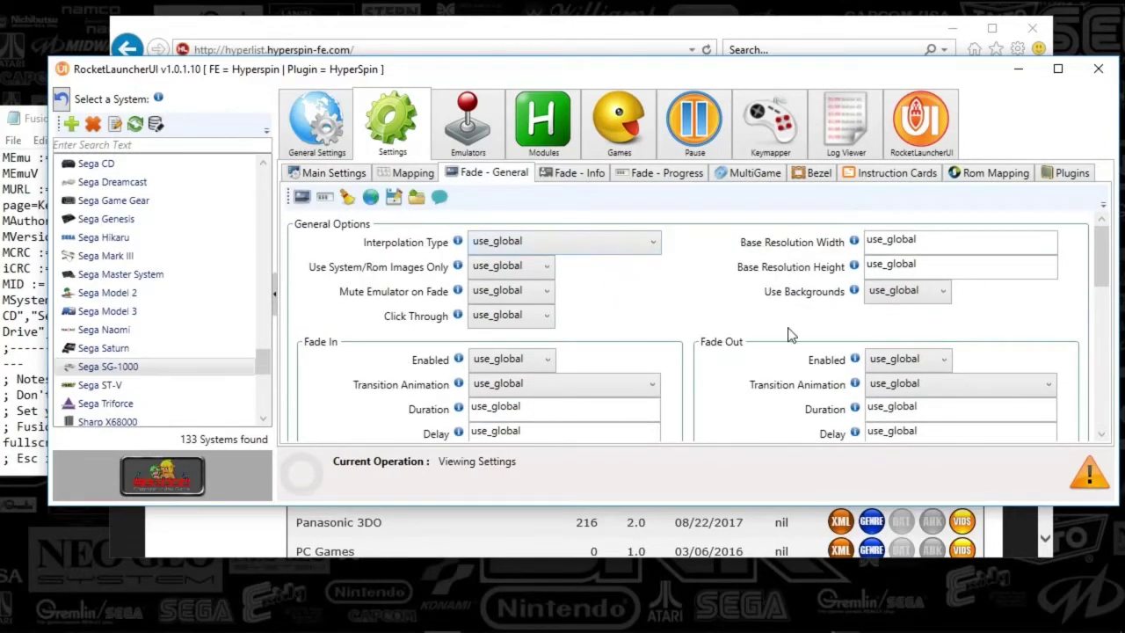
pyautogui.moveTo(1102, 261); pyautogui.dragTo(1106, 417)
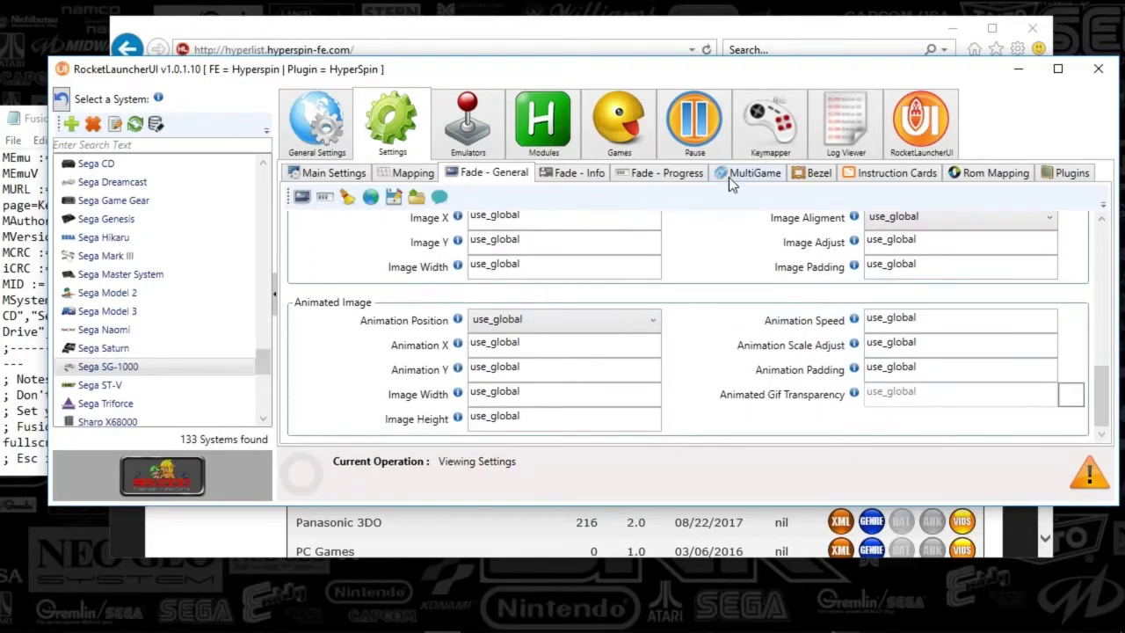
pyautogui.click(810, 176)
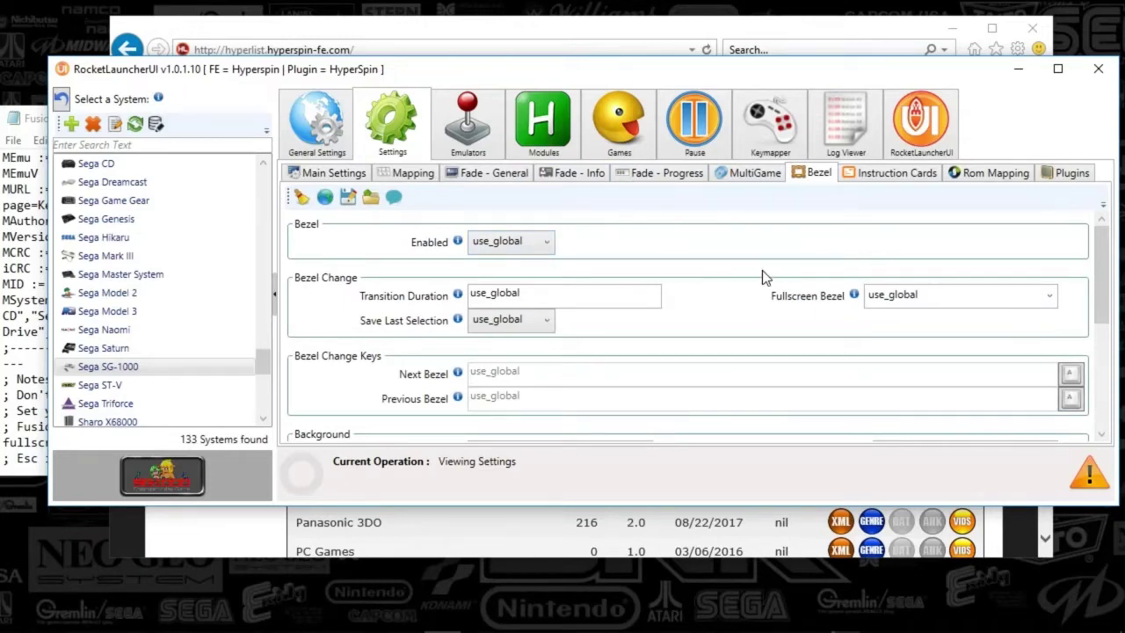
# - Recheck Sega SG-1000's emulator setup and the Fusion.ahk system list, and view the emulator setup of Sega Master System
pyautogui.click(453, 127)
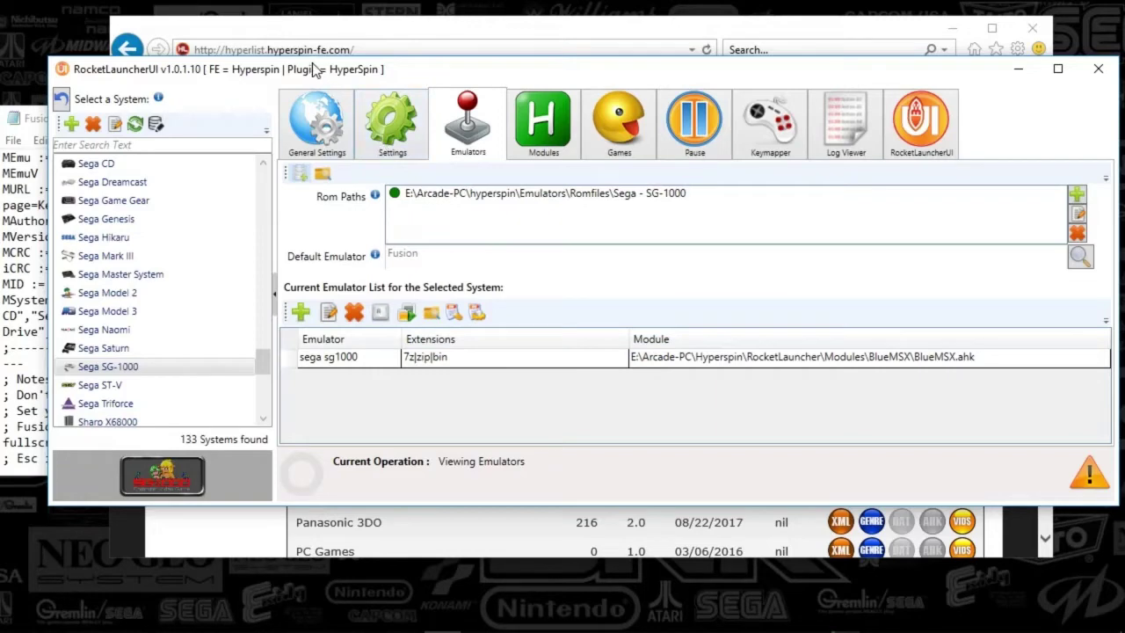
pyautogui.moveTo(318, 77); pyautogui.dragTo(395, 76)
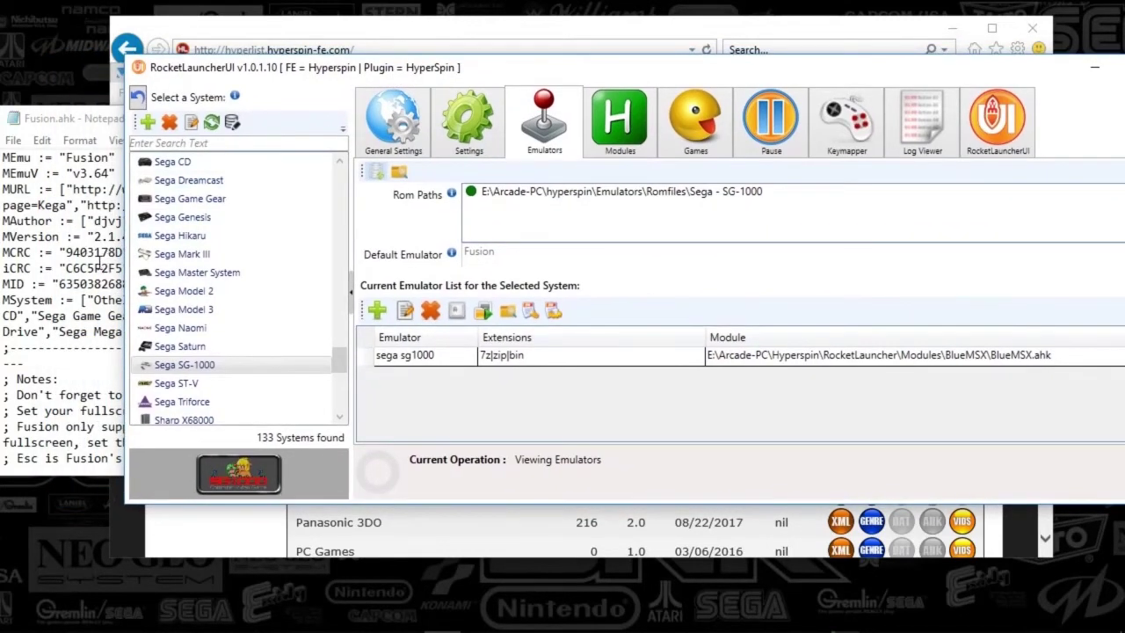
pyautogui.click(81, 304)
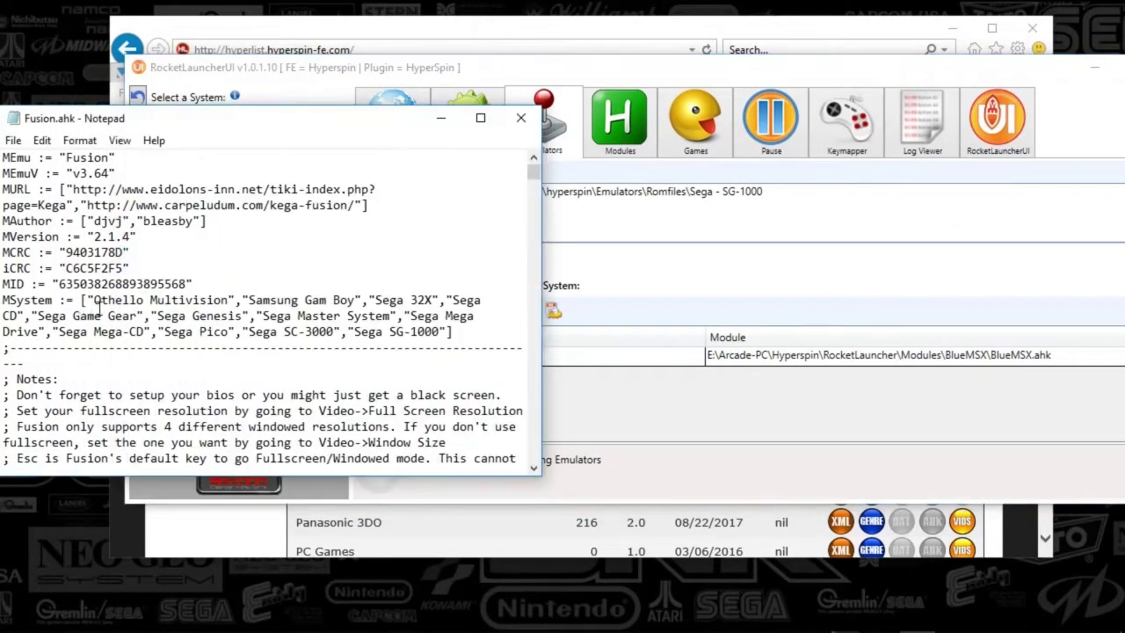
pyautogui.click(629, 287)
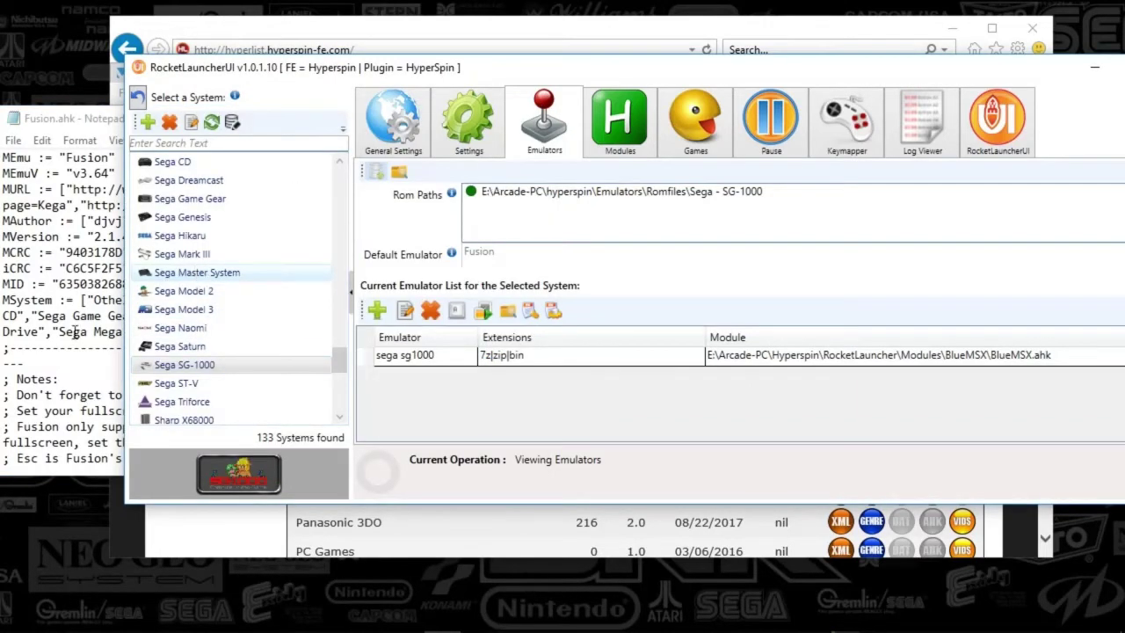
pyautogui.click(198, 272)
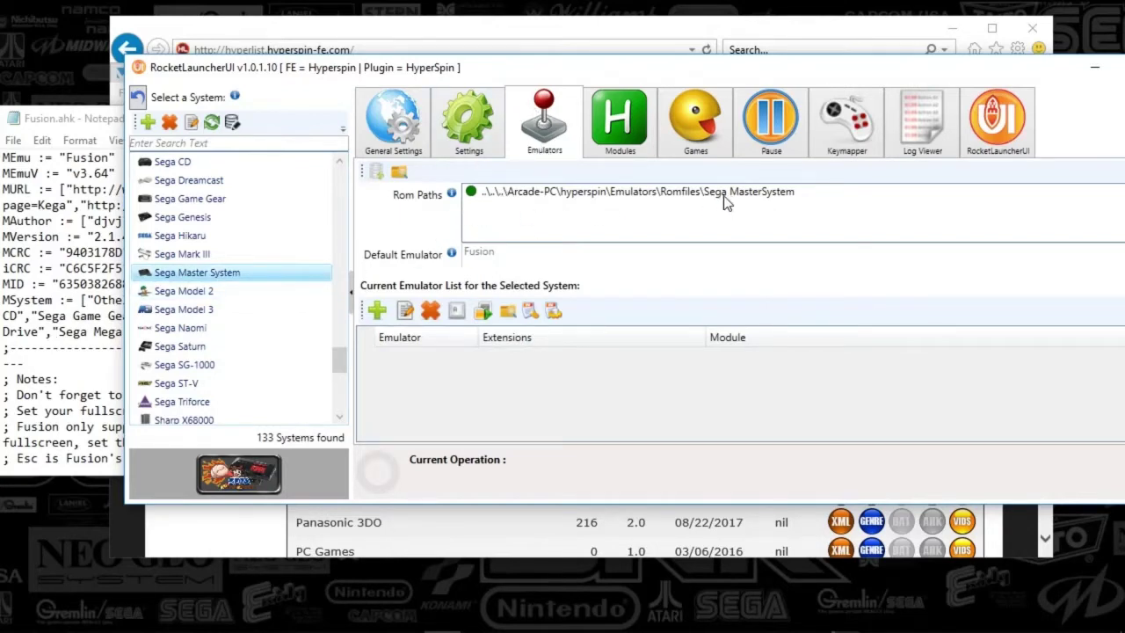
# - Examine the Bezel settings and the general Fade settings for Sega Master System
pyautogui.moveTo(710, 68); pyautogui.dragTo(733, 88)
pyautogui.click(492, 134)
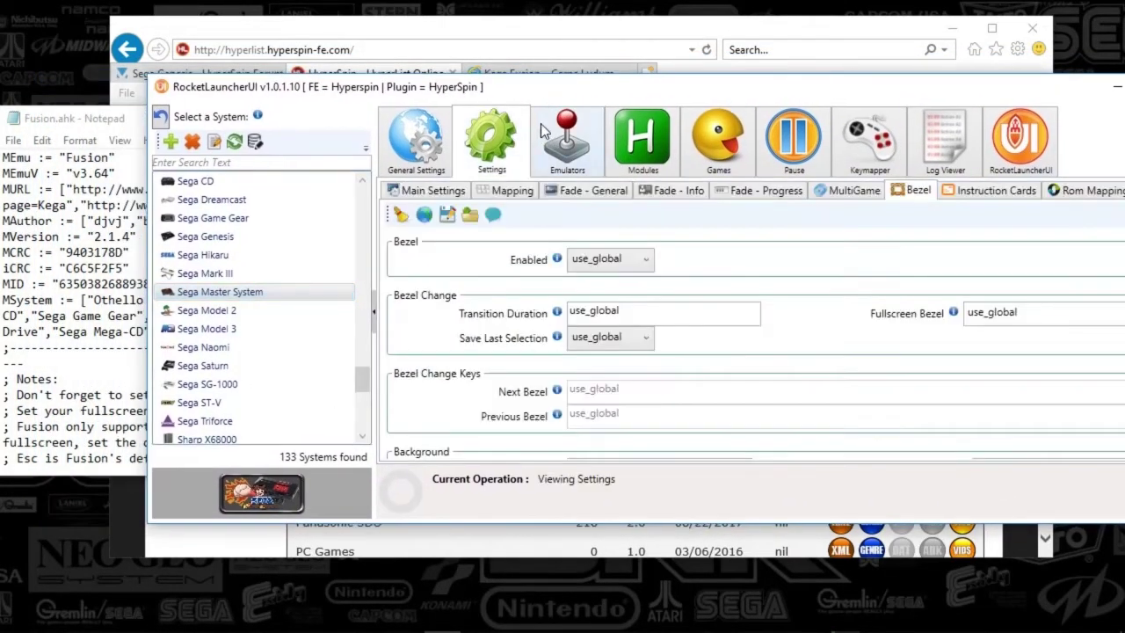
pyautogui.moveTo(541, 95); pyautogui.dragTo(427, 77)
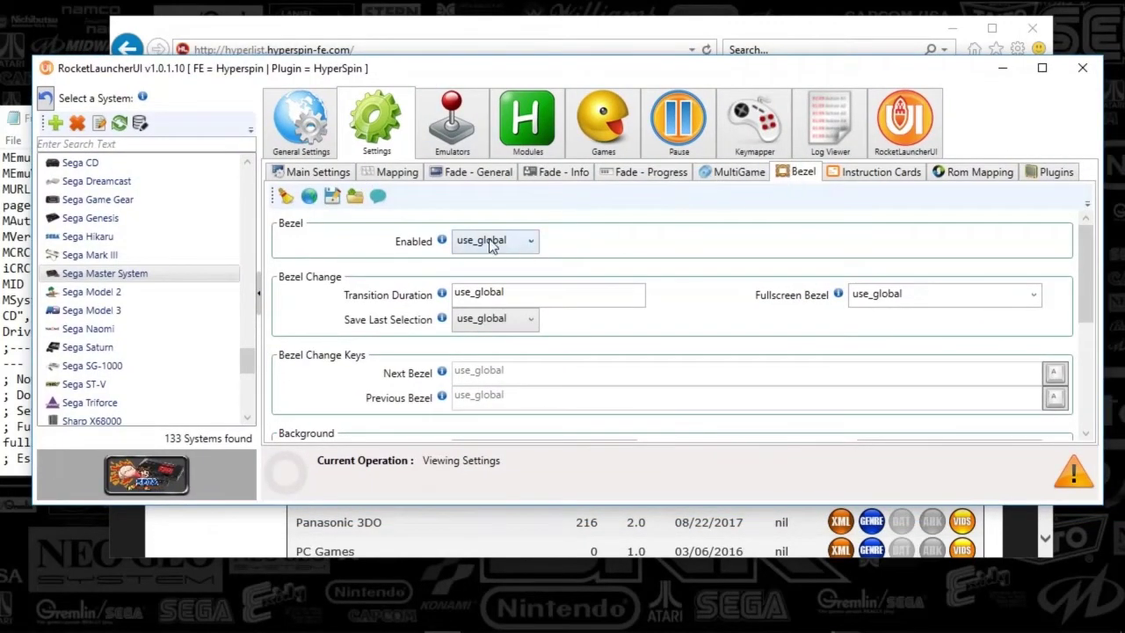
pyautogui.scroll(-5, 535, 251)
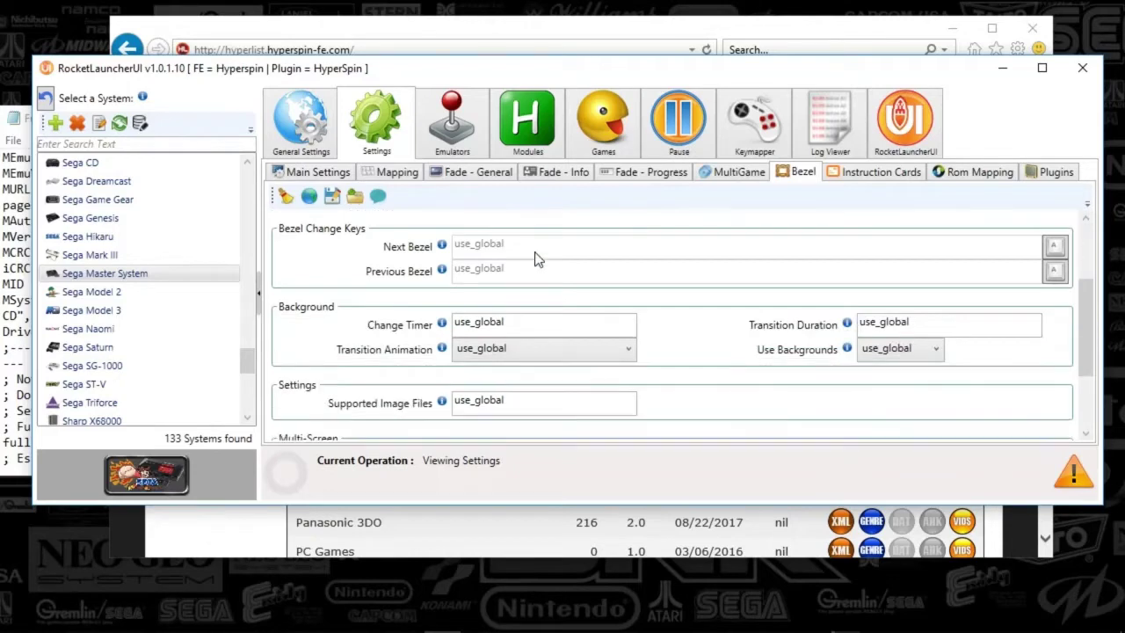
pyautogui.scroll(6, 513, 243)
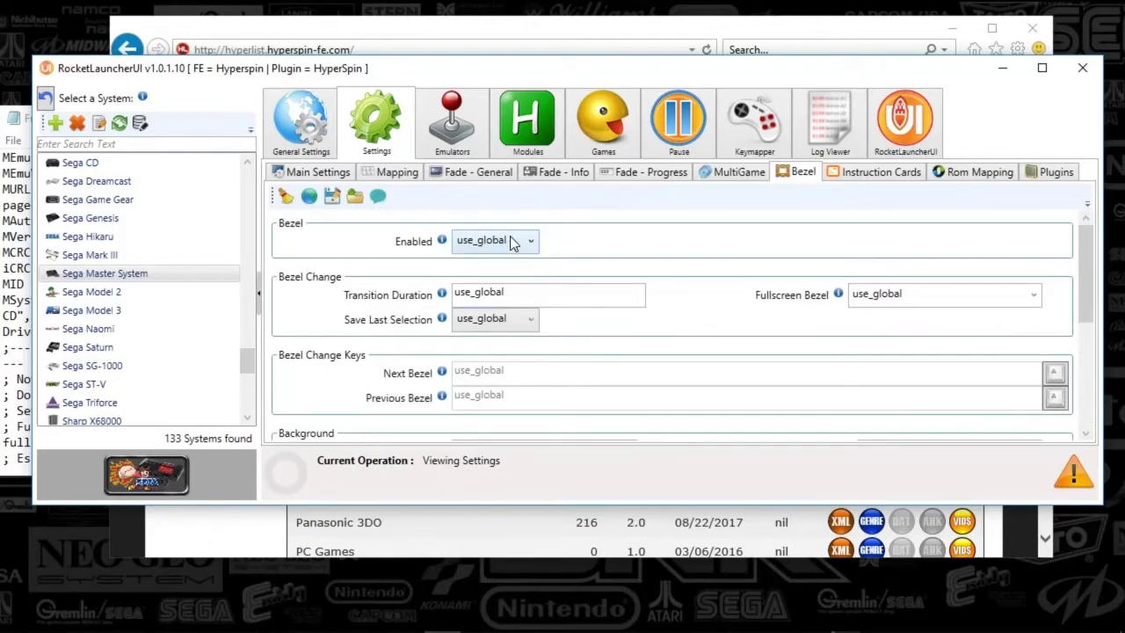
pyautogui.click(452, 174)
pyautogui.scroll(10, 559, 230)
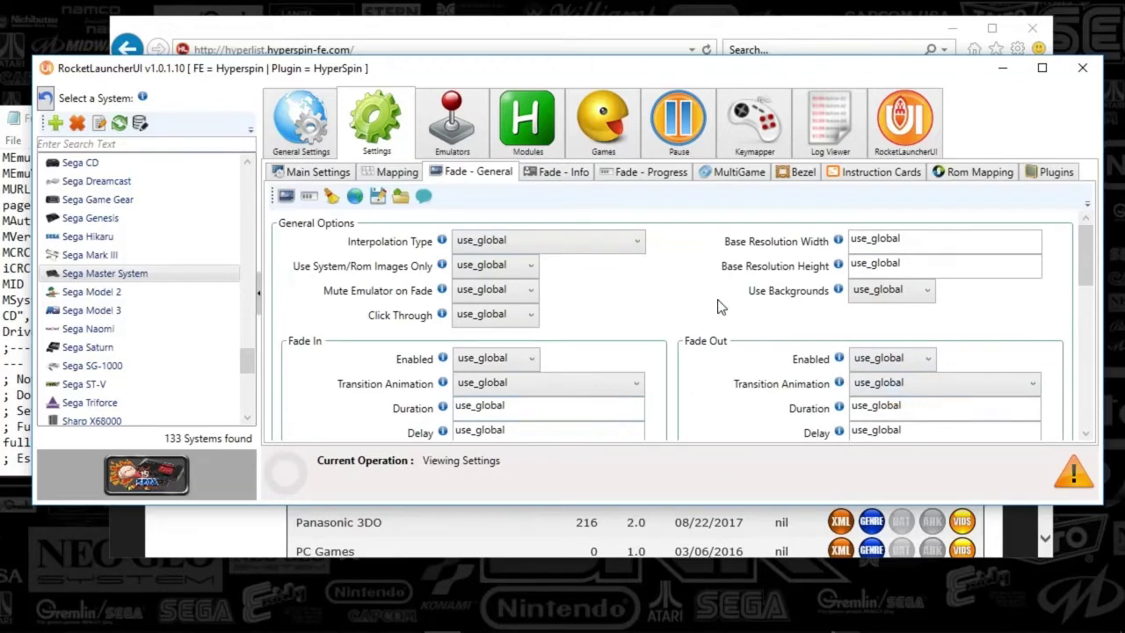
# - Review Sega Master System's main settings, from Skip Checks back up to the 7z and Virtual Drive options
pyautogui.click(343, 173)
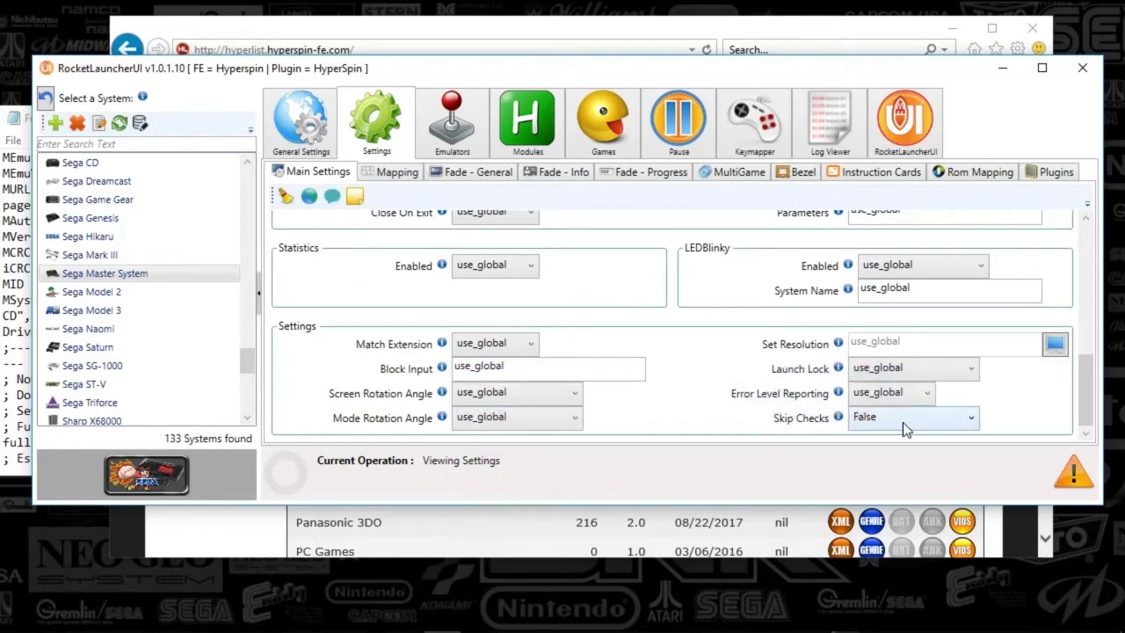
pyautogui.scroll(1, 743, 406)
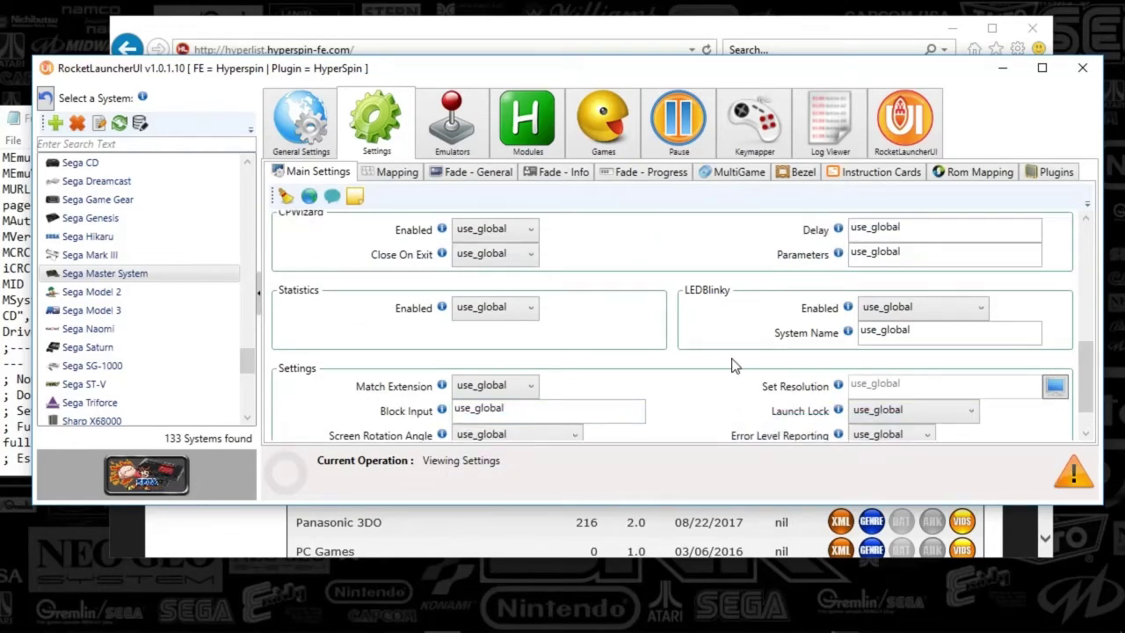
pyautogui.scroll(5, 733, 364)
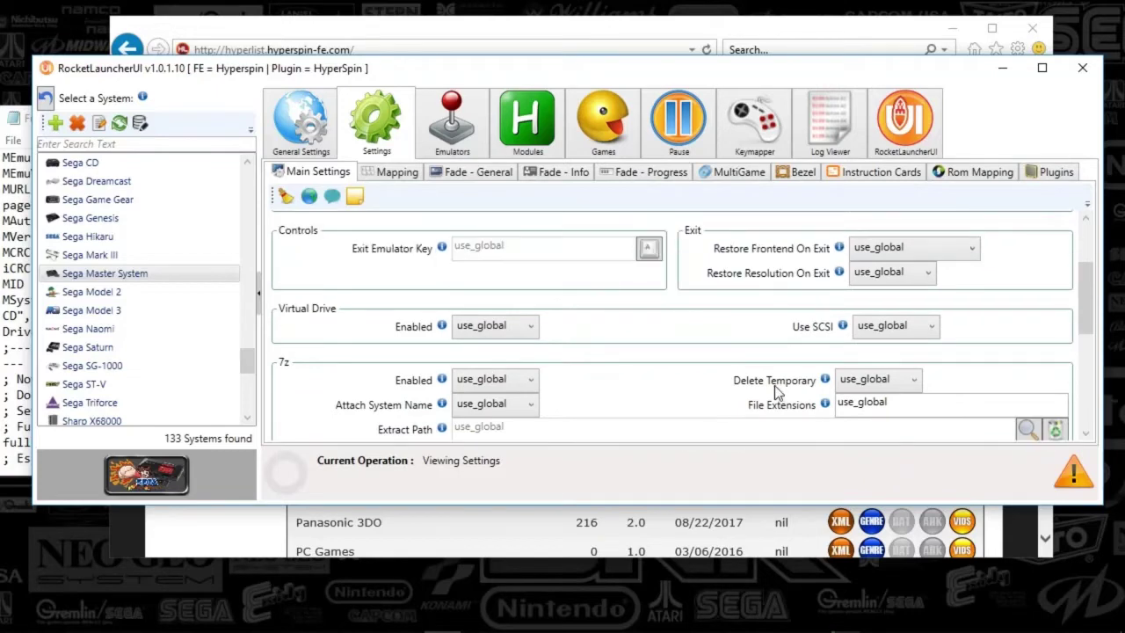
# - Look over the Desktop, Controls and Exit options in Sega Master System's main settings
pyautogui.scroll(3, 776, 391)
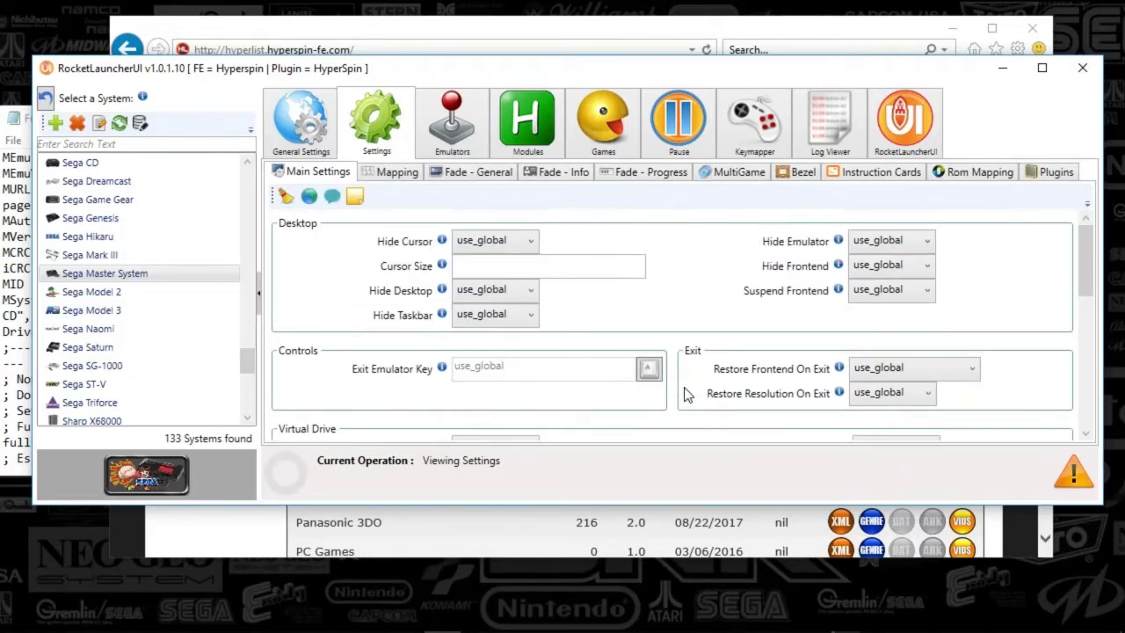
pyautogui.scroll(-3, 686, 395)
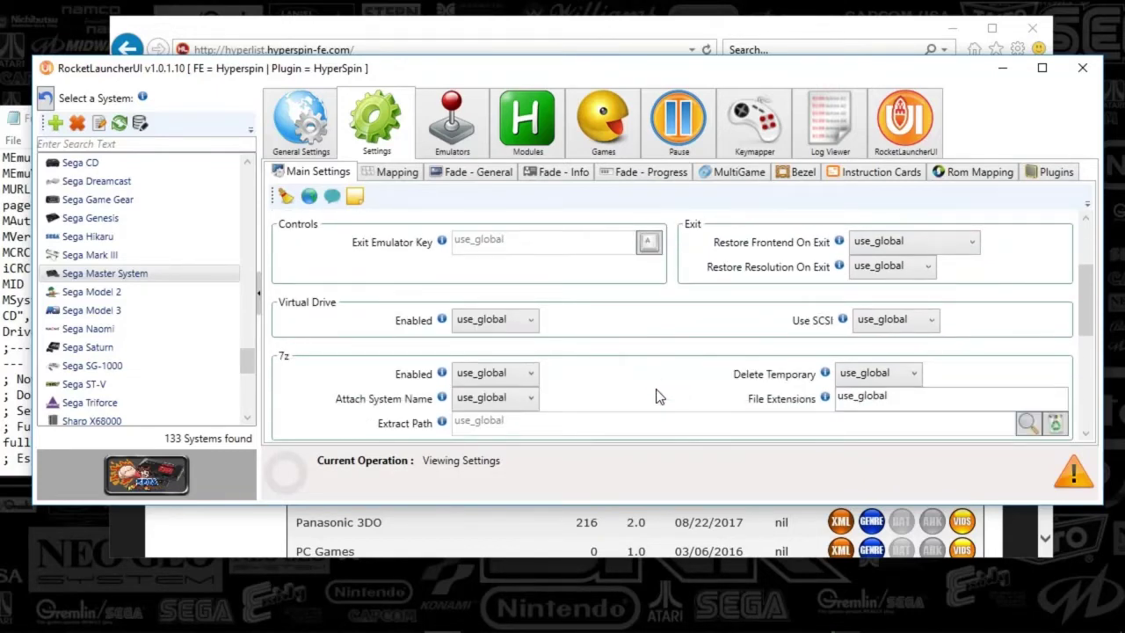
pyautogui.scroll(3, 655, 398)
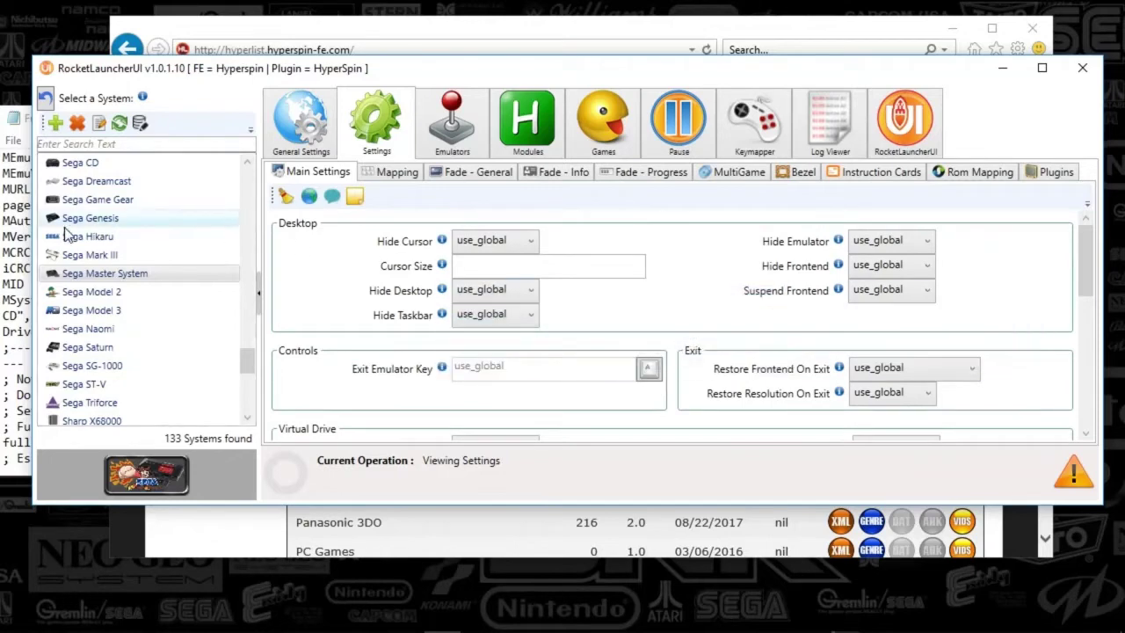
# - Compare the Fusion.ahk supported system list with the Sega entries in RocketLauncherUI's system list
pyautogui.moveTo(172, 74); pyautogui.dragTo(316, 73)
pyautogui.click(81, 329)
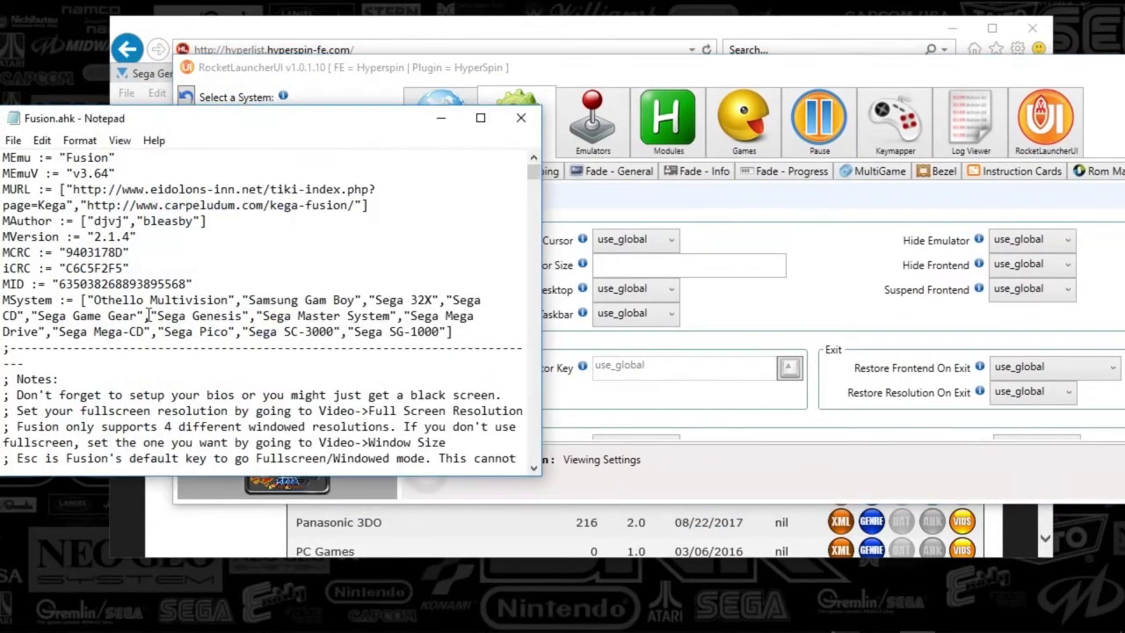
pyautogui.click(501, 68)
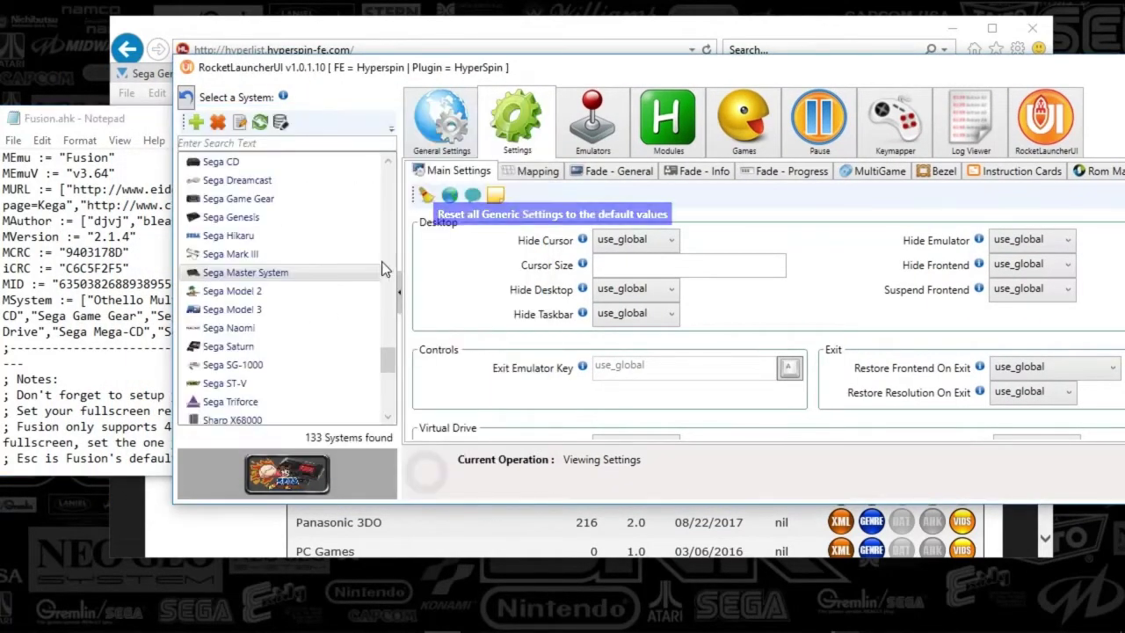
pyautogui.scroll(-1, 268, 229)
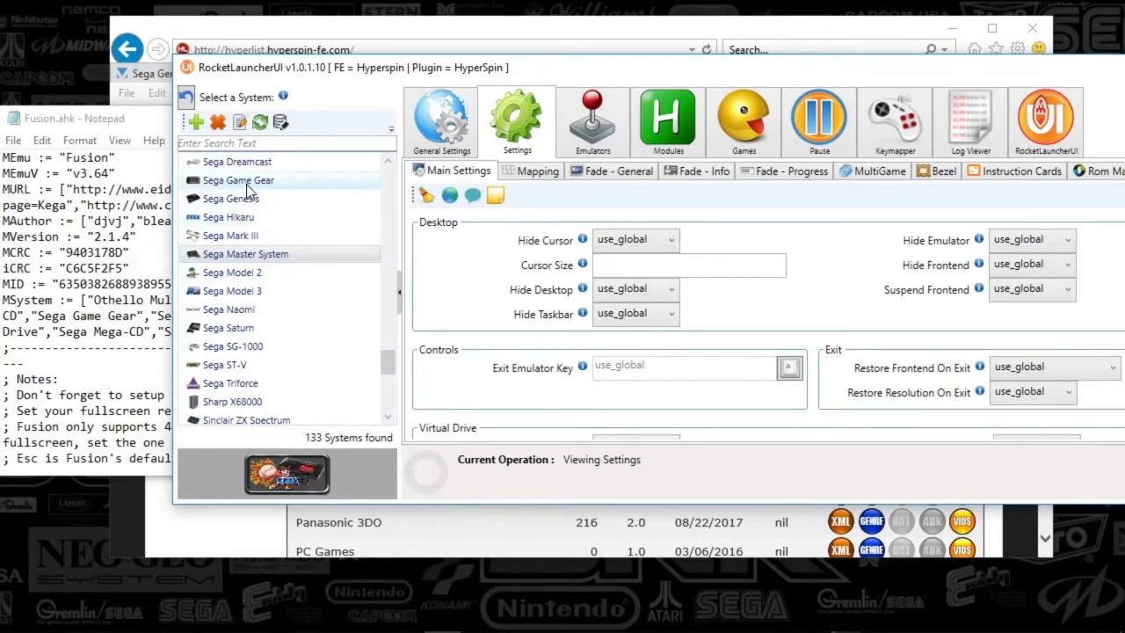
pyautogui.scroll(-2, 251, 207)
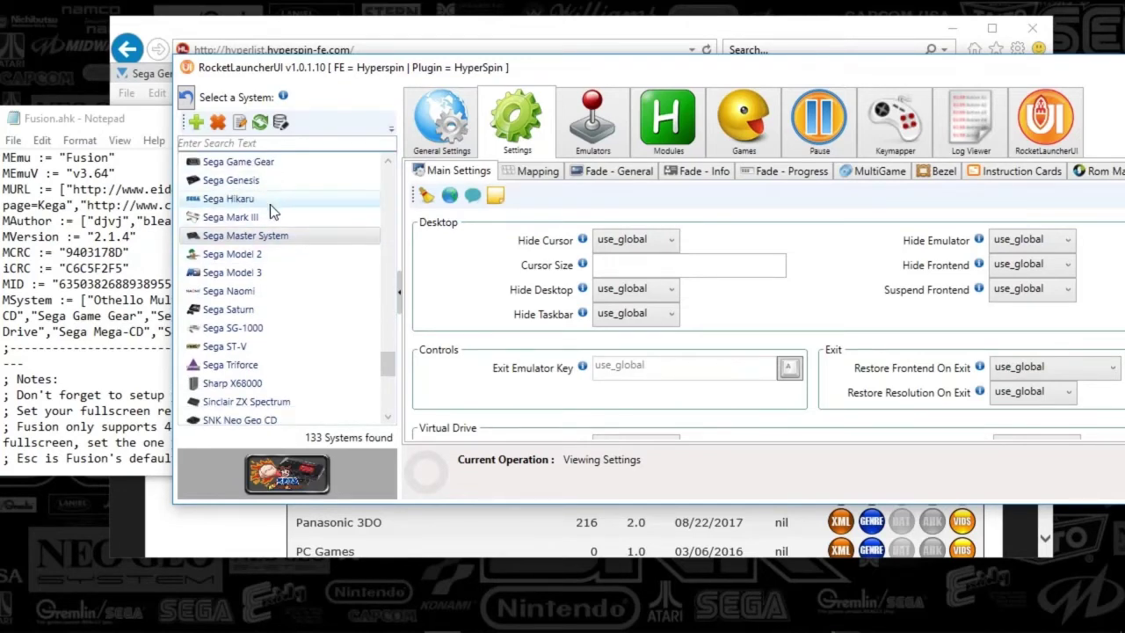
pyautogui.scroll(-1, 262, 189)
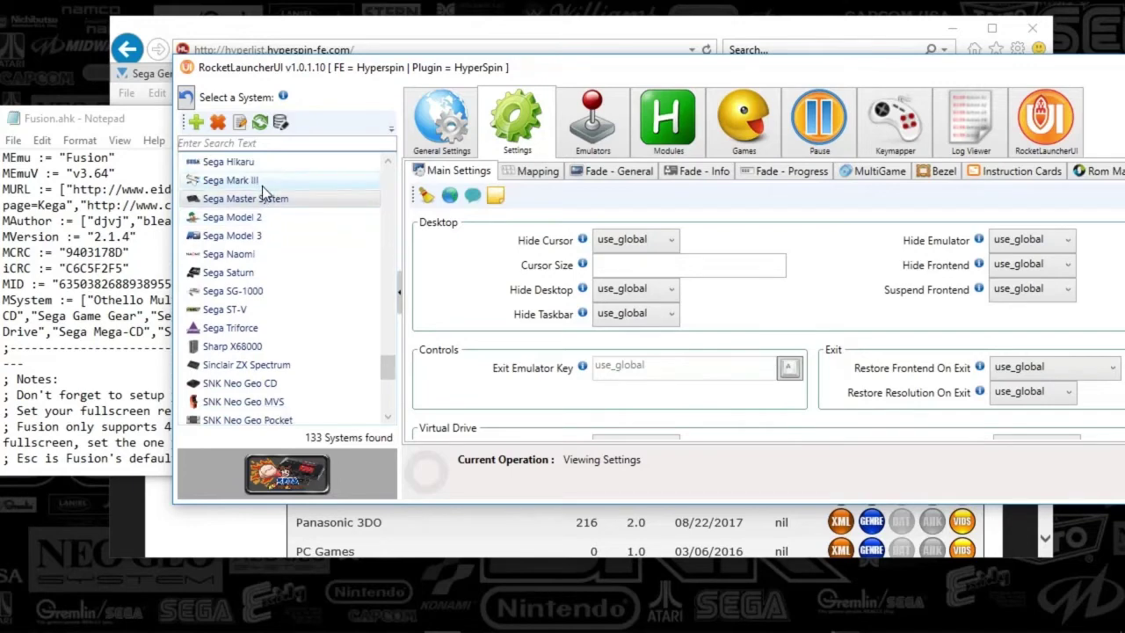
pyautogui.scroll(3, 351, 211)
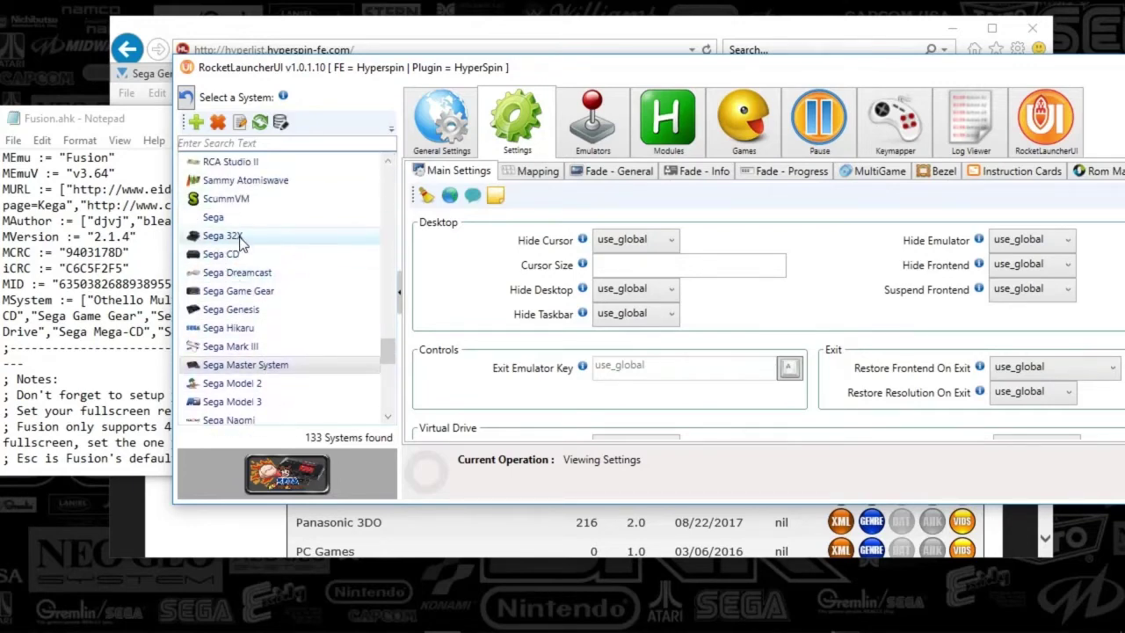
# - Review Sega 32X's main, general Fade and Bezel settings, along with its ROM path and default emulator
pyautogui.click(237, 235)
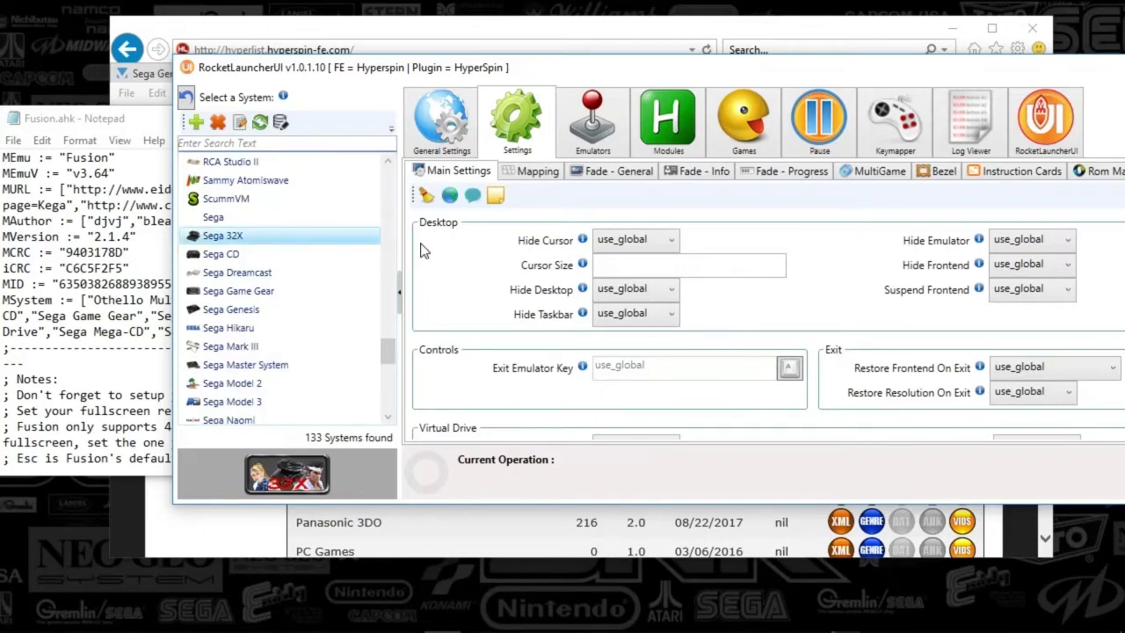
pyautogui.scroll(-10, 800, 341)
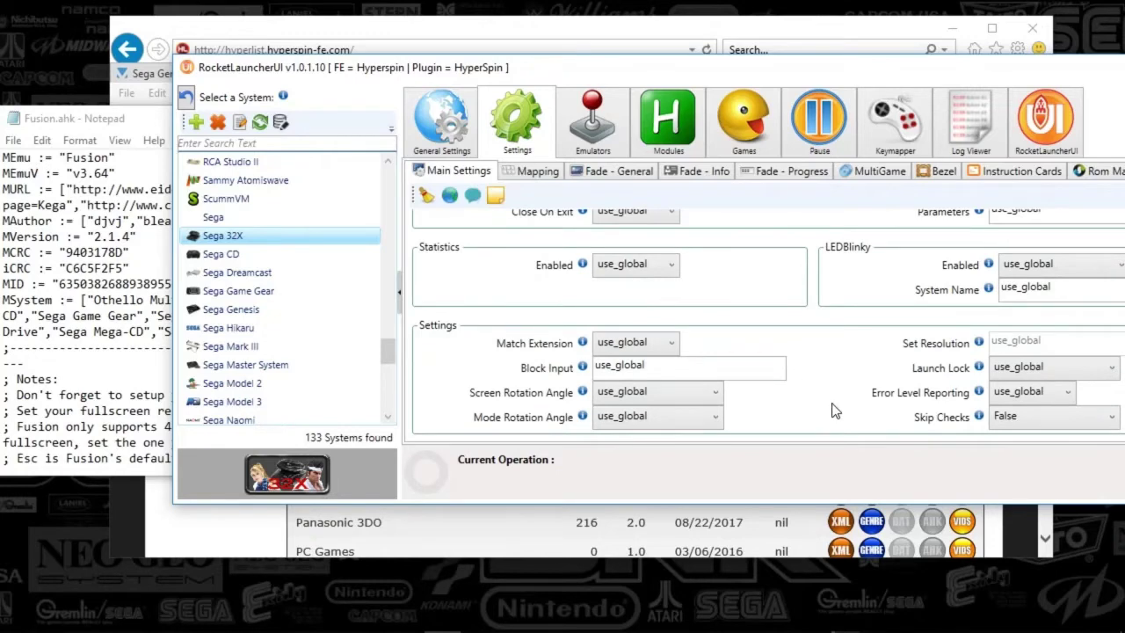
pyautogui.click(618, 174)
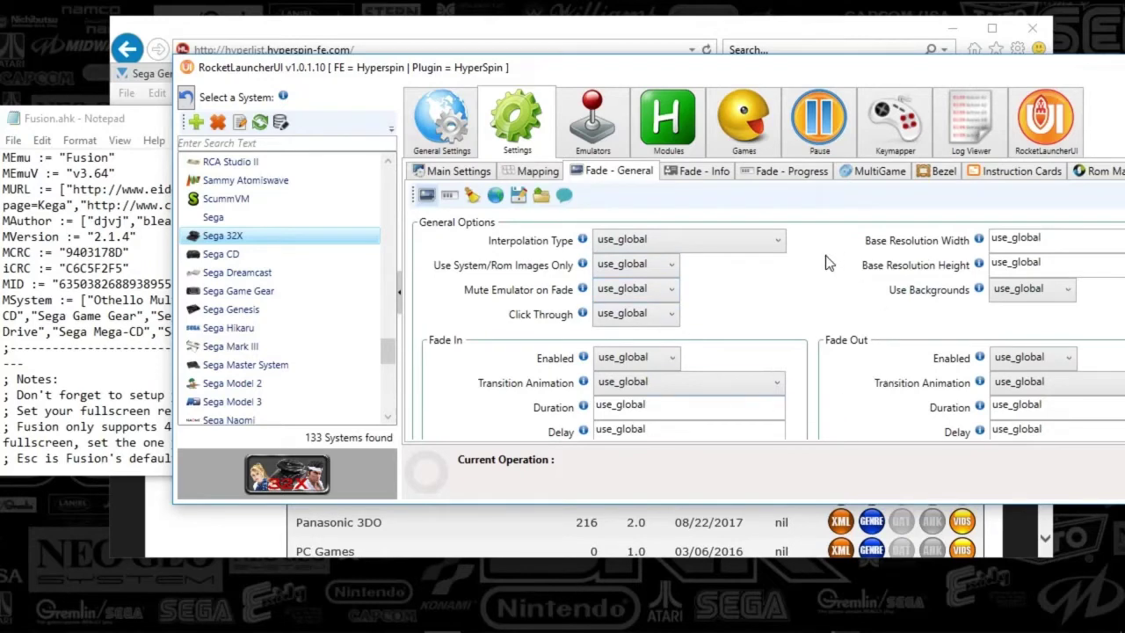
pyautogui.click(944, 172)
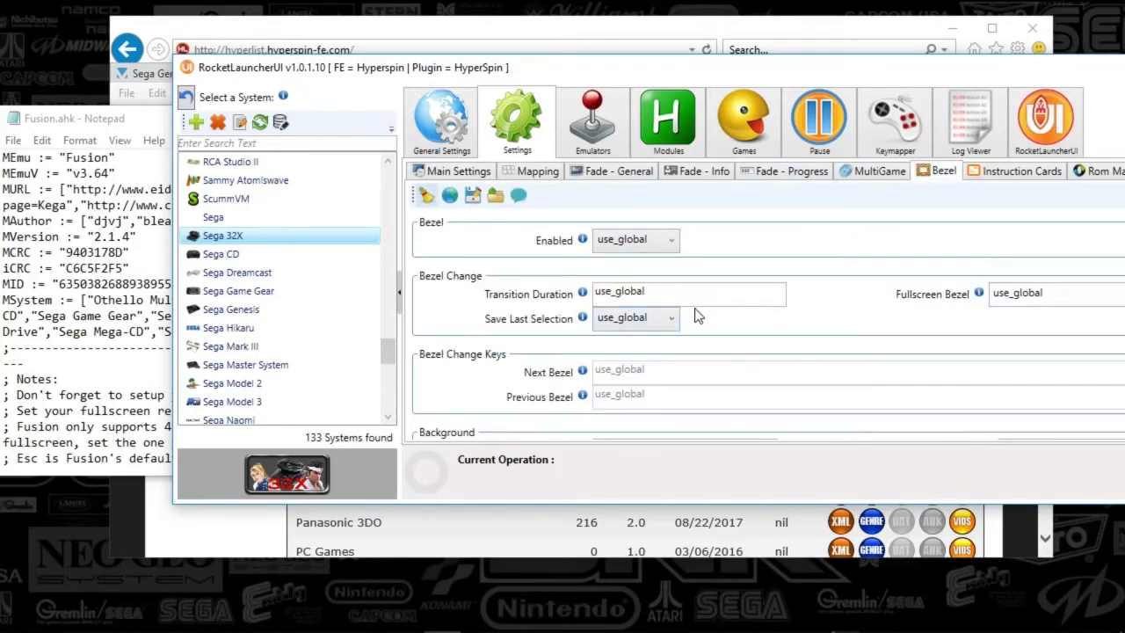
pyautogui.click(601, 148)
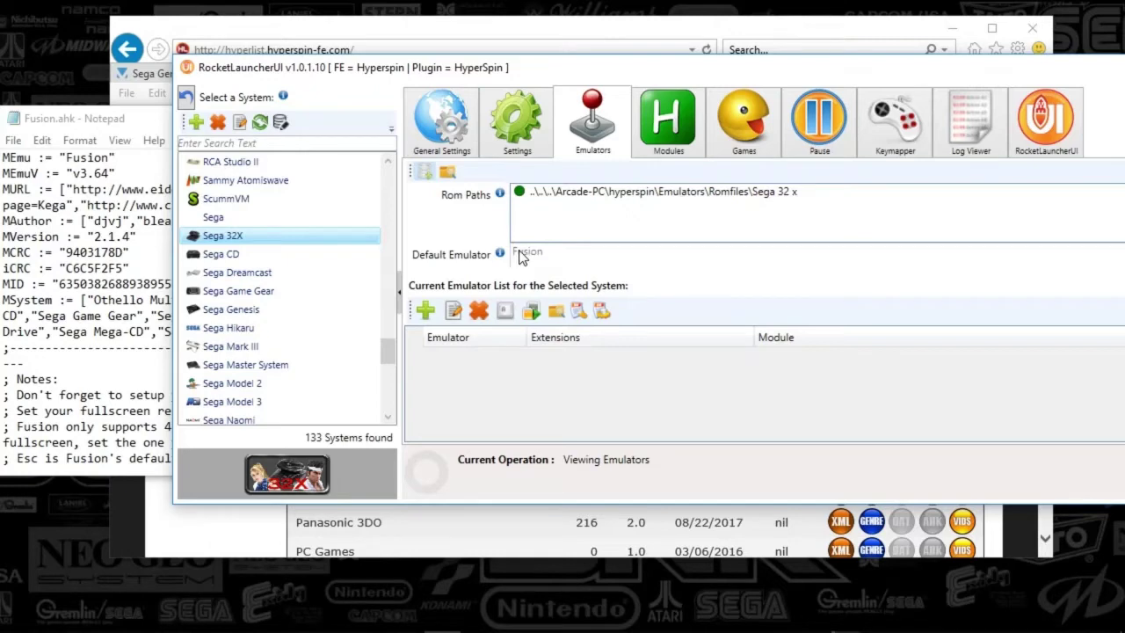
# - View Sega CD's emulator setup and examine its main settings, including the 7z options and Skip Checks
pyautogui.click(236, 253)
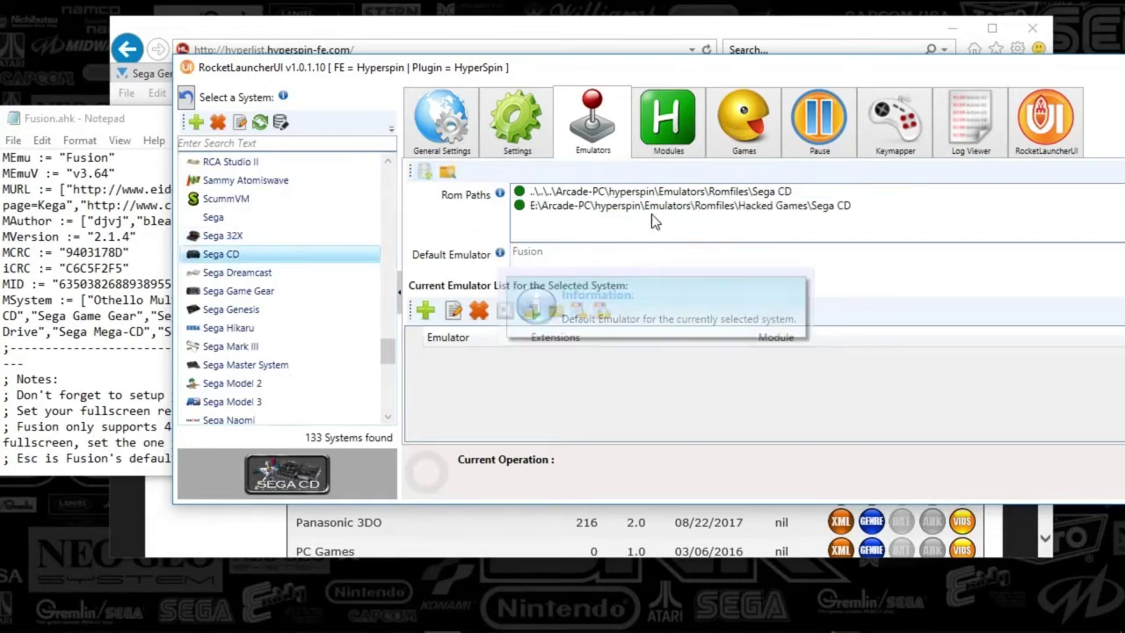
pyautogui.click(513, 132)
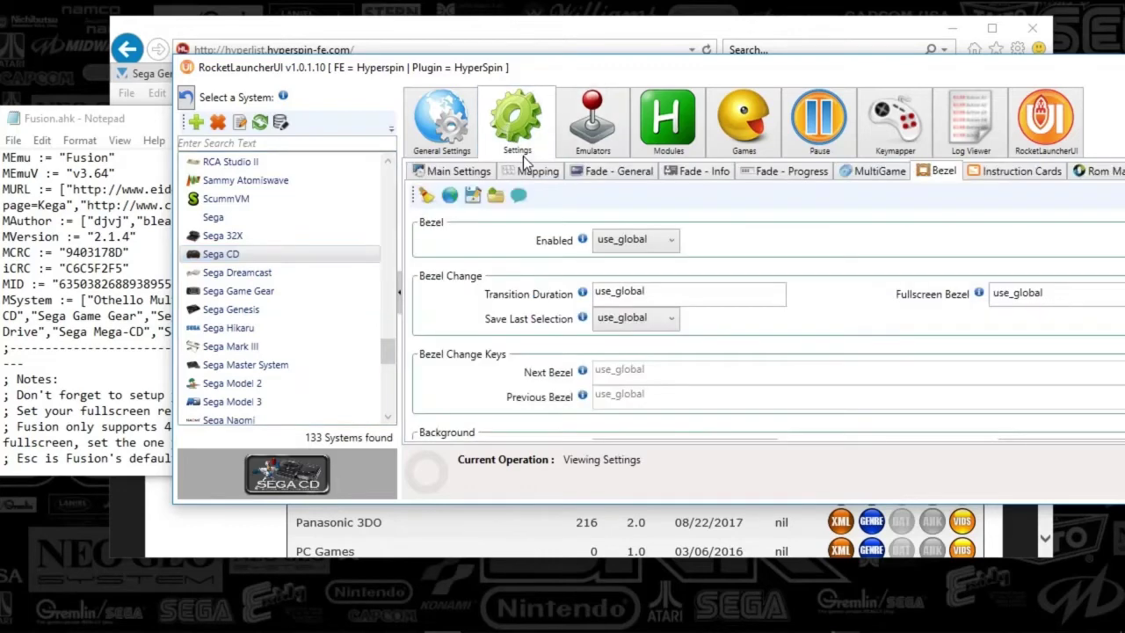
pyautogui.click(468, 173)
pyautogui.scroll(5, 613, 220)
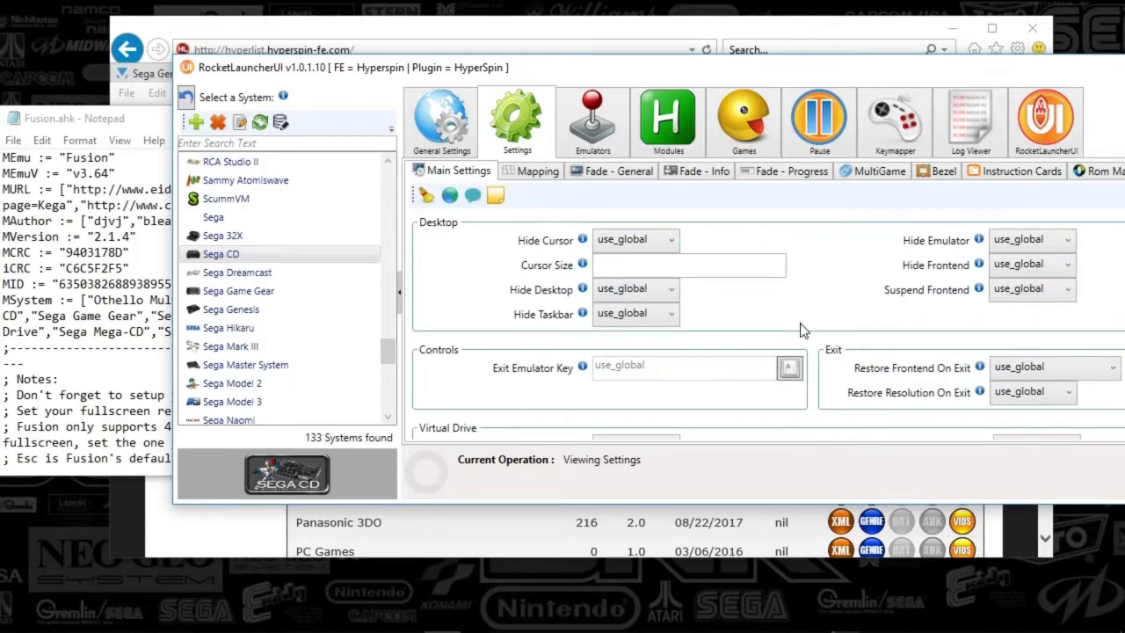
pyautogui.scroll(-1, 804, 330)
pyautogui.scroll(-1, 802, 330)
pyautogui.scroll(-1, 633, 351)
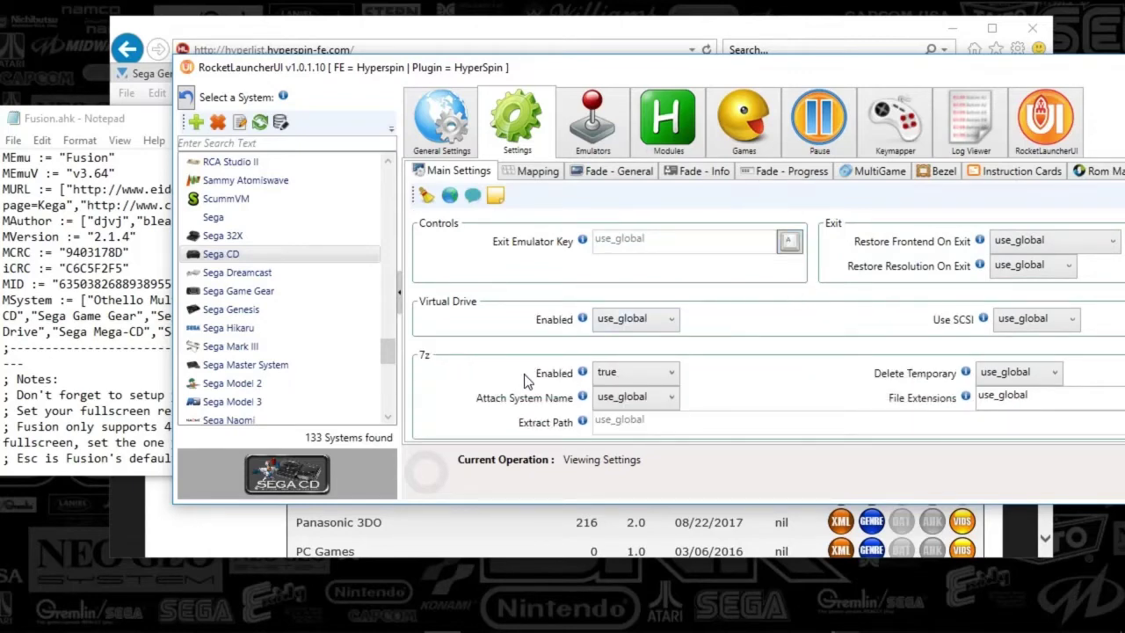
pyautogui.scroll(-5, 549, 380)
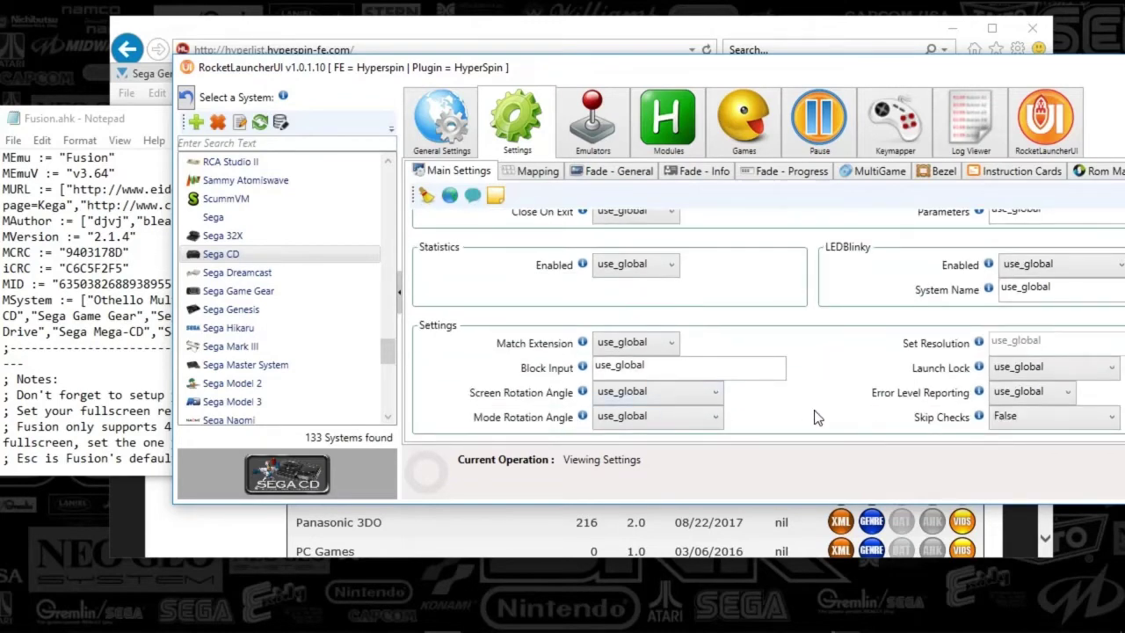
# - Check Sega CD's general Fade and Bezel options, and recheck its ROM paths and default emulator
pyautogui.click(636, 173)
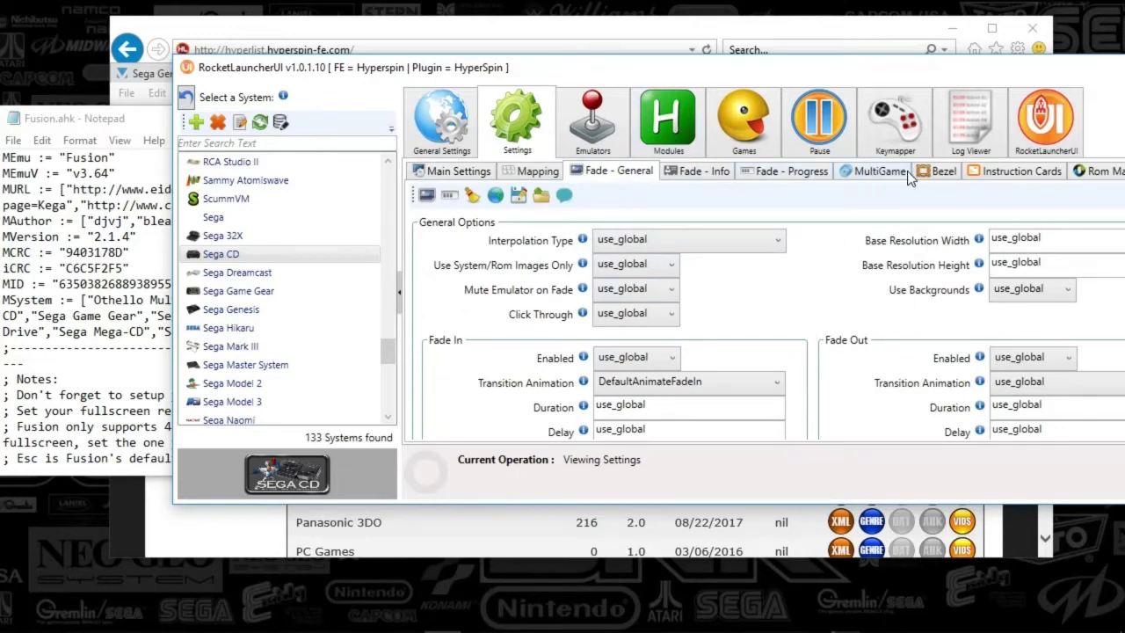
pyautogui.click(938, 172)
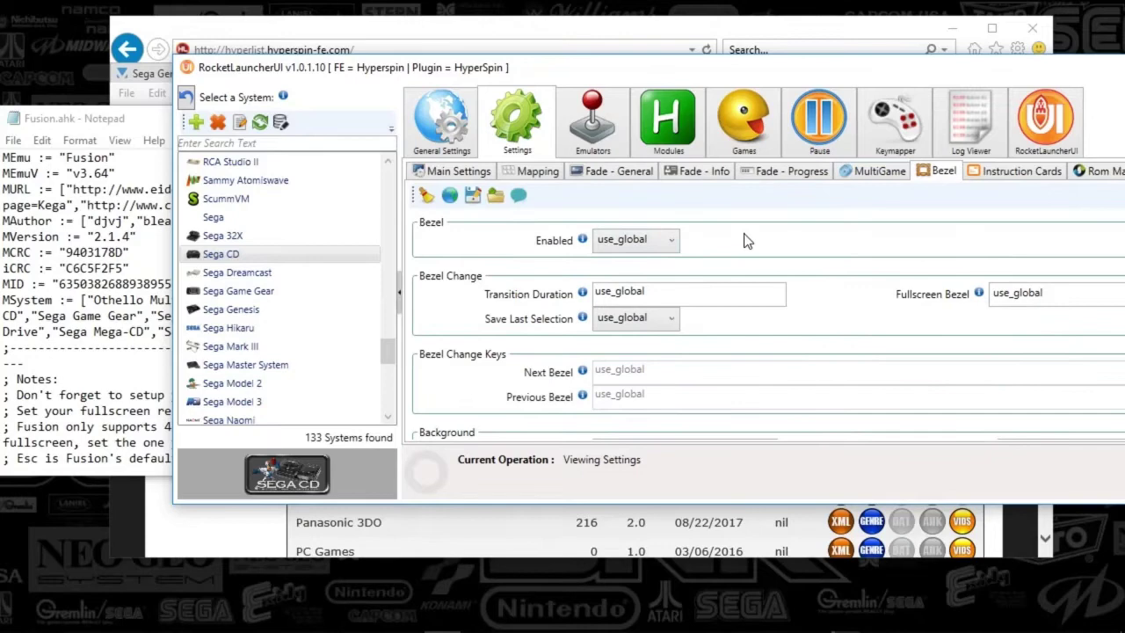
pyautogui.click(609, 145)
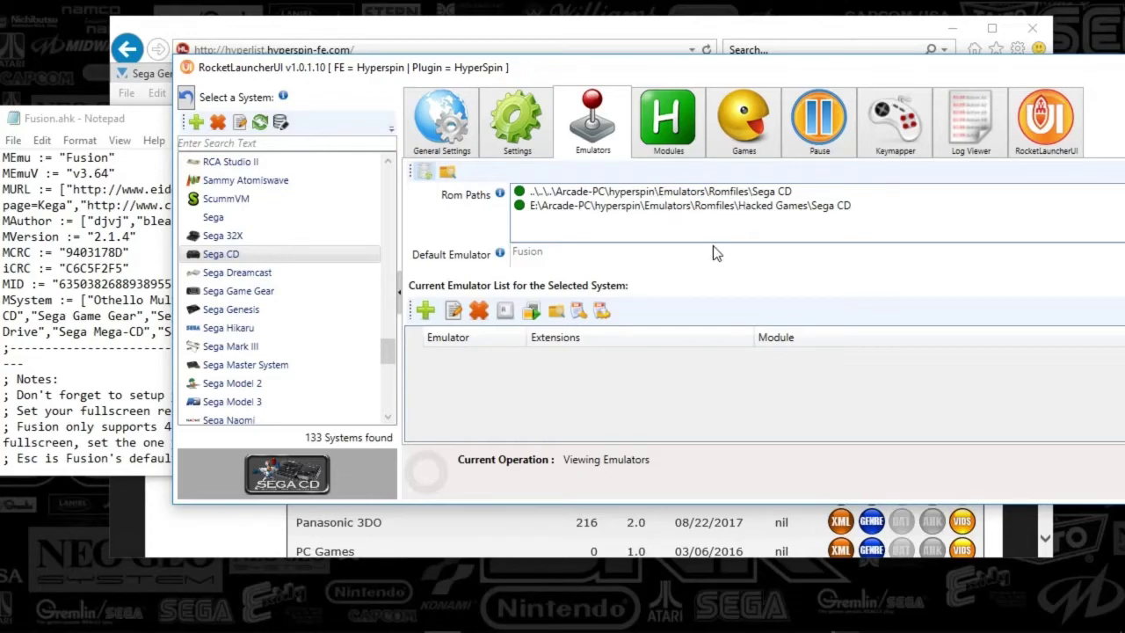
pyautogui.moveTo(698, 71); pyautogui.dragTo(666, 74)
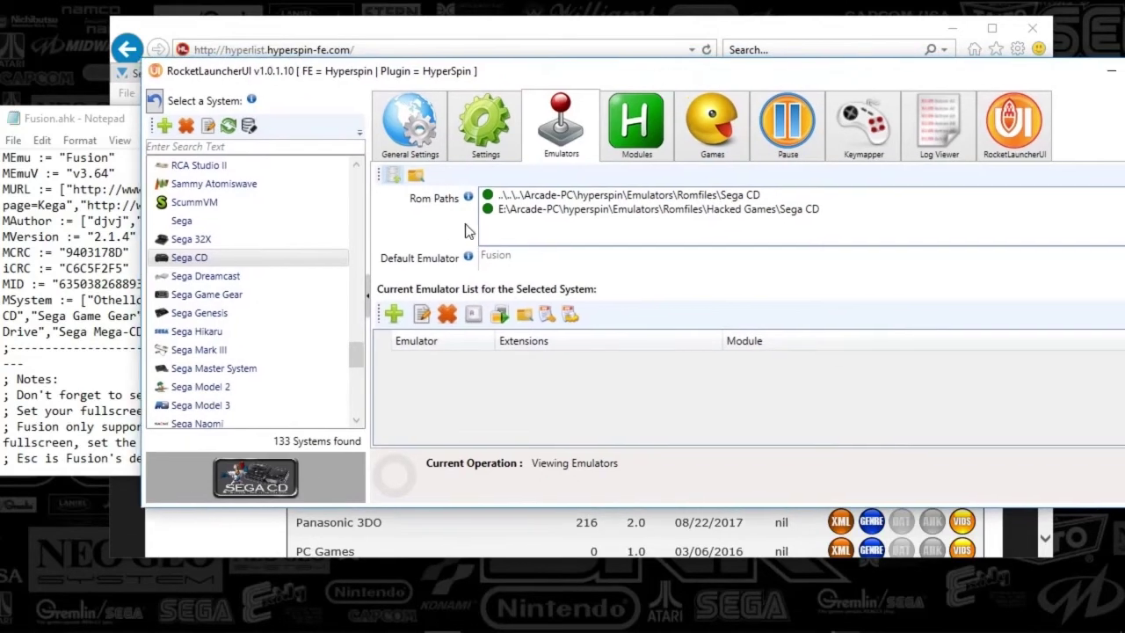
# - View Sega Game Gear's emulator setup and examine its main settings, including 7z and Skip Checks
pyautogui.click(211, 299)
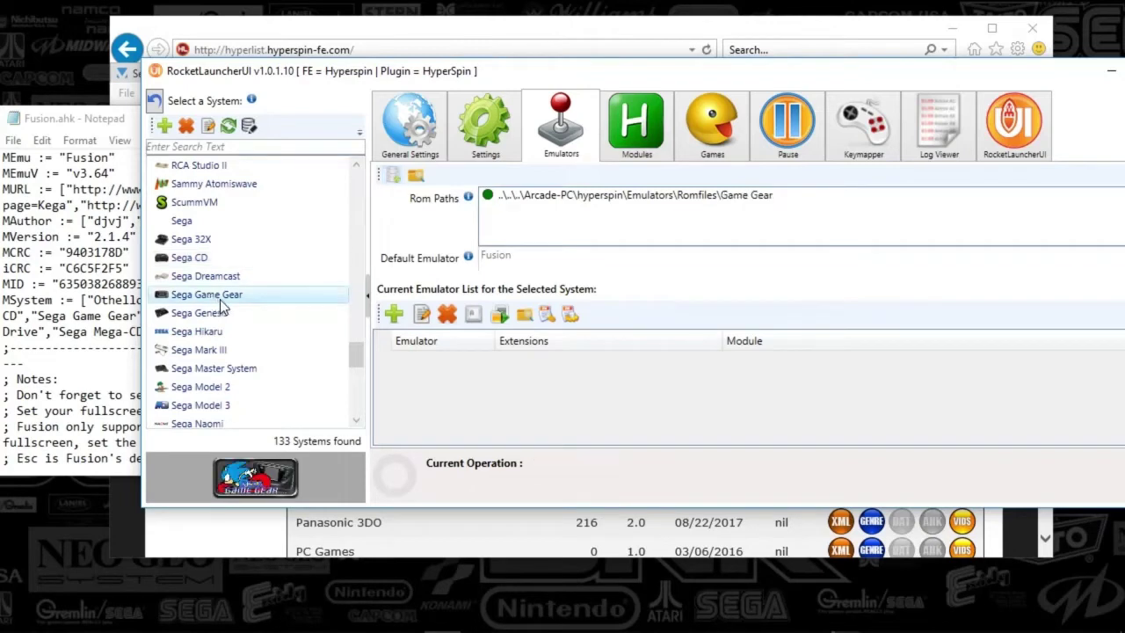
pyautogui.click(489, 145)
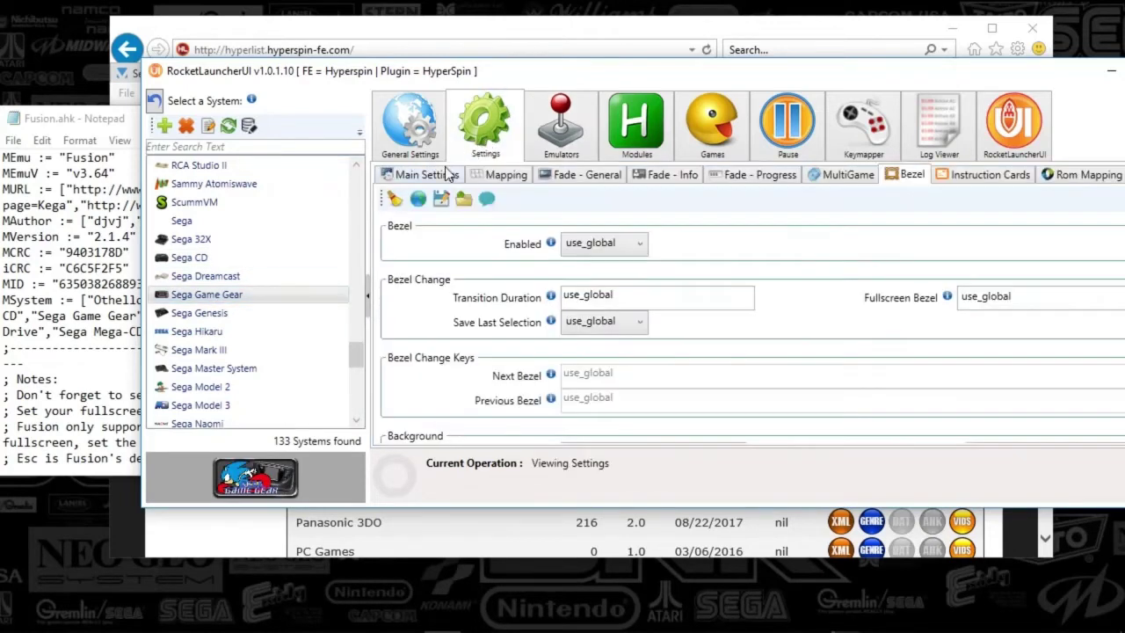
pyautogui.click(485, 140)
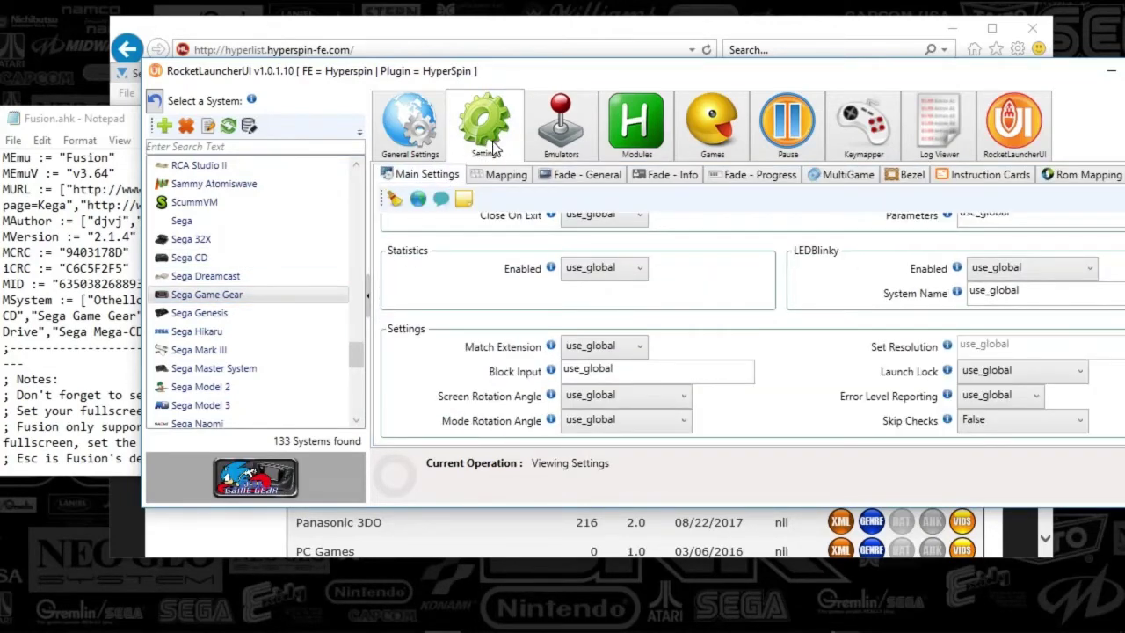
pyautogui.scroll(9, 511, 229)
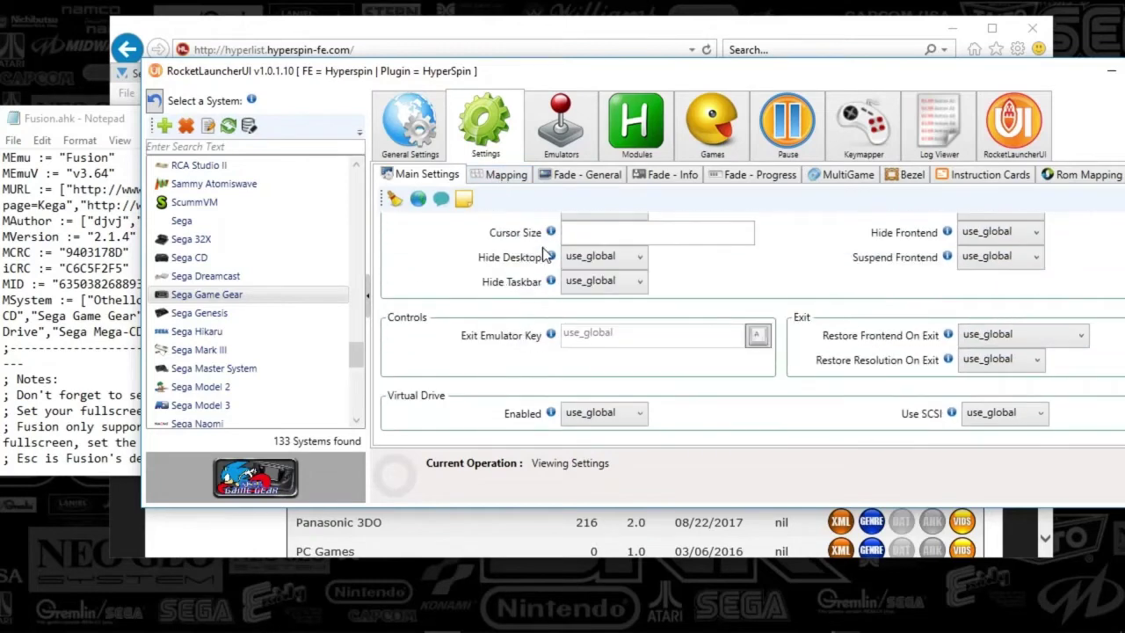
pyautogui.scroll(-4, 721, 313)
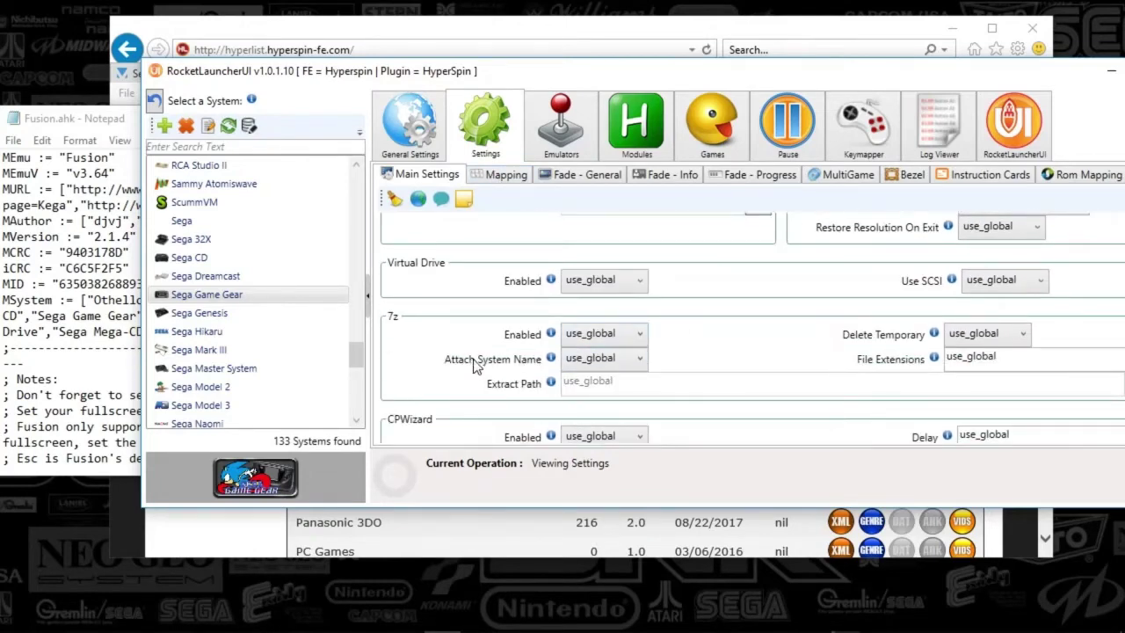
pyautogui.scroll(-3, 479, 362)
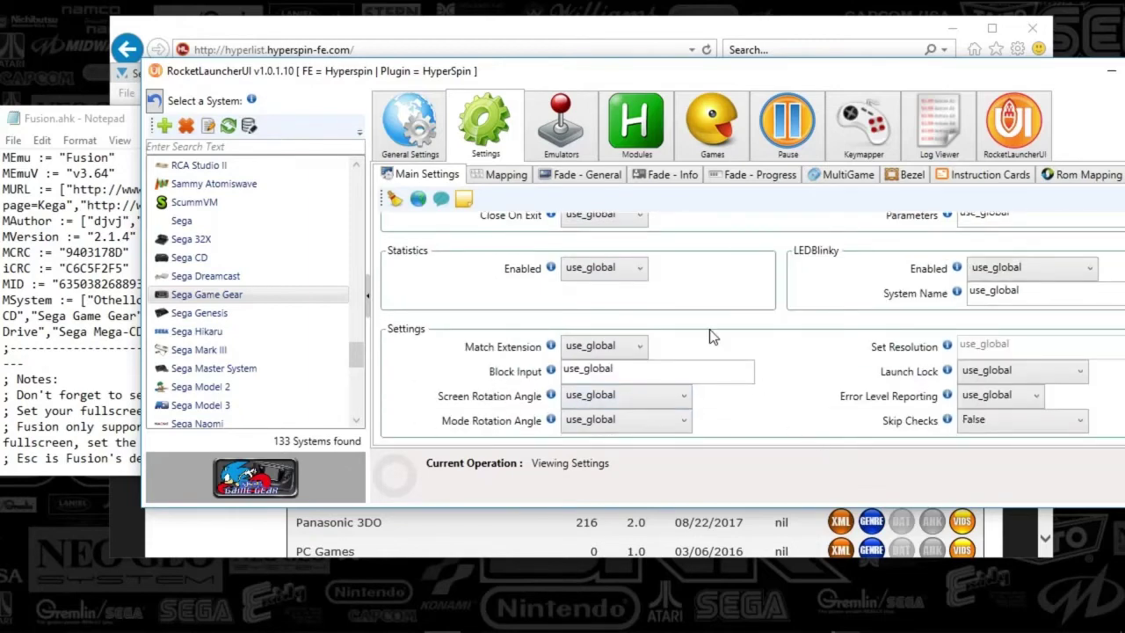
# - Check Sega Game Gear's general Fade and Bezel options, and recheck its ROM path and default emulator
pyautogui.click(585, 175)
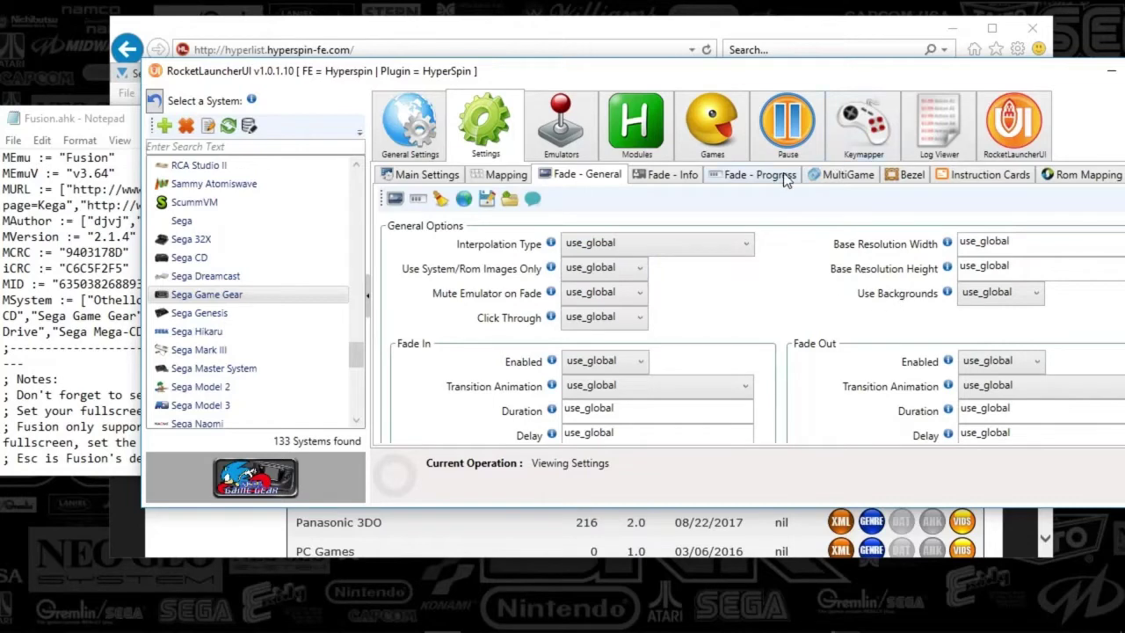
pyautogui.click(898, 178)
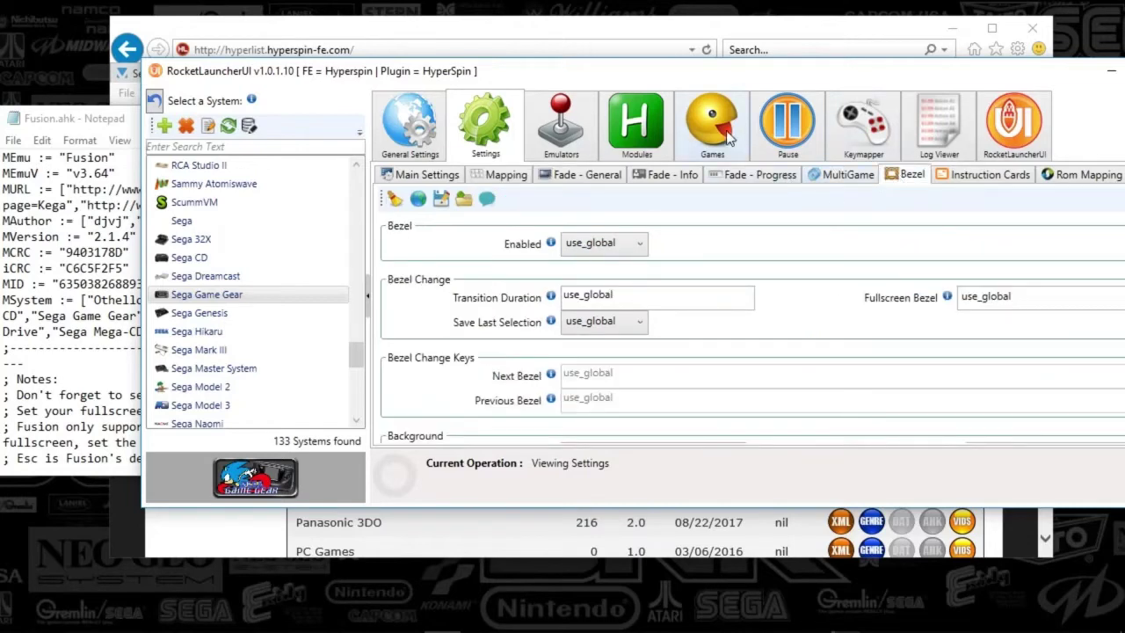
pyautogui.click(569, 132)
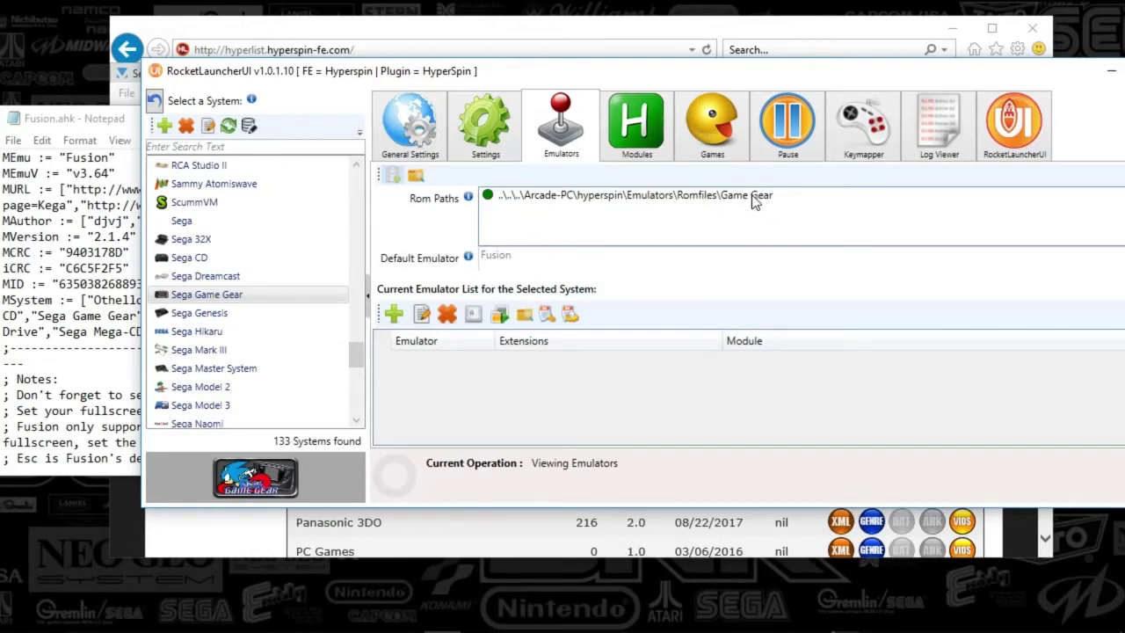
# - View Sega Genesis's ROM path and default emulator, and examine its main settings, including Hide Frontend and Skip Checks, and general Fade options
pyautogui.click(242, 313)
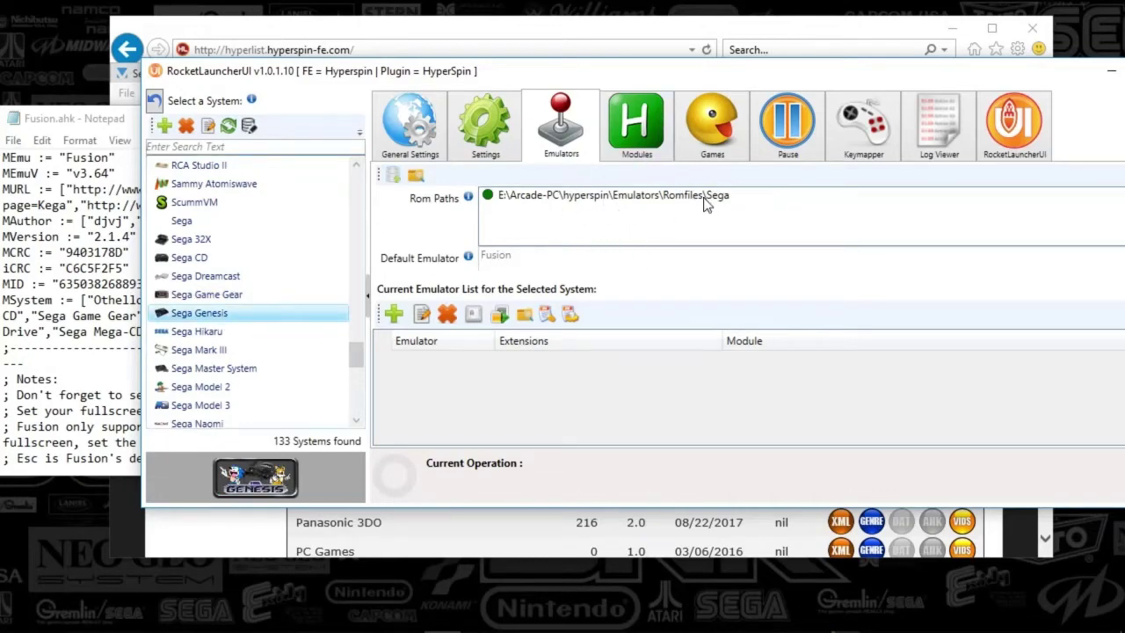
pyautogui.click(486, 132)
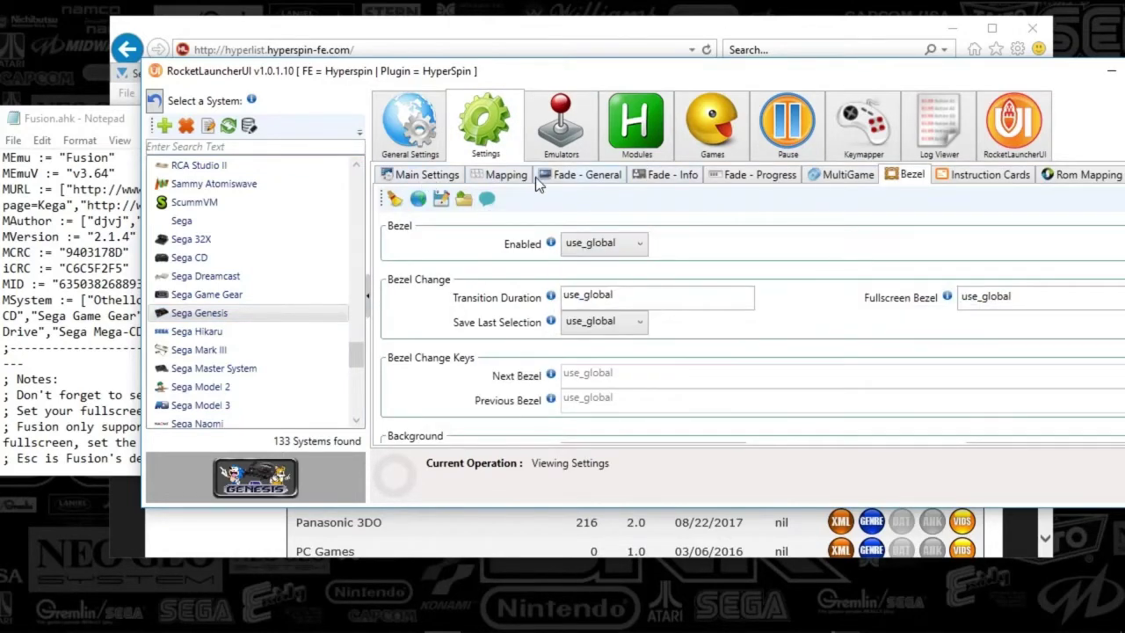
pyautogui.click(443, 176)
pyautogui.scroll(5, 716, 289)
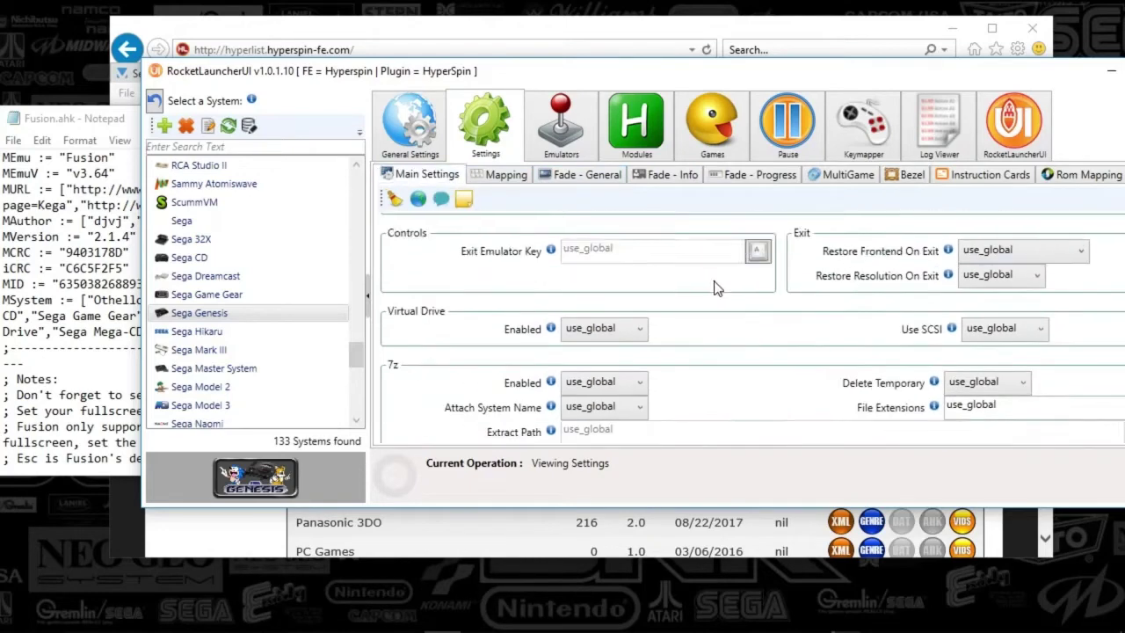
pyautogui.scroll(2, 716, 288)
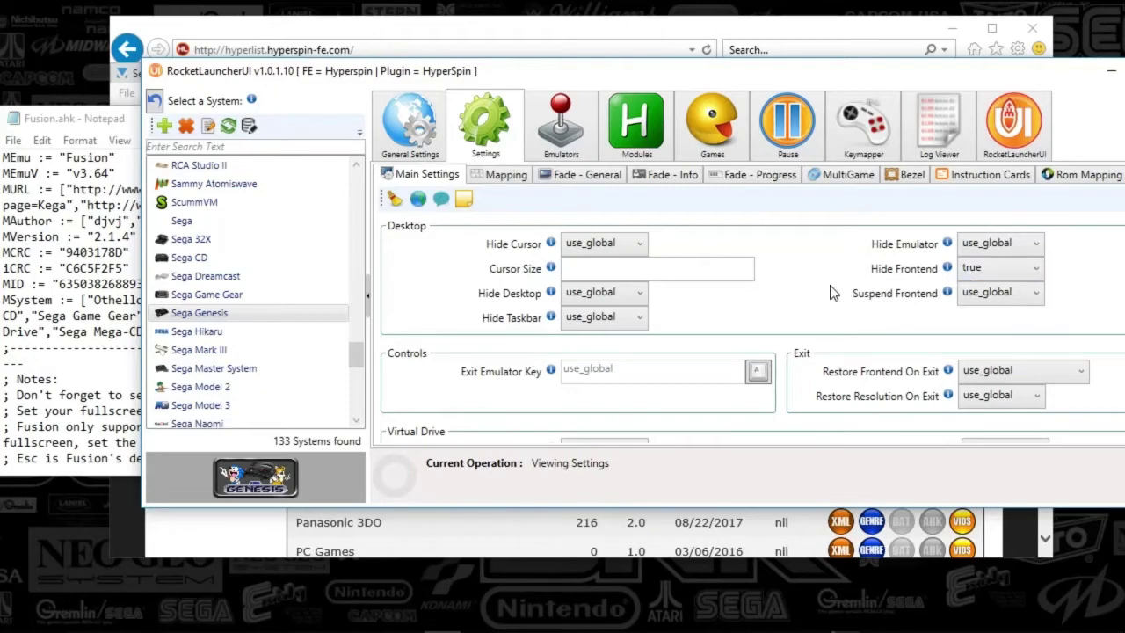
pyautogui.scroll(-1, 800, 297)
pyautogui.scroll(-6, 799, 293)
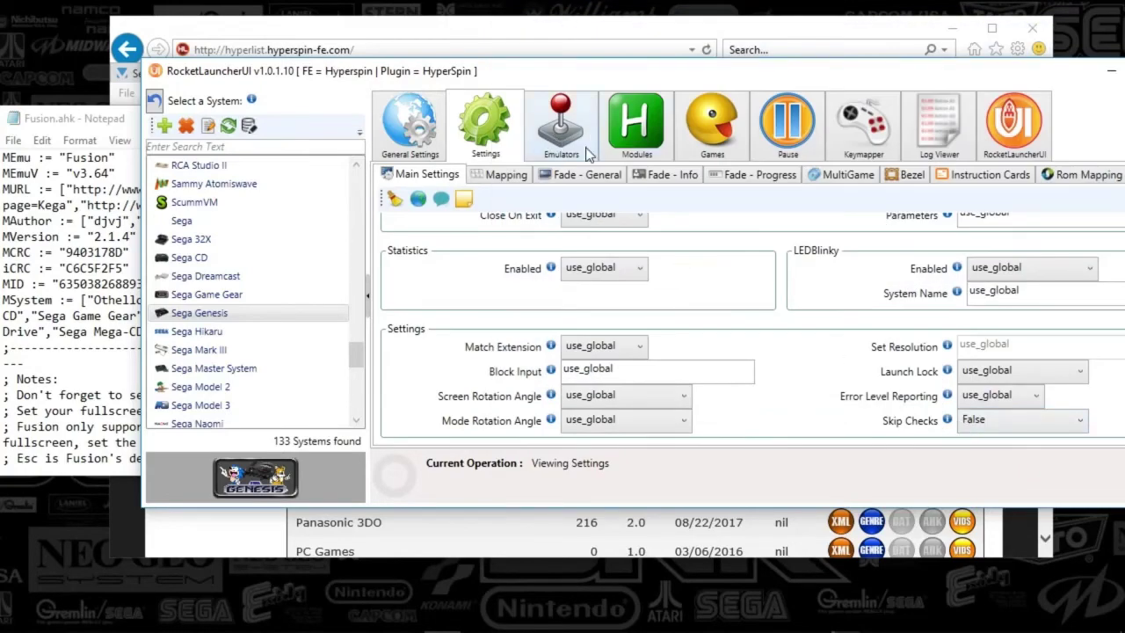
pyautogui.click(618, 179)
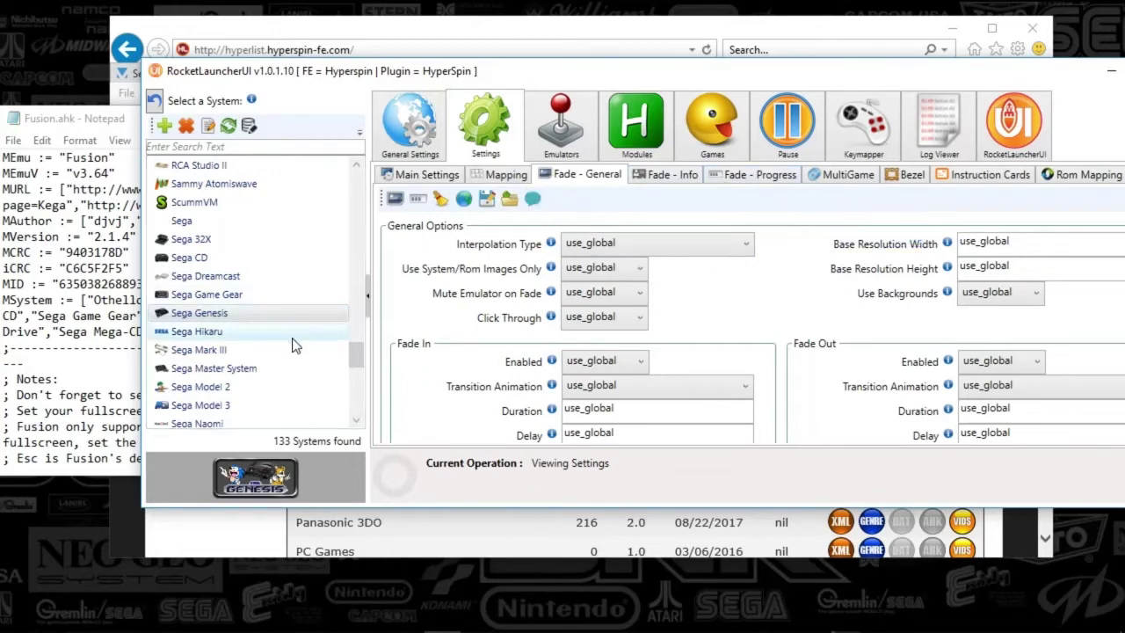
# - Select Sega Master System and examine its main settings, from the Desktop options to Skip Checks
pyautogui.click(255, 370)
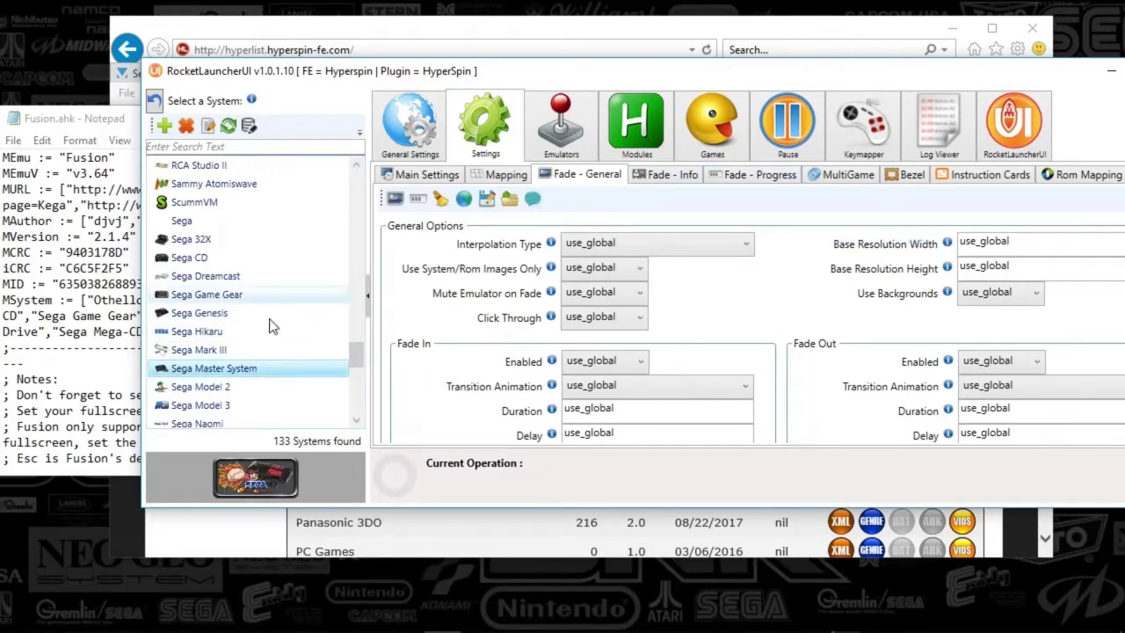
pyautogui.moveTo(364, 361); pyautogui.dragTo(364, 373)
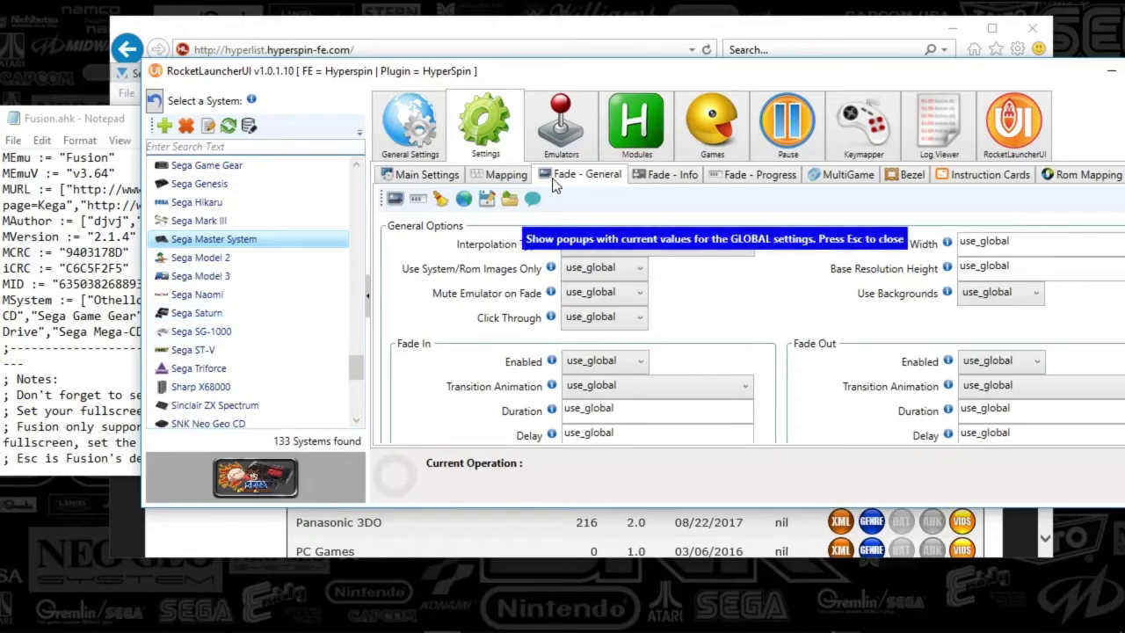
pyautogui.click(424, 175)
pyautogui.scroll(5, 639, 298)
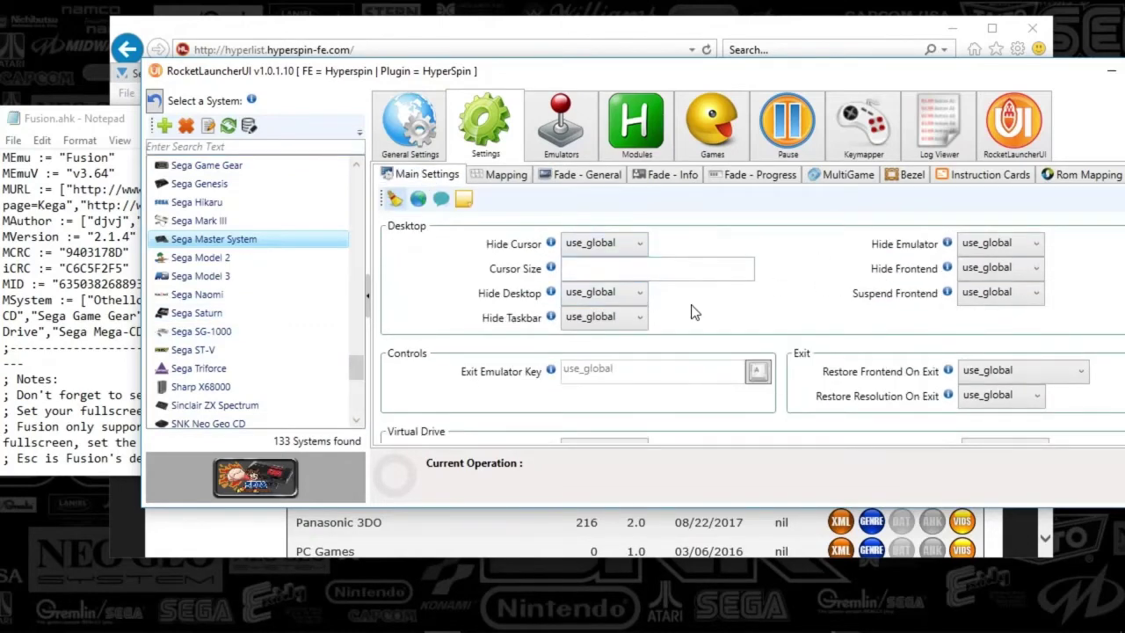
pyautogui.scroll(-10, 884, 330)
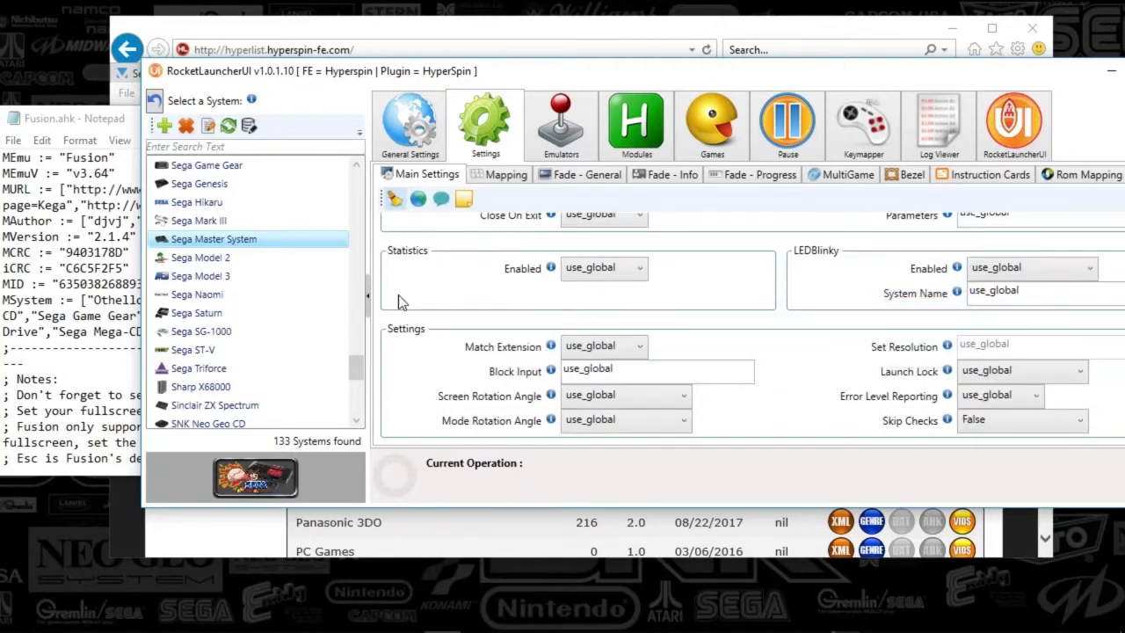
# - Check Sega Master System's general Fade and Bezel options, and view its ROM path and default emulator
pyautogui.click(597, 175)
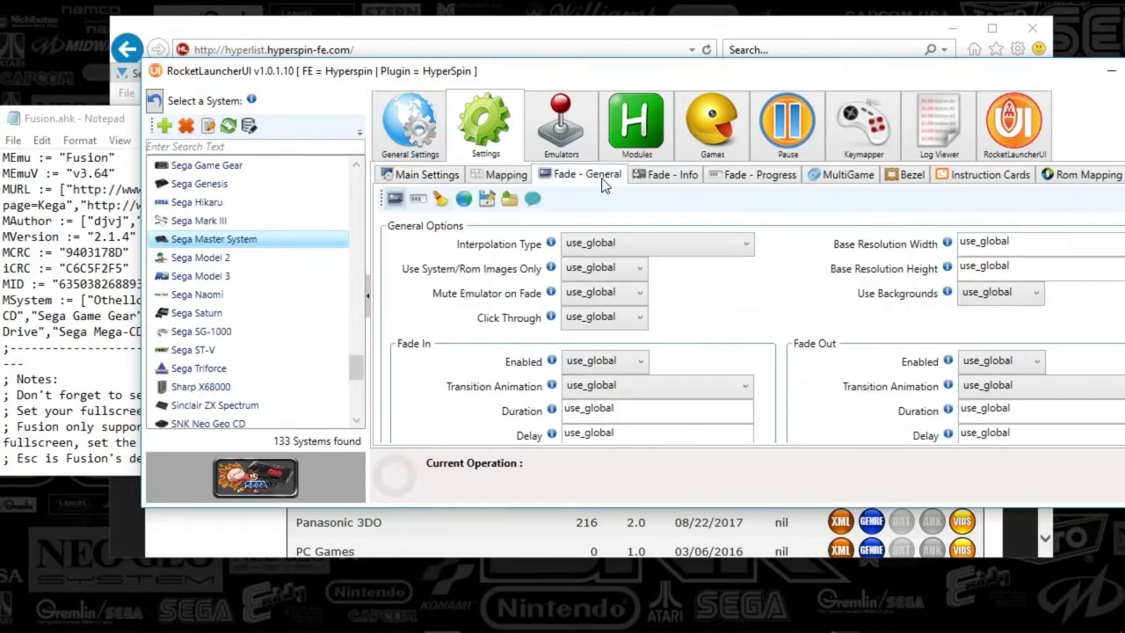
pyautogui.click(837, 178)
pyautogui.click(914, 176)
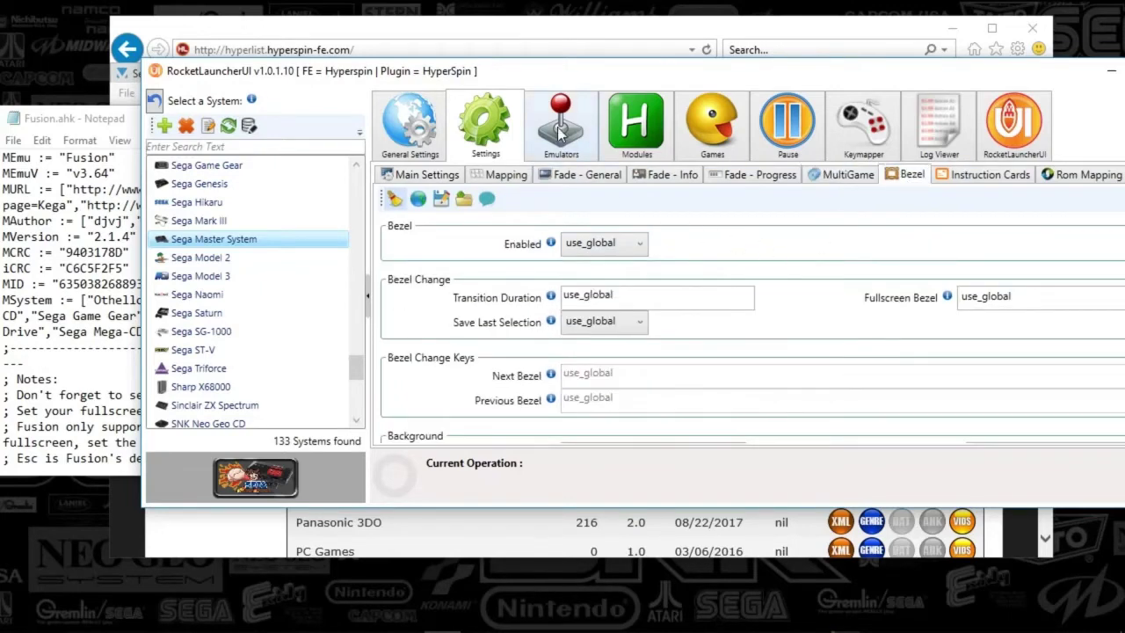
pyautogui.click(559, 127)
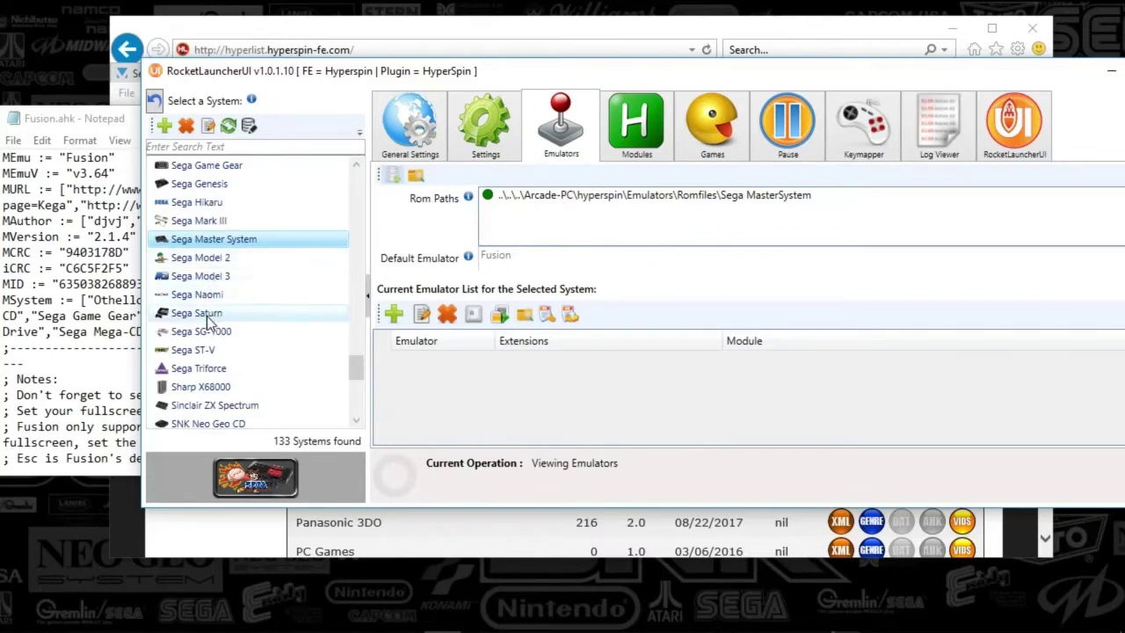
# - View Sega SG-1000's ROM path, default emulator and emulator list, and check its Bezel settings
pyautogui.click(223, 336)
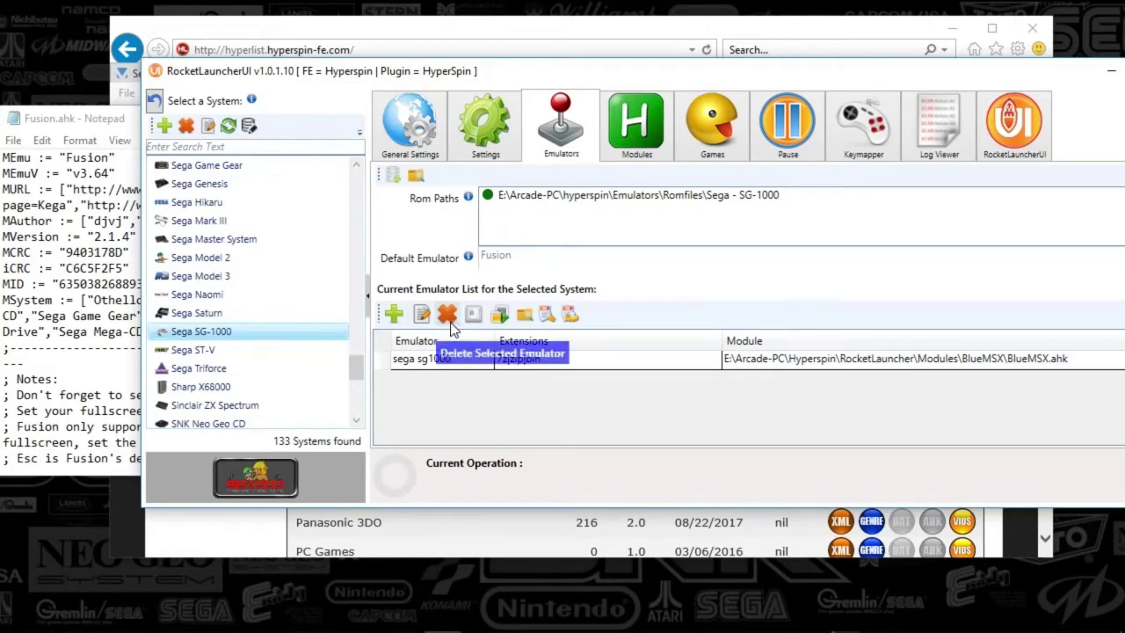
pyautogui.click(488, 151)
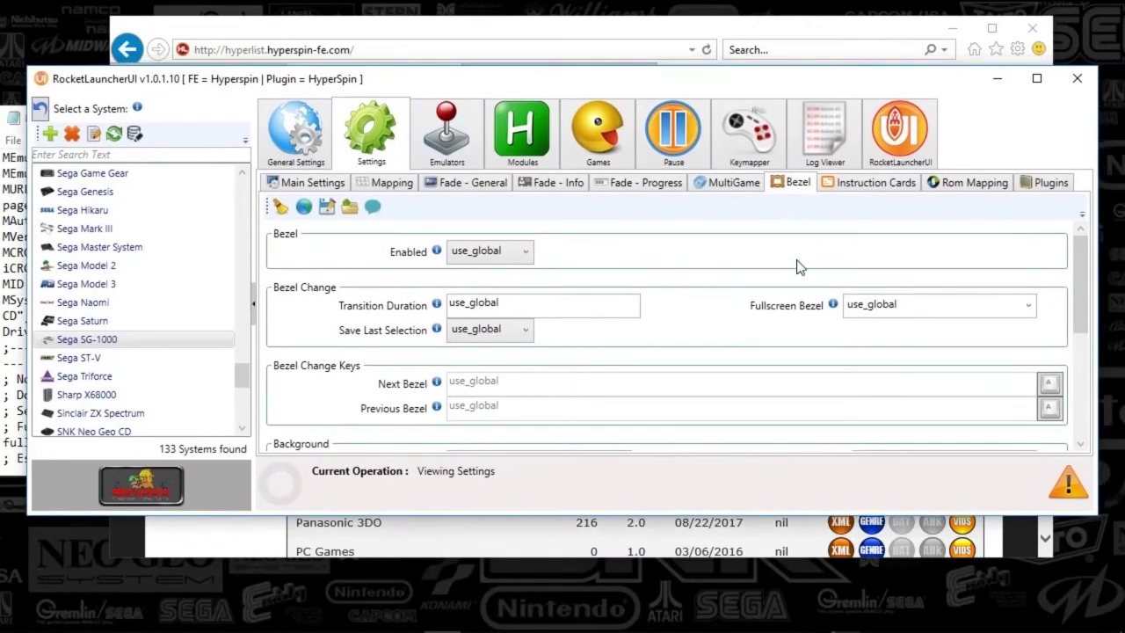
pyautogui.click(998, 85)
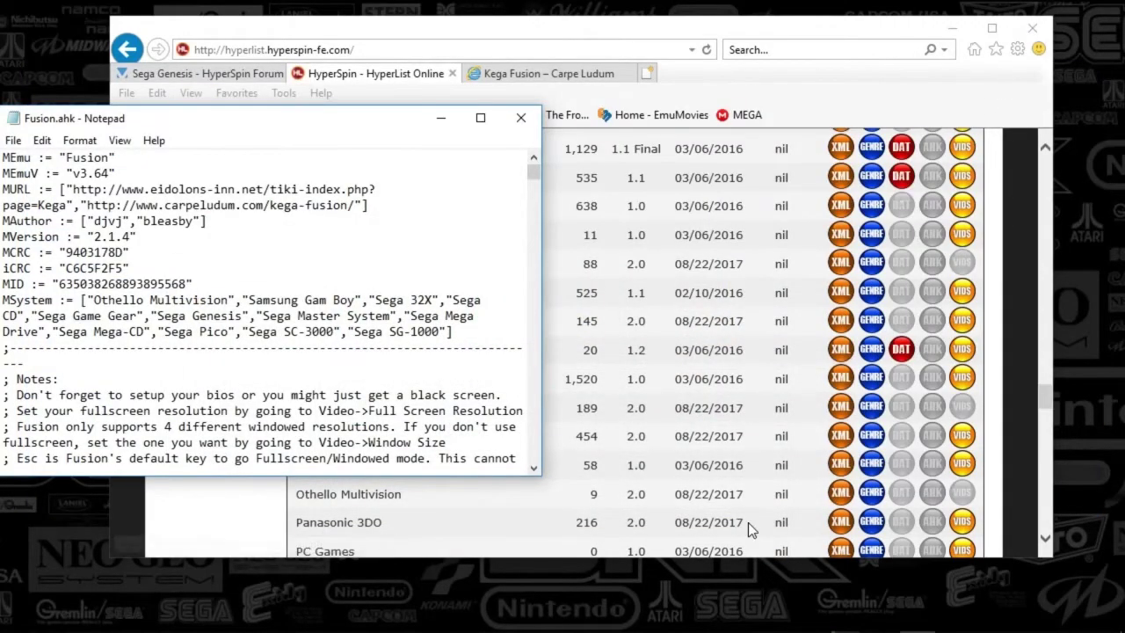
pyautogui.click(906, 617)
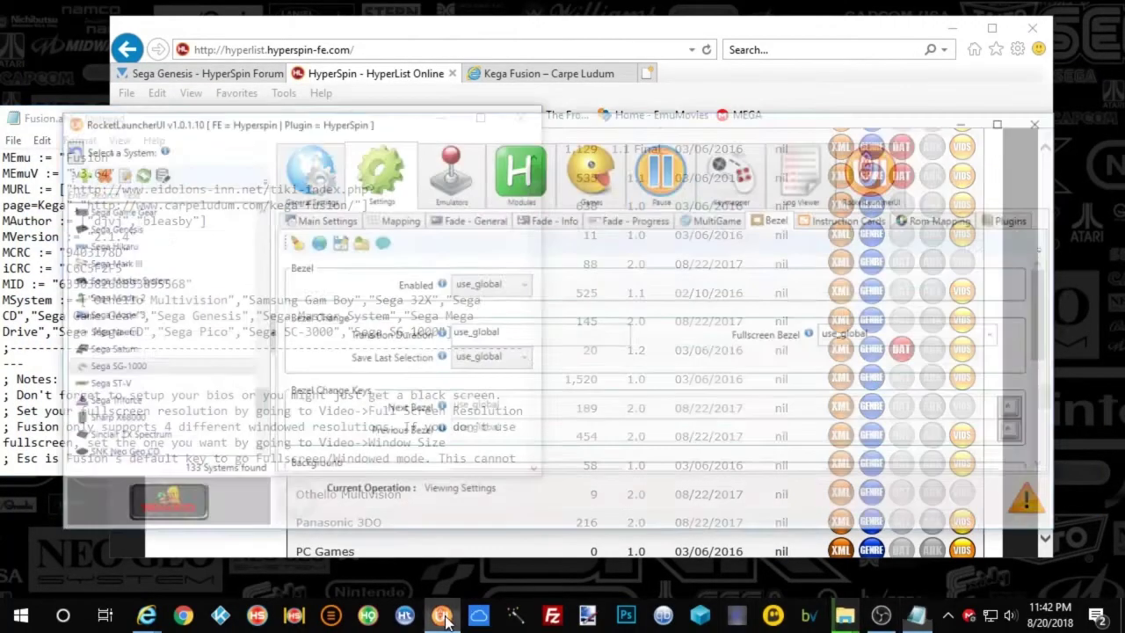
# - Read the notes of the Fusion.ahk module installed for Sega SG-1000, including the Sega CD and Sega Pico sections
pyautogui.click(547, 139)
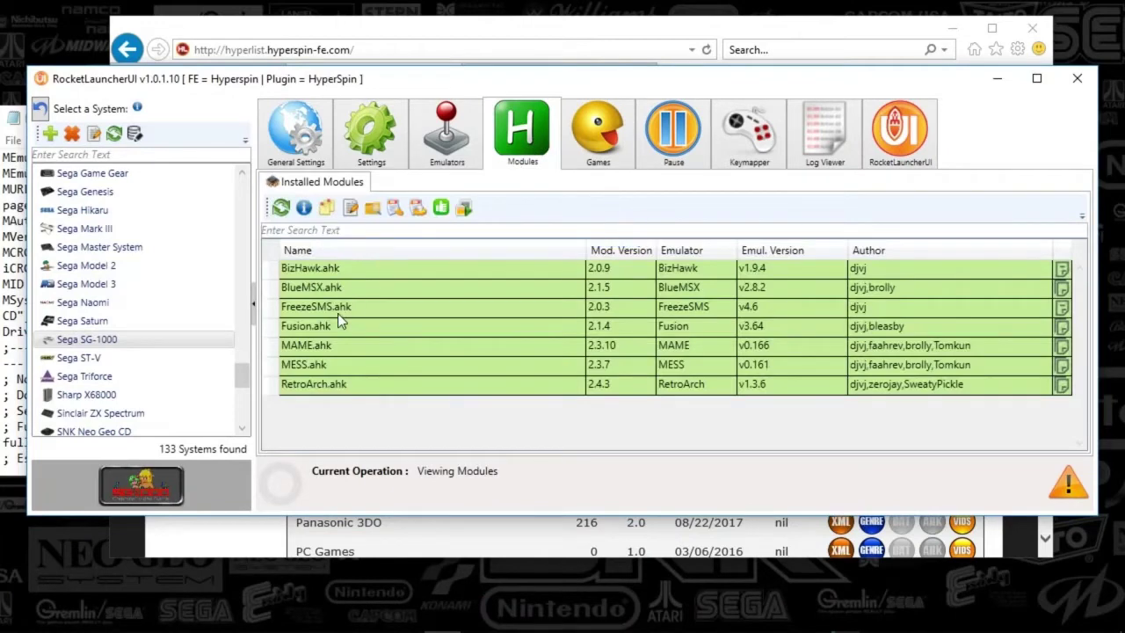
pyautogui.click(318, 326)
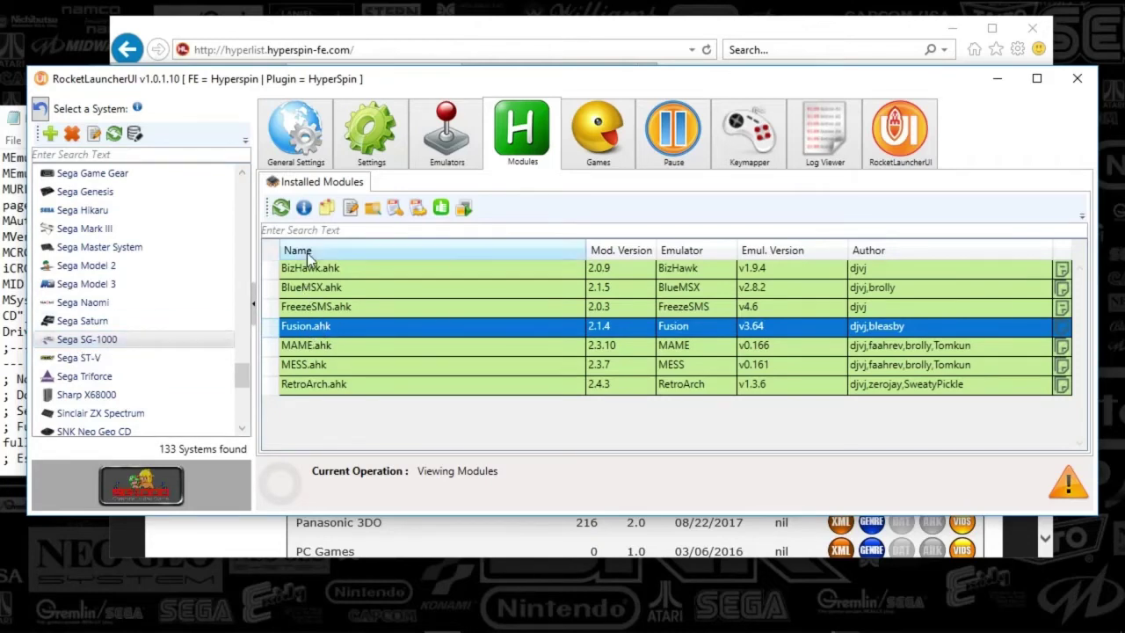
pyautogui.click(325, 212)
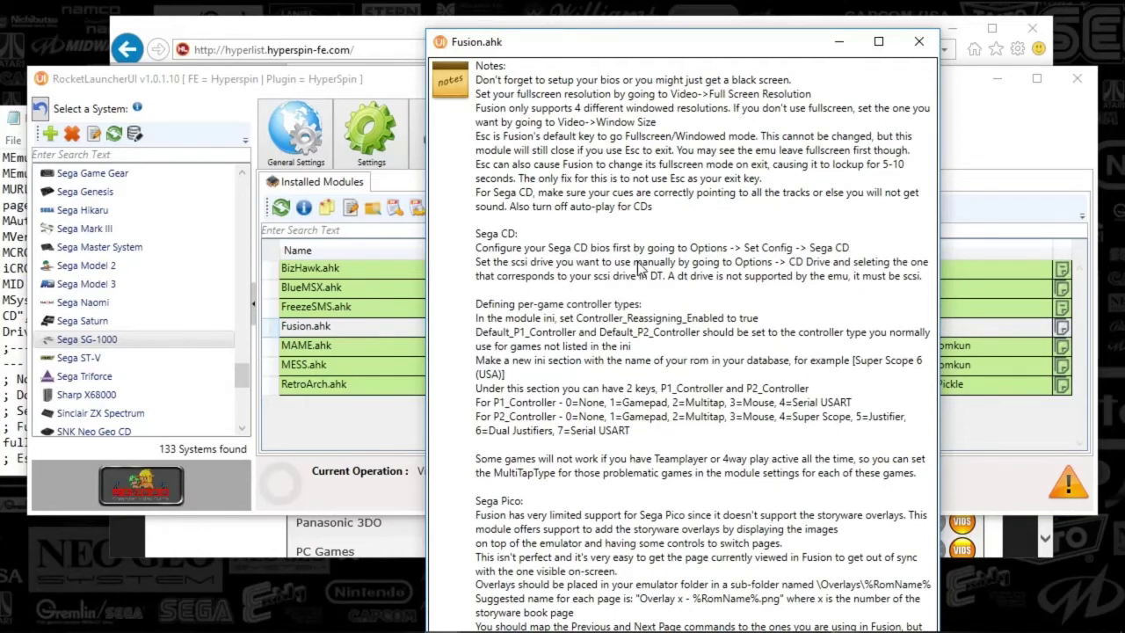
pyautogui.scroll(-6, 639, 354)
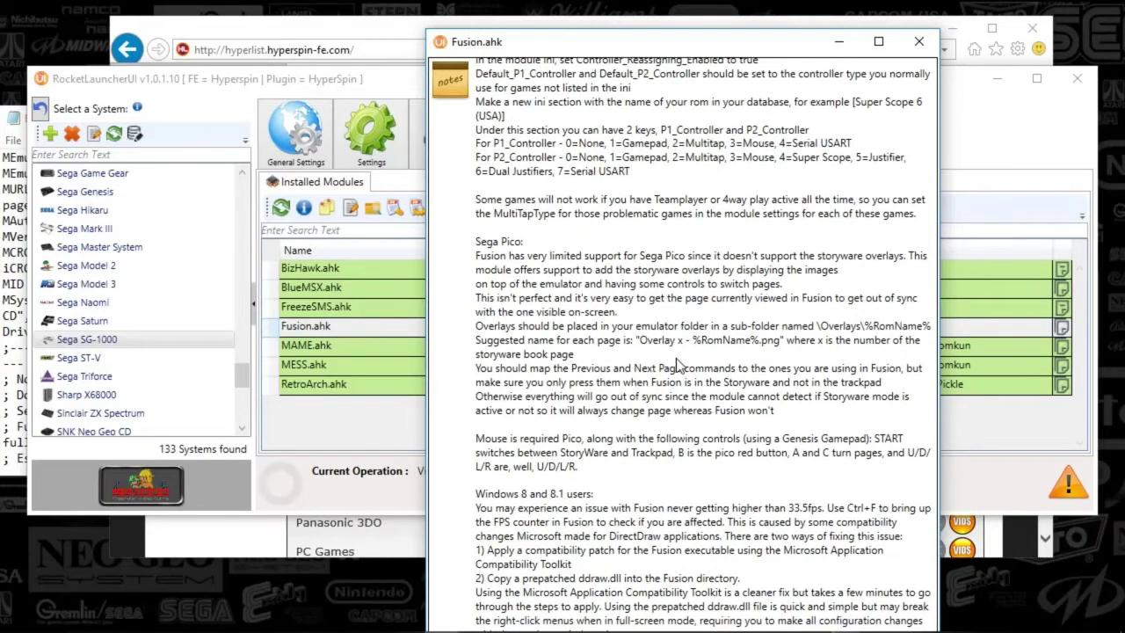
pyautogui.scroll(6, 684, 358)
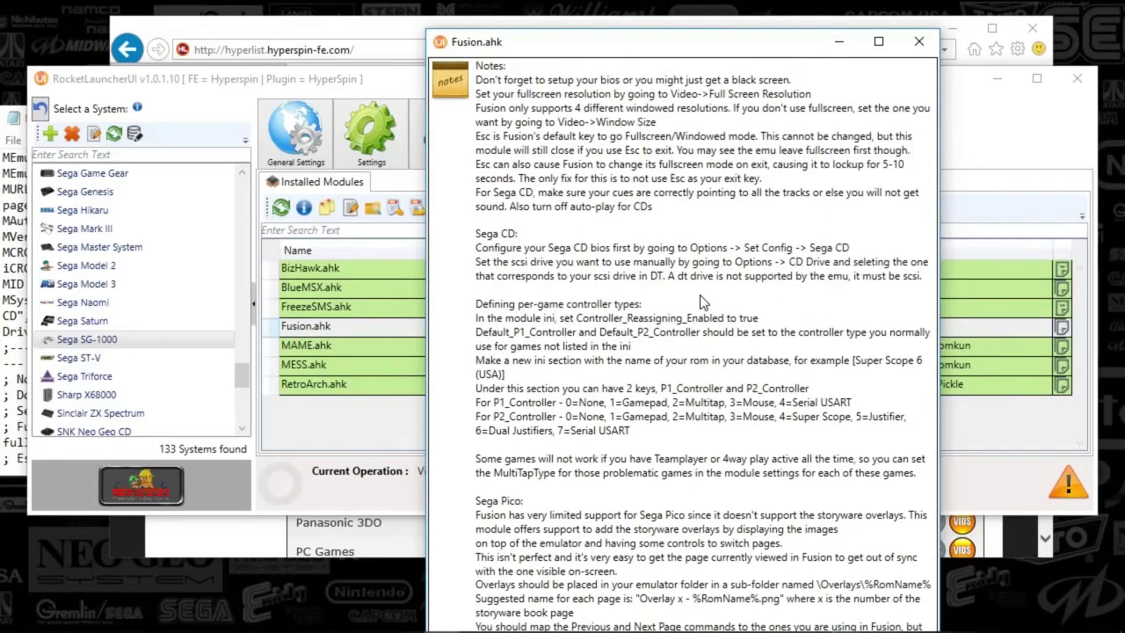
pyautogui.click(919, 41)
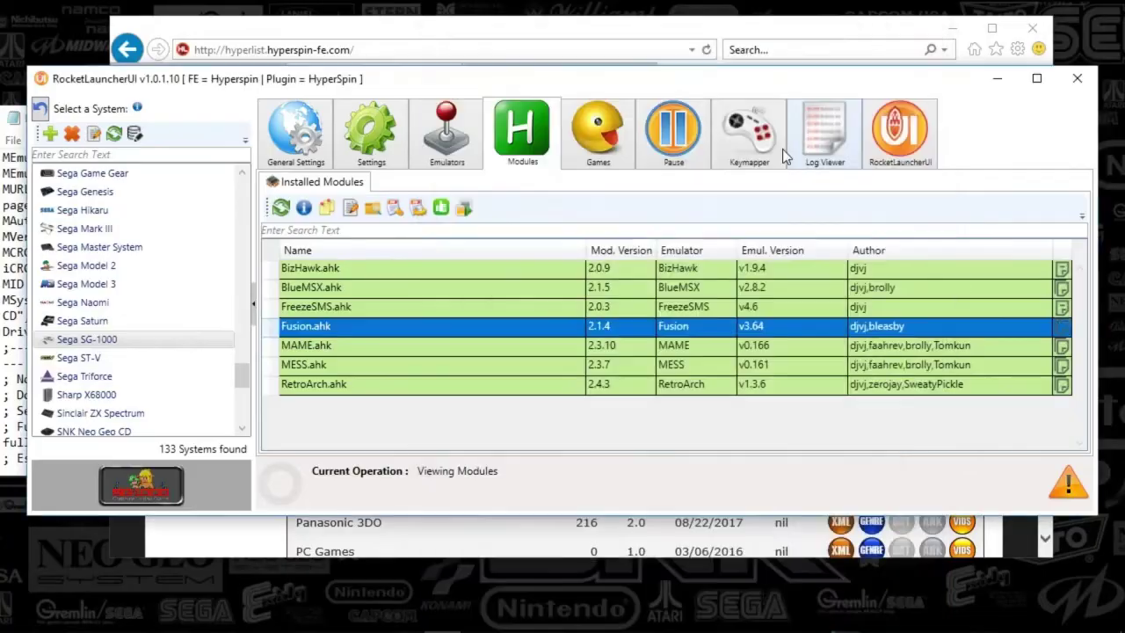
# - Launch the Fusion emulator from its module and examine the available file, video, sound and general options
pyautogui.click(464, 211)
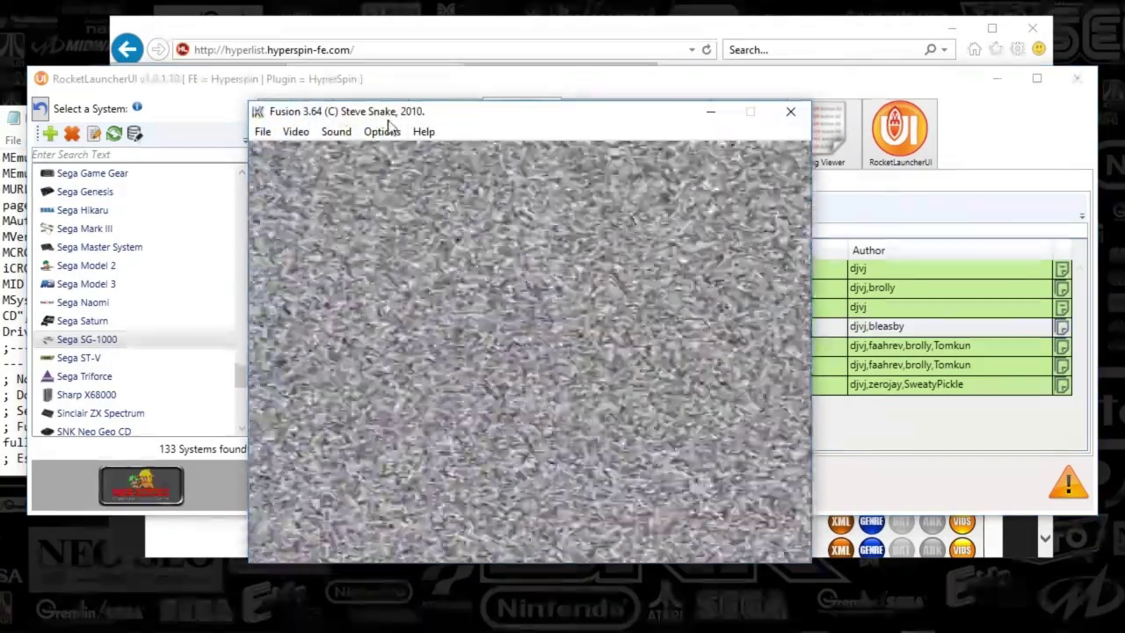
pyautogui.click(262, 132)
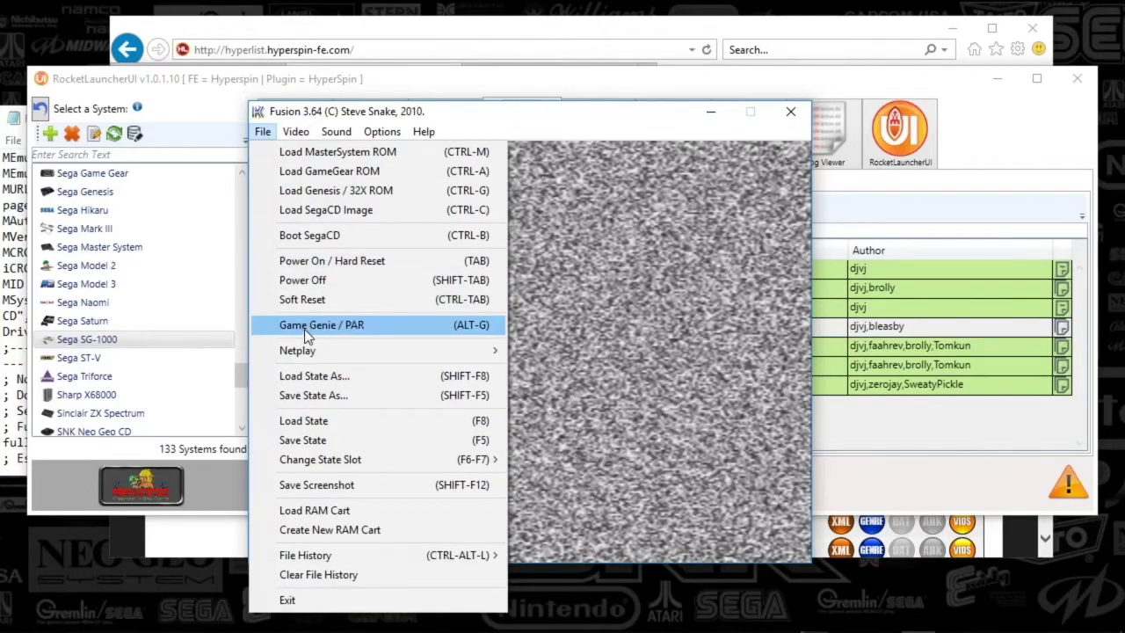
pyautogui.moveTo(316, 345)
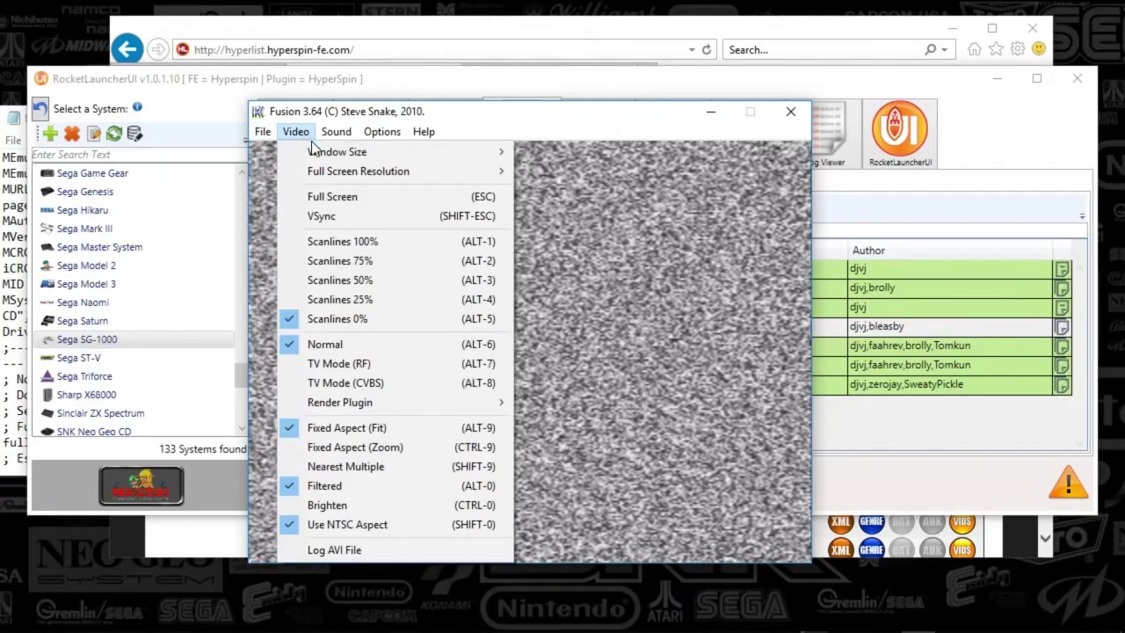
pyautogui.moveTo(321, 154)
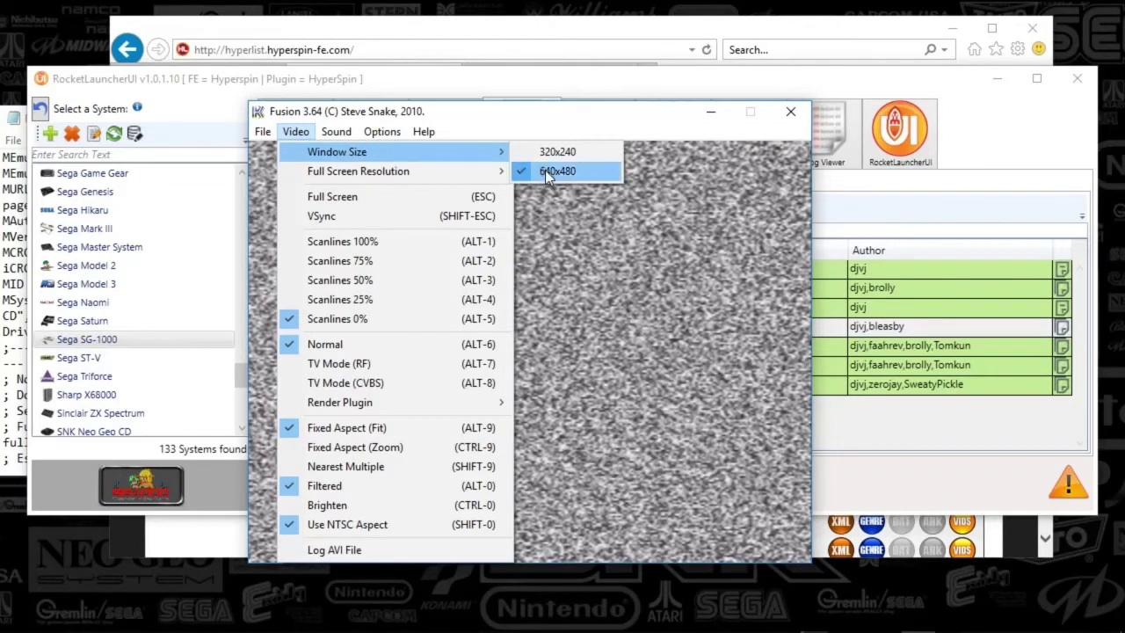
pyautogui.moveTo(426, 166)
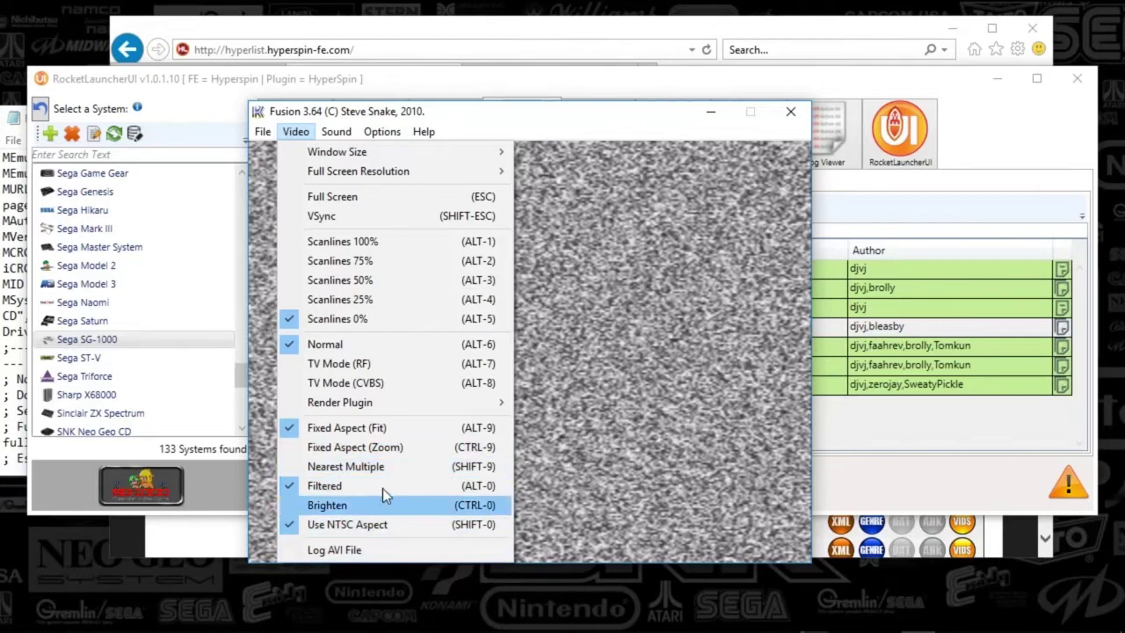
pyautogui.moveTo(336, 132)
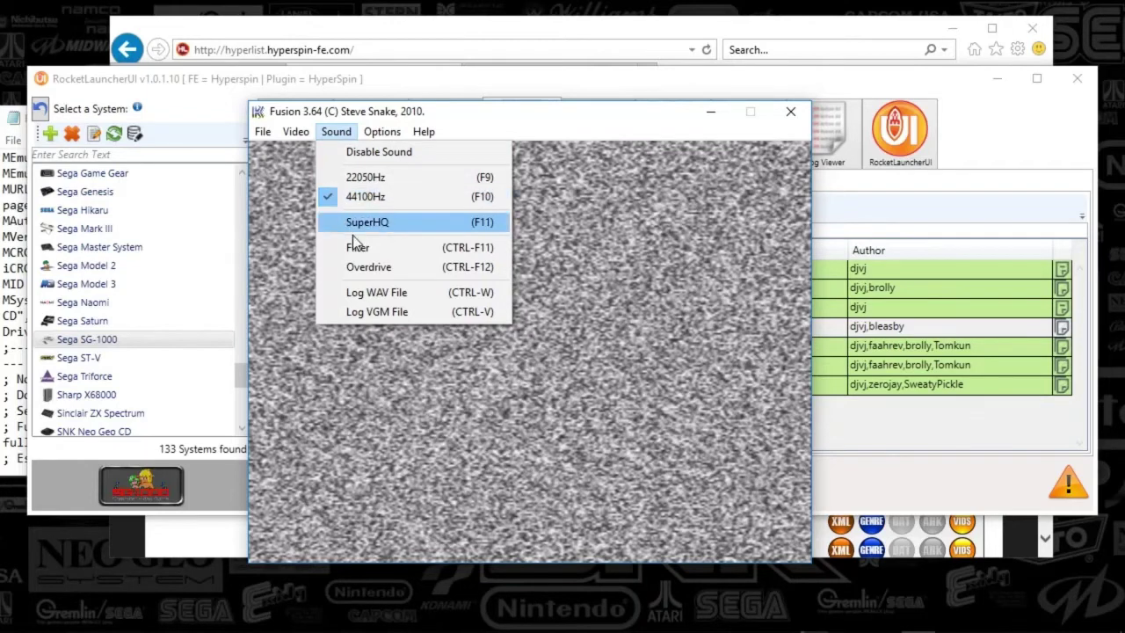
pyautogui.moveTo(382, 132)
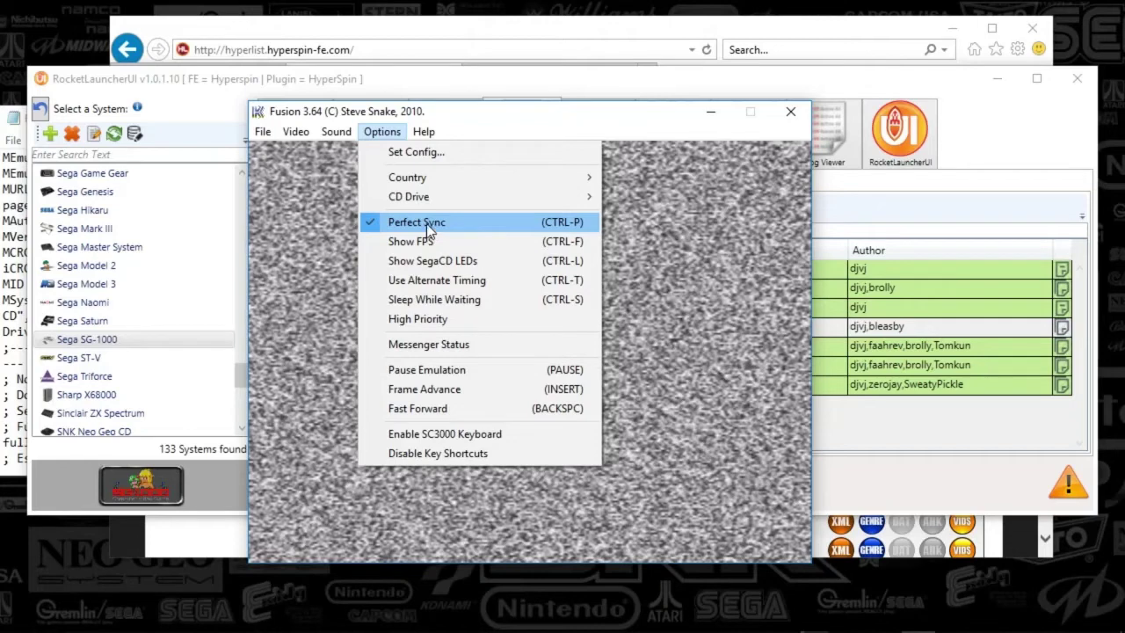
pyautogui.moveTo(411, 185)
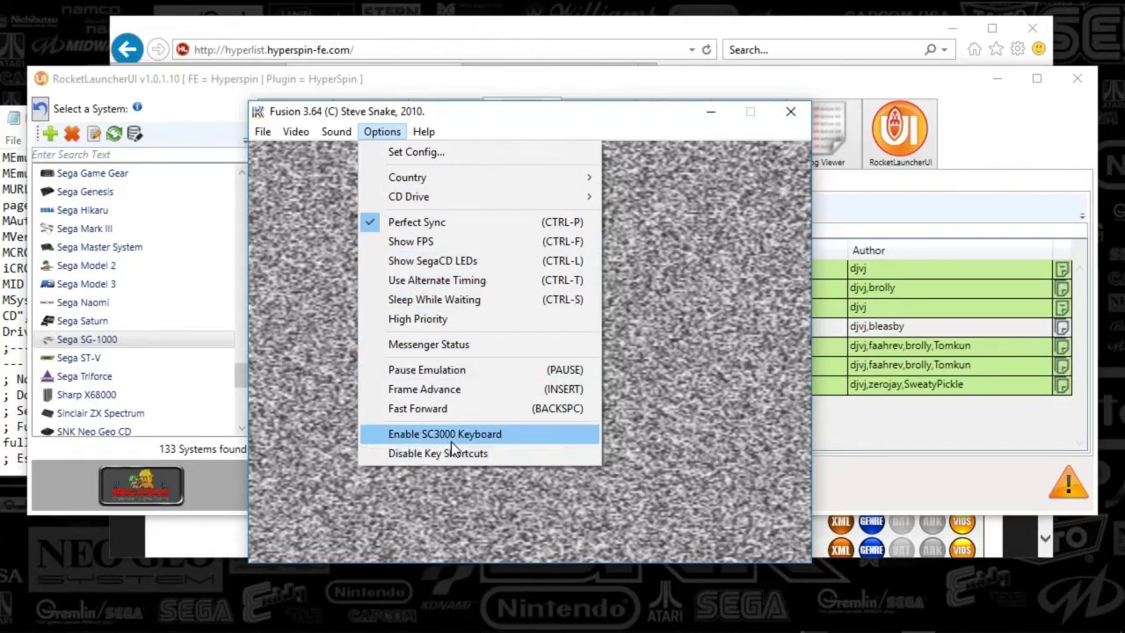
# - Open Fusion's configuration and check the SMS/GG paths for SxM files, state files, SMS patches and GG patches
pyautogui.click(410, 154)
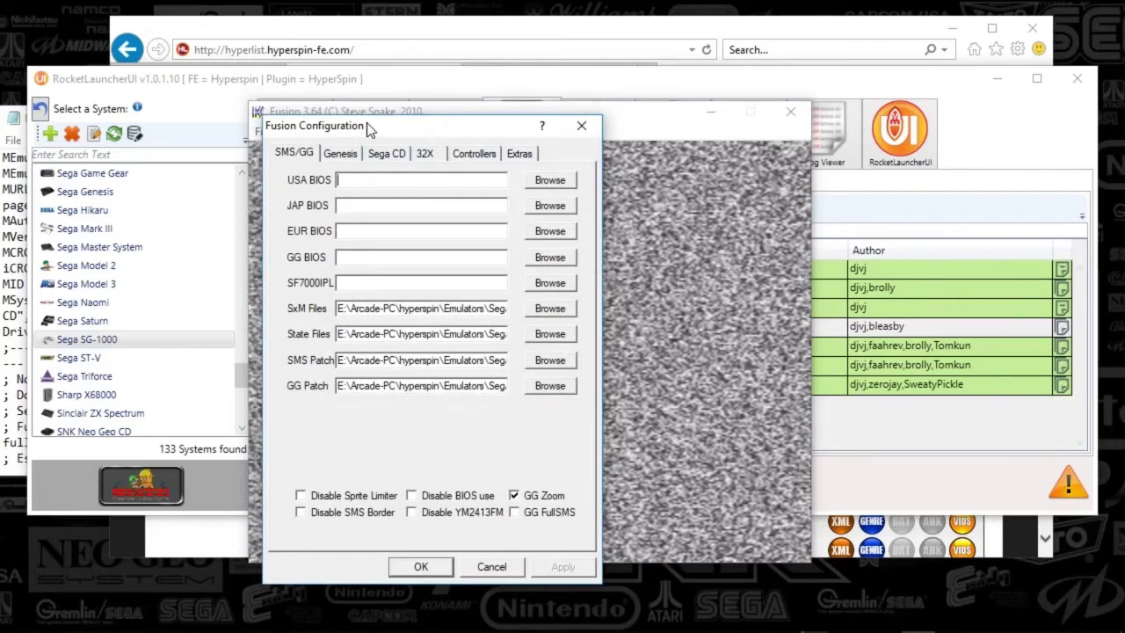
pyautogui.moveTo(366, 123); pyautogui.dragTo(429, 120)
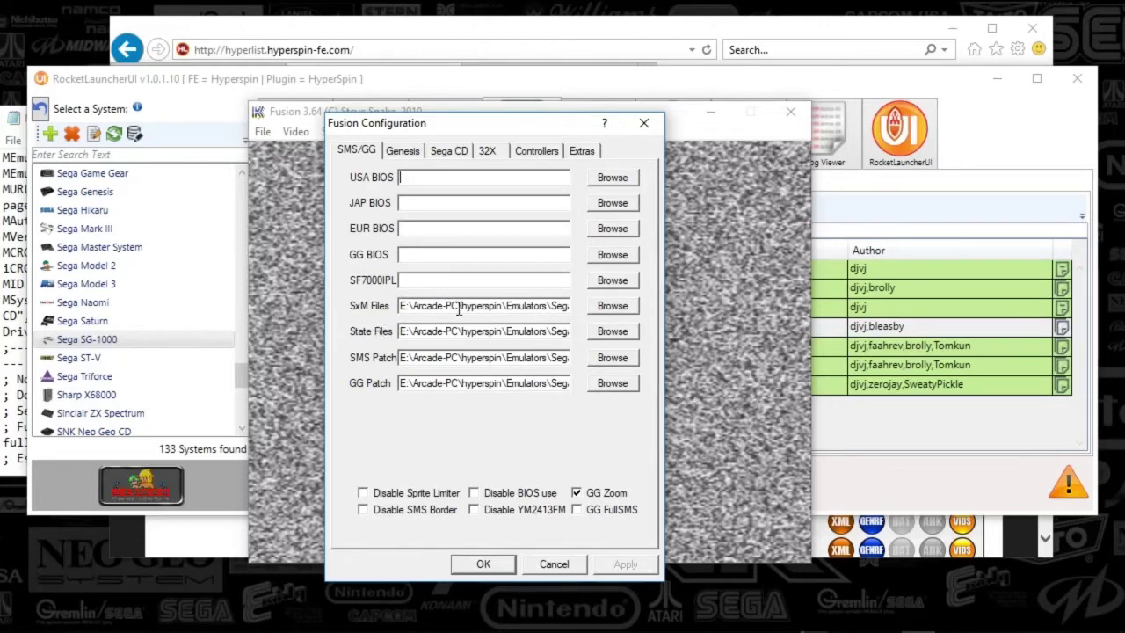
pyautogui.moveTo(459, 306); pyautogui.dragTo(589, 315)
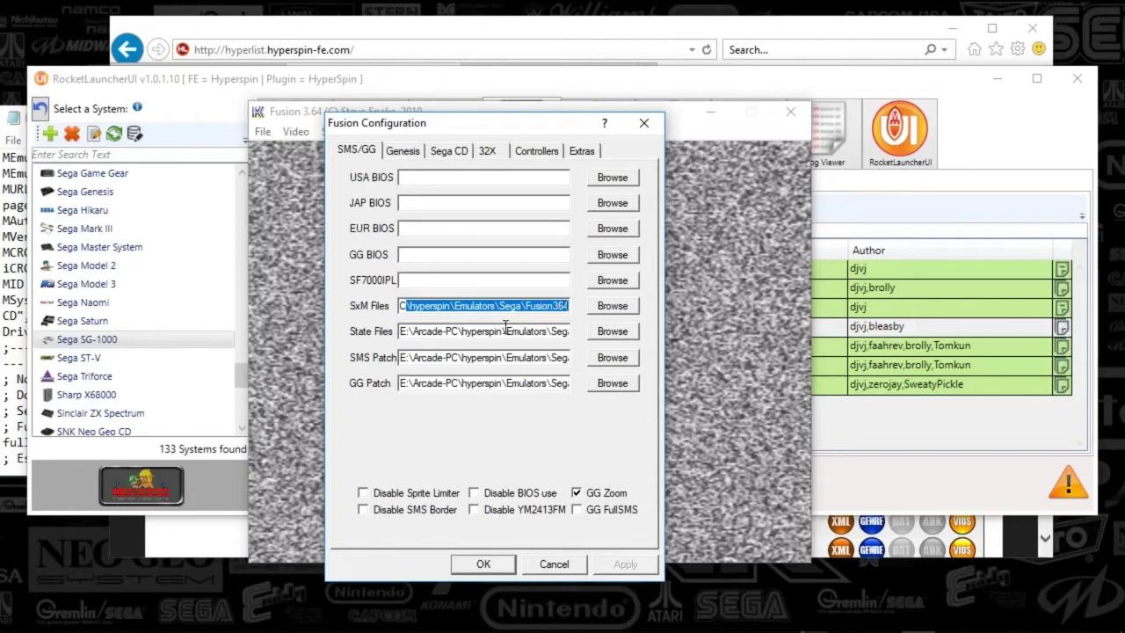
pyautogui.moveTo(402, 332); pyautogui.dragTo(522, 332)
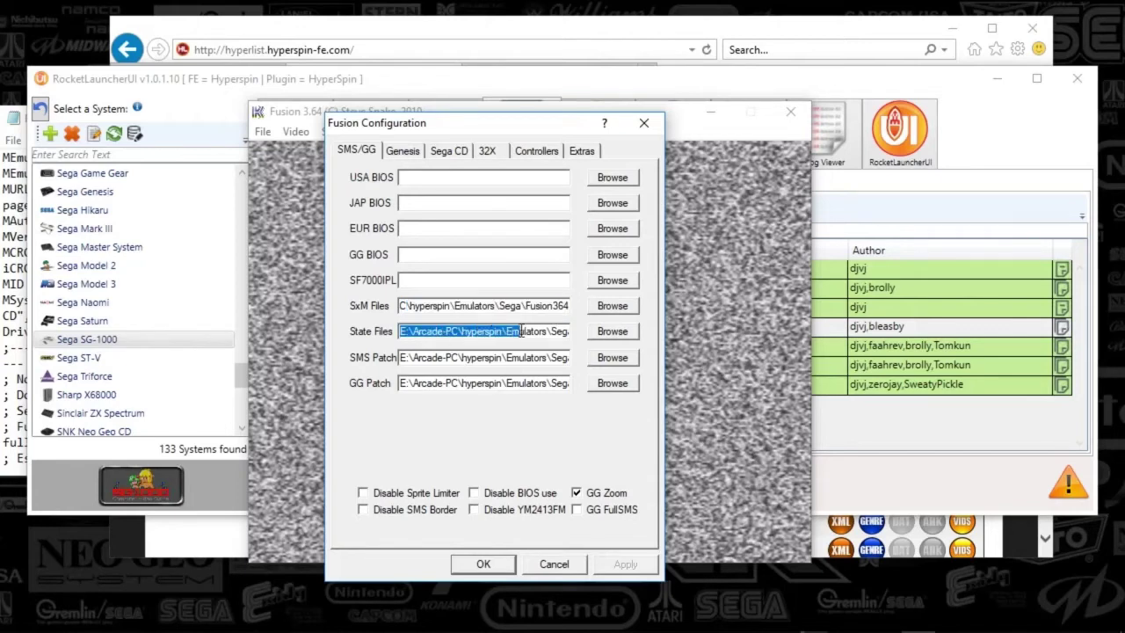
pyautogui.write('C:\\hyperspin\\Emulators\\Sega\\Fusion364')
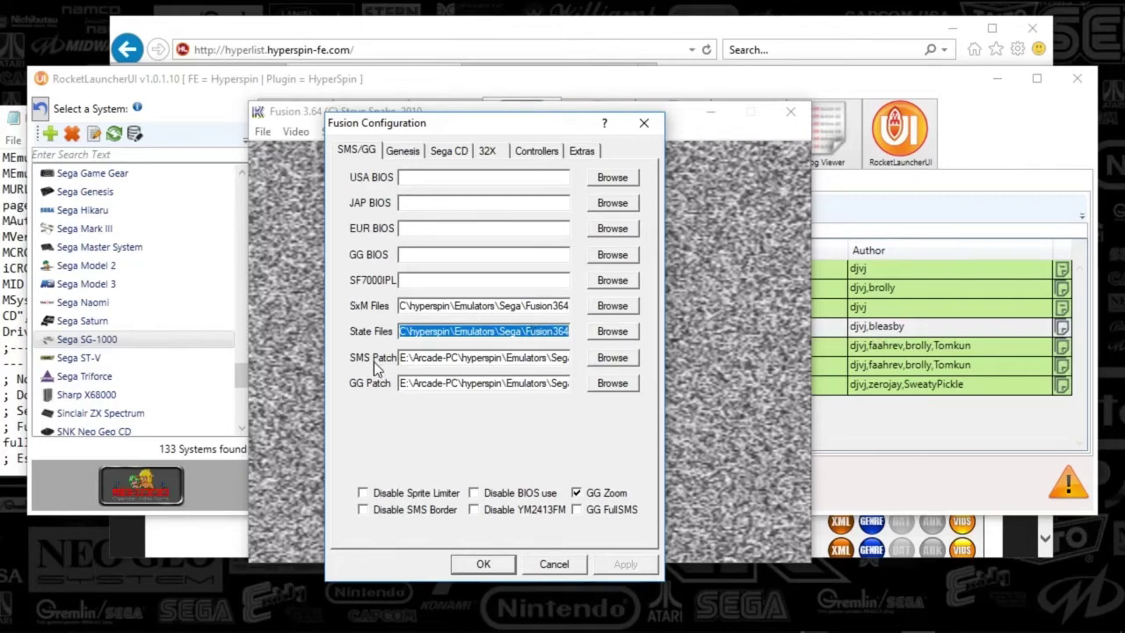
pyautogui.click(411, 358)
pyautogui.moveTo(411, 357); pyautogui.dragTo(574, 358)
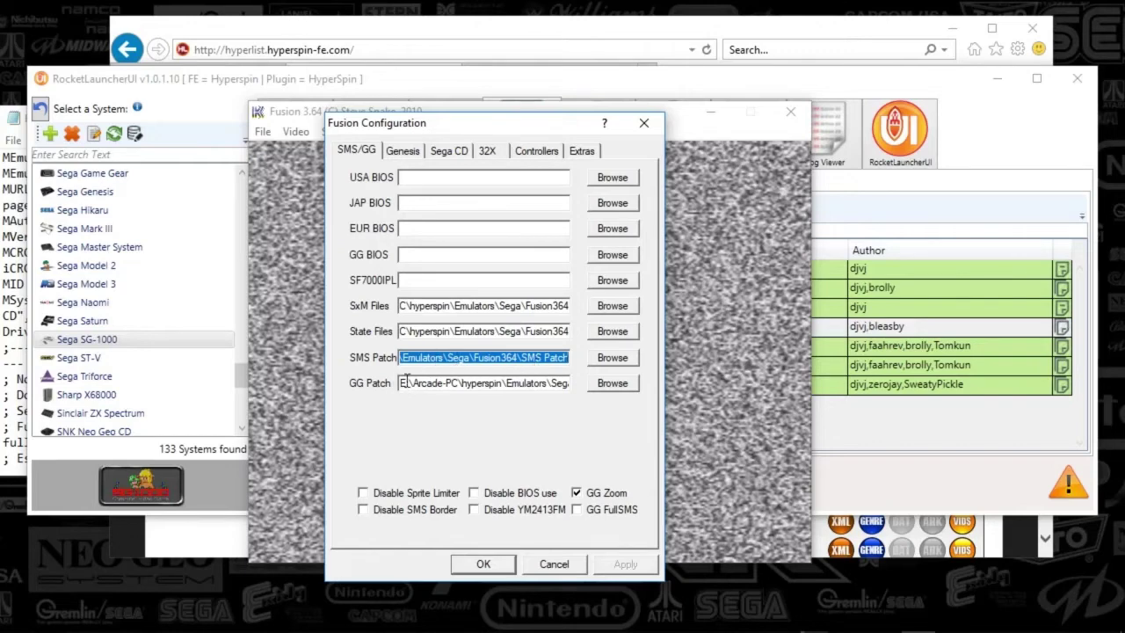
pyautogui.moveTo(407, 382); pyautogui.dragTo(573, 388)
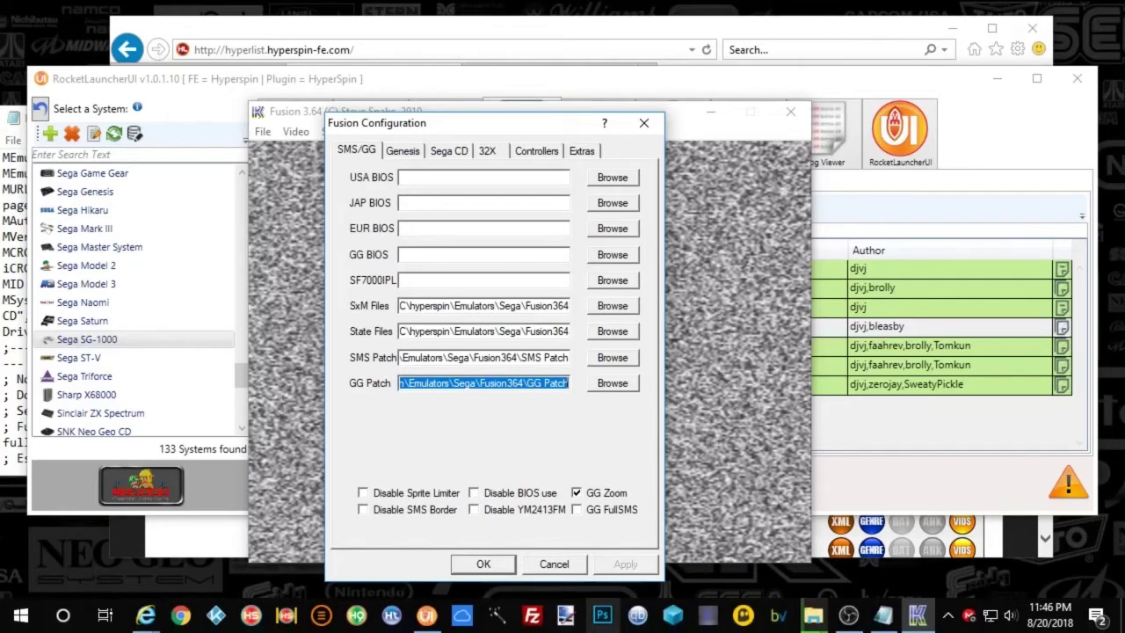
# - Open the hyperspin folder in File Explorer and browse to its Emulators\Sega folder
pyautogui.click(814, 616)
pyautogui.rightClick(814, 616)
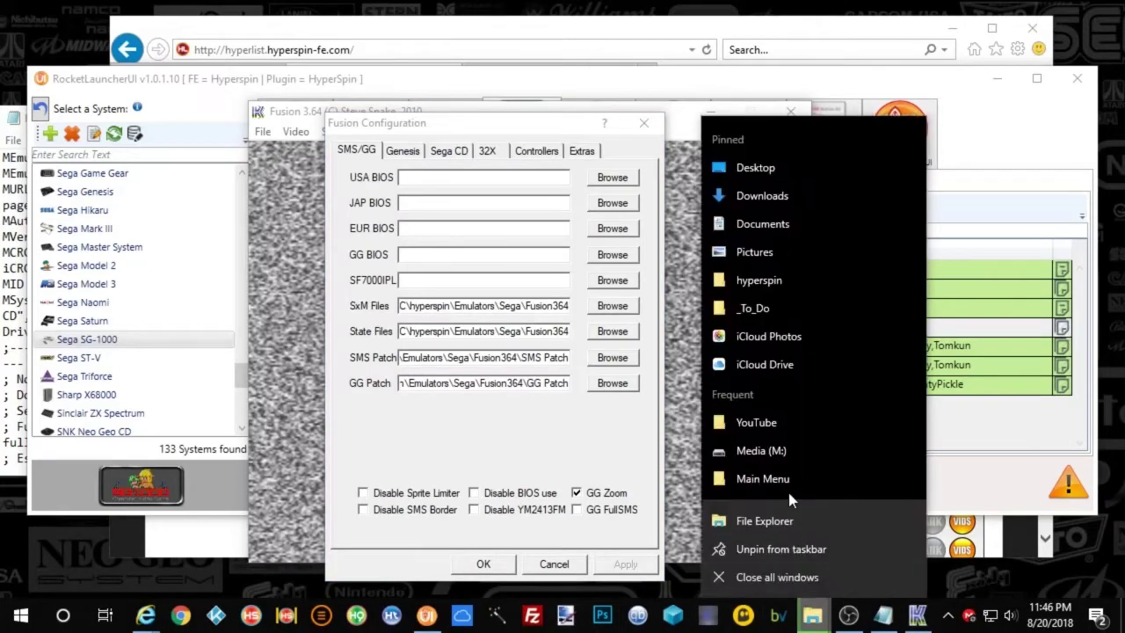
pyautogui.click(777, 287)
pyautogui.moveTo(350, 26); pyautogui.dragTo(881, 48)
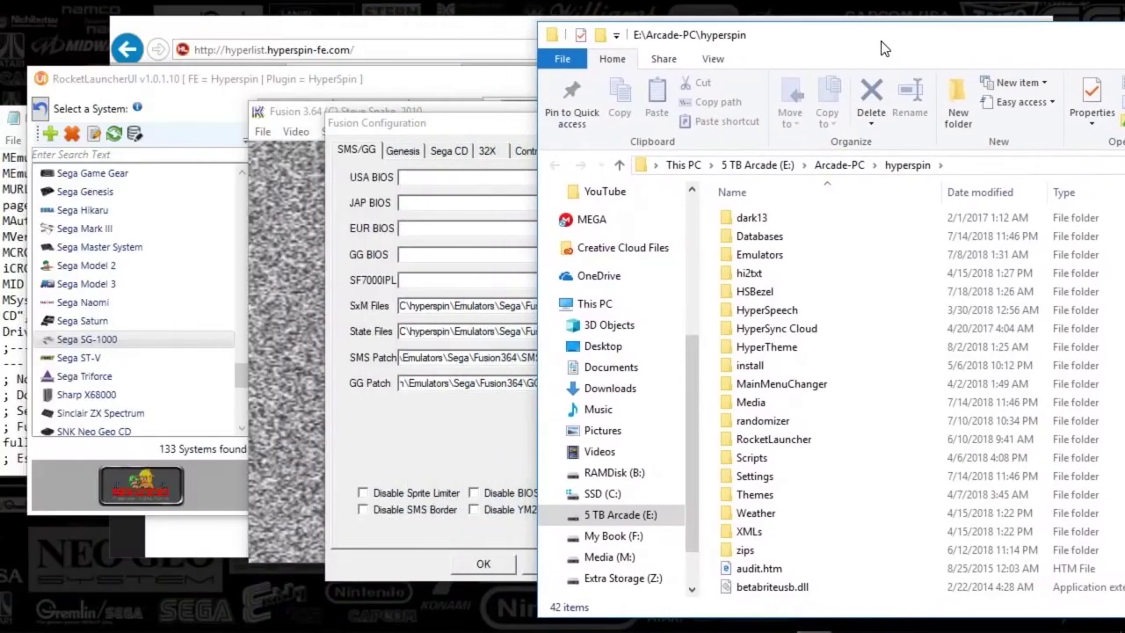
pyautogui.doubleClick(760, 254)
pyautogui.scroll(-15, 764, 343)
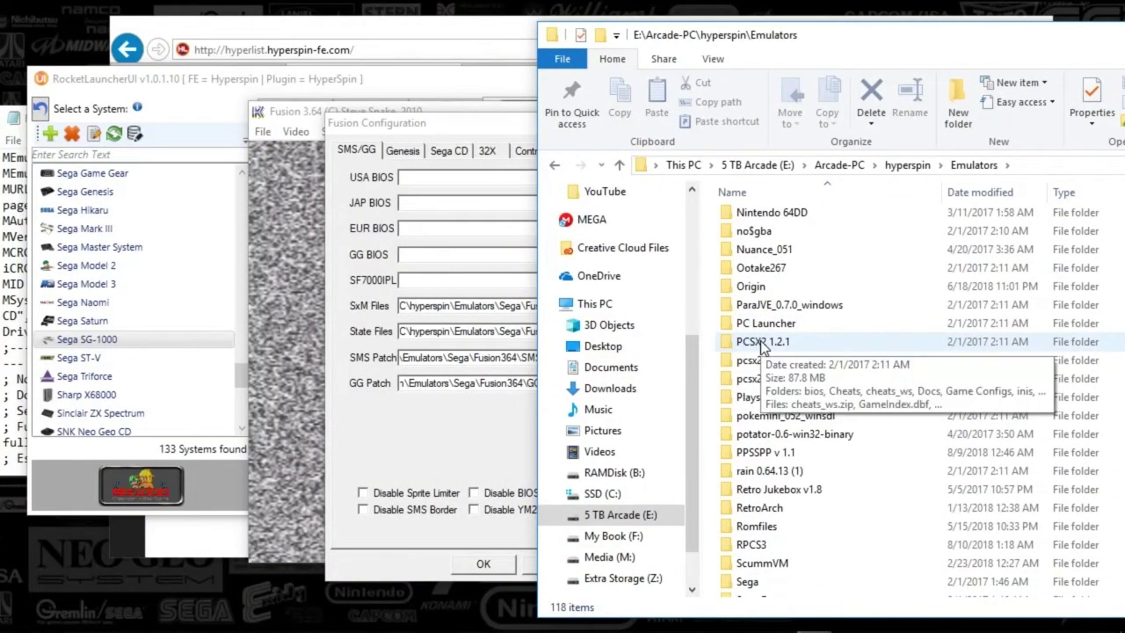
pyautogui.scroll(-13, 761, 347)
pyautogui.scroll(8, 763, 368)
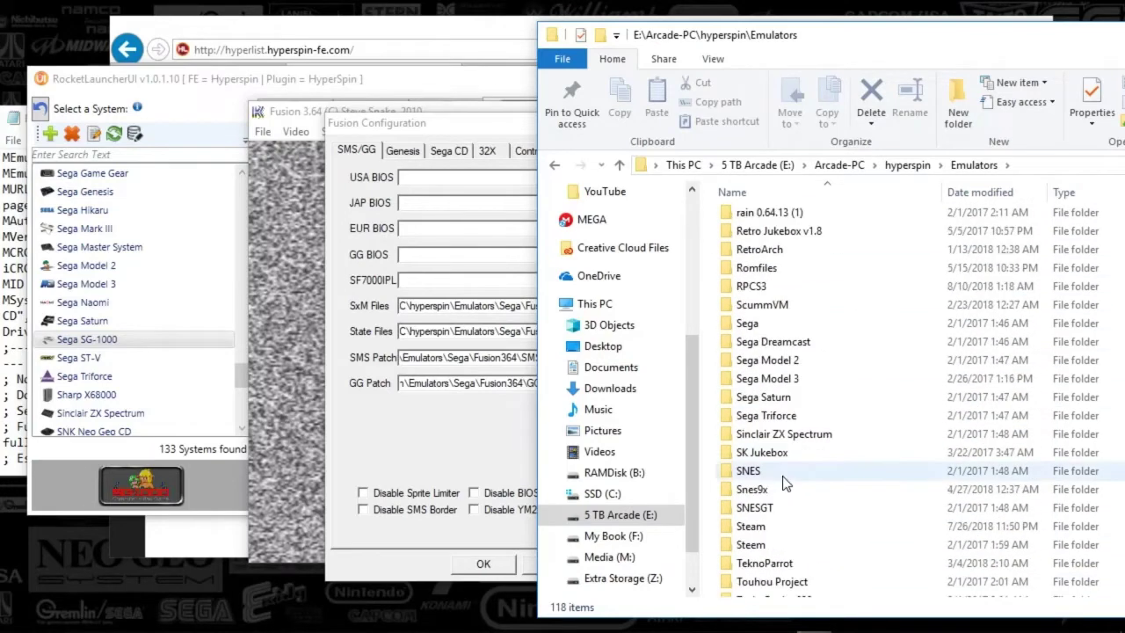
pyautogui.doubleClick(747, 324)
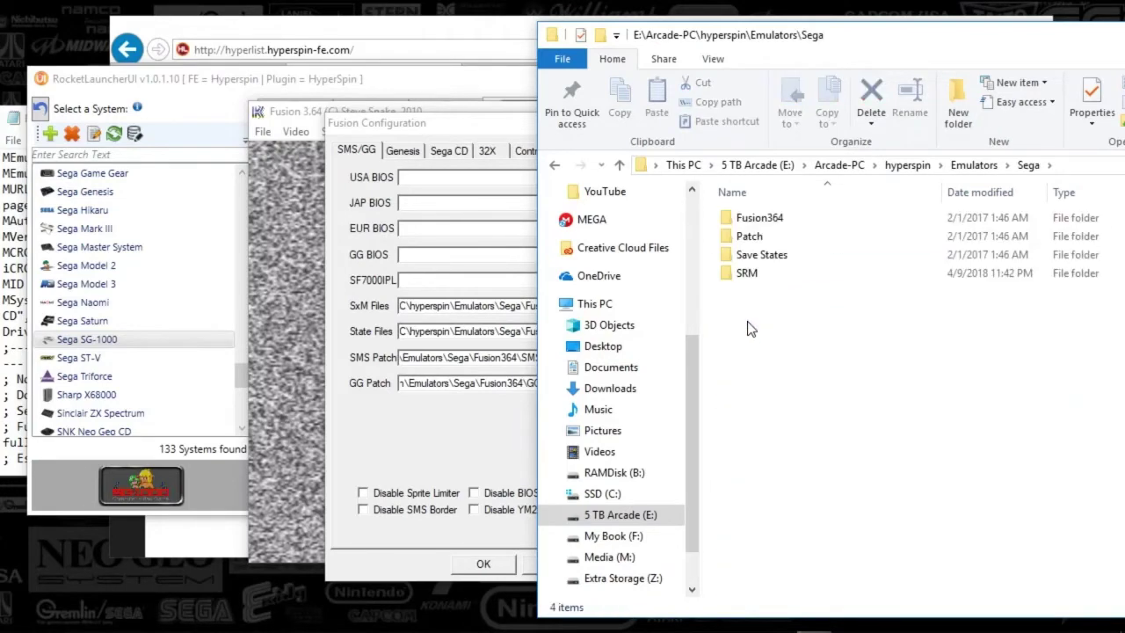
# - View the Game Gear patch files in Fusion364\GG Patch, and return to the Fusion configuration
pyautogui.click(750, 221)
pyautogui.doubleClick(749, 222)
pyautogui.doubleClick(752, 220)
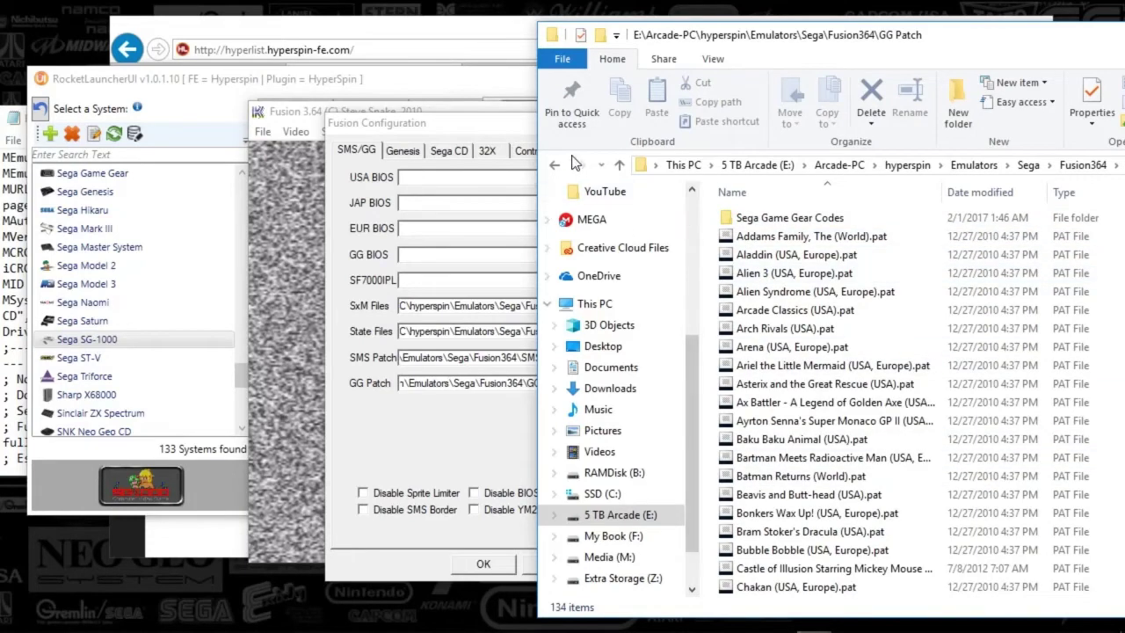
pyautogui.click(559, 167)
pyautogui.moveTo(985, 46); pyautogui.dragTo(587, 59)
pyautogui.click(943, 48)
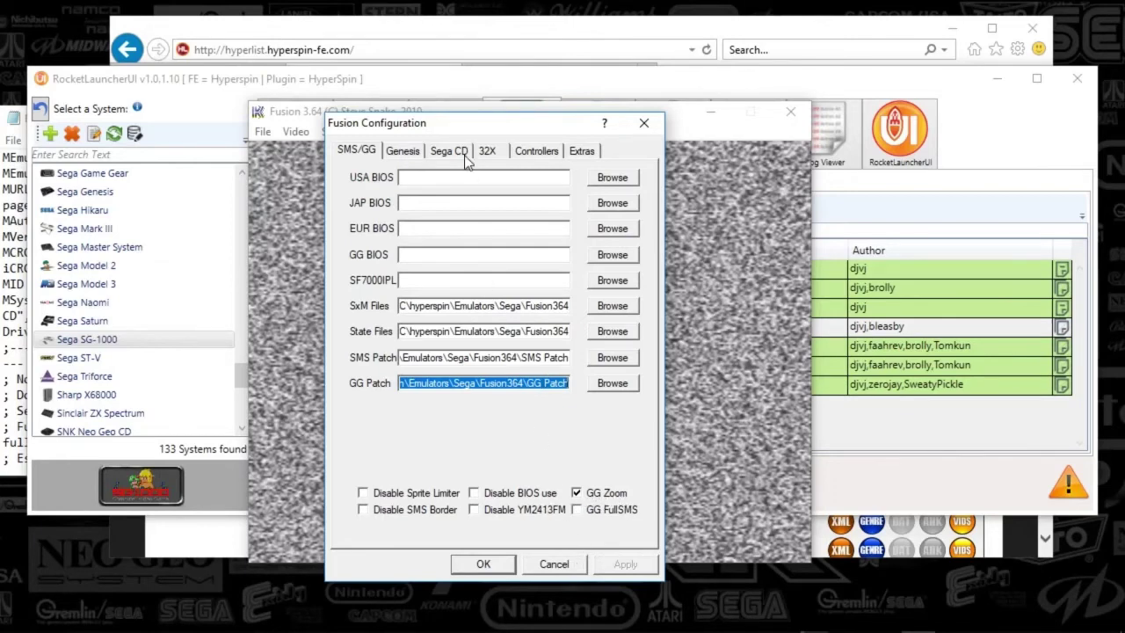
# - Check the Genesis paths for SRM files, state files and patch files in the Fusion configuration
pyautogui.click(403, 151)
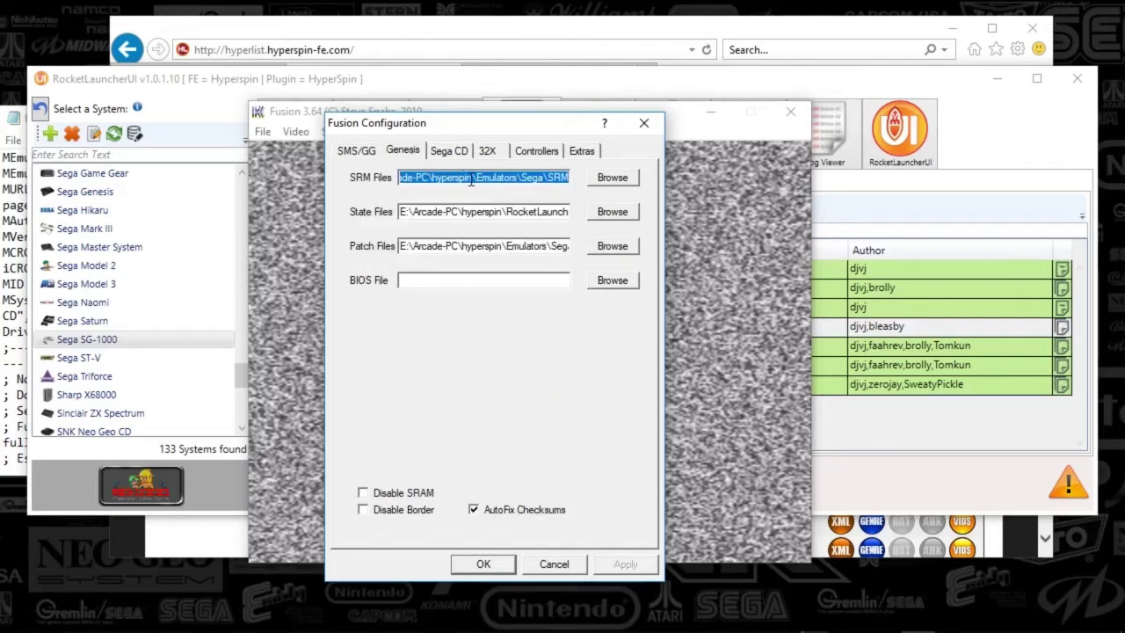
pyautogui.moveTo(472, 179); pyautogui.dragTo(596, 187)
pyautogui.moveTo(451, 213); pyautogui.dragTo(575, 212)
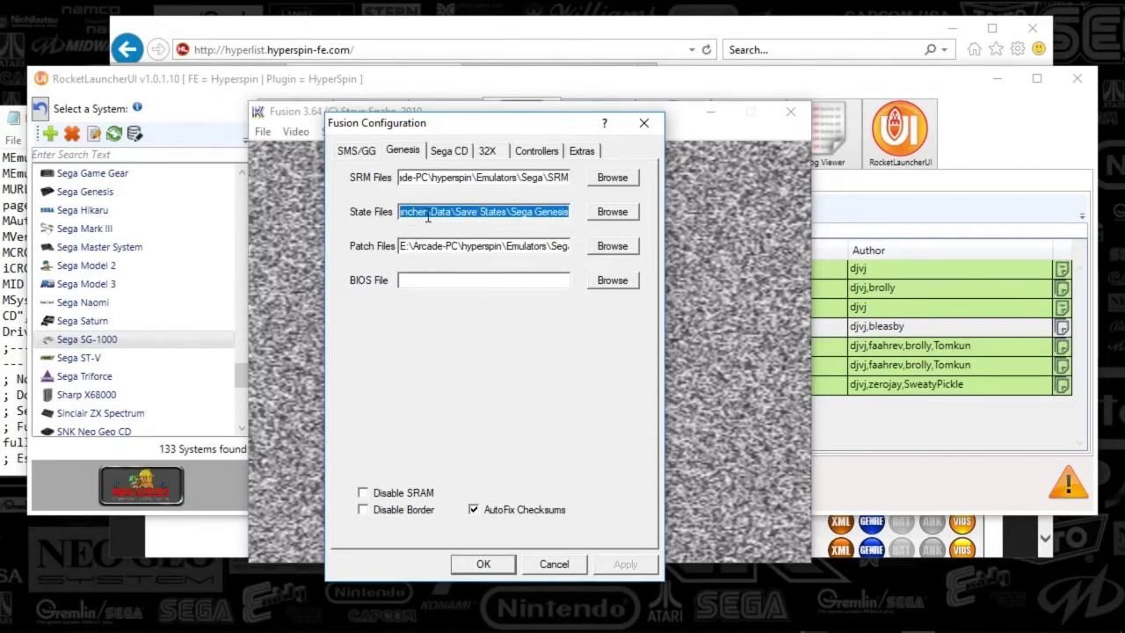
pyautogui.moveTo(453, 214); pyautogui.dragTo(576, 214)
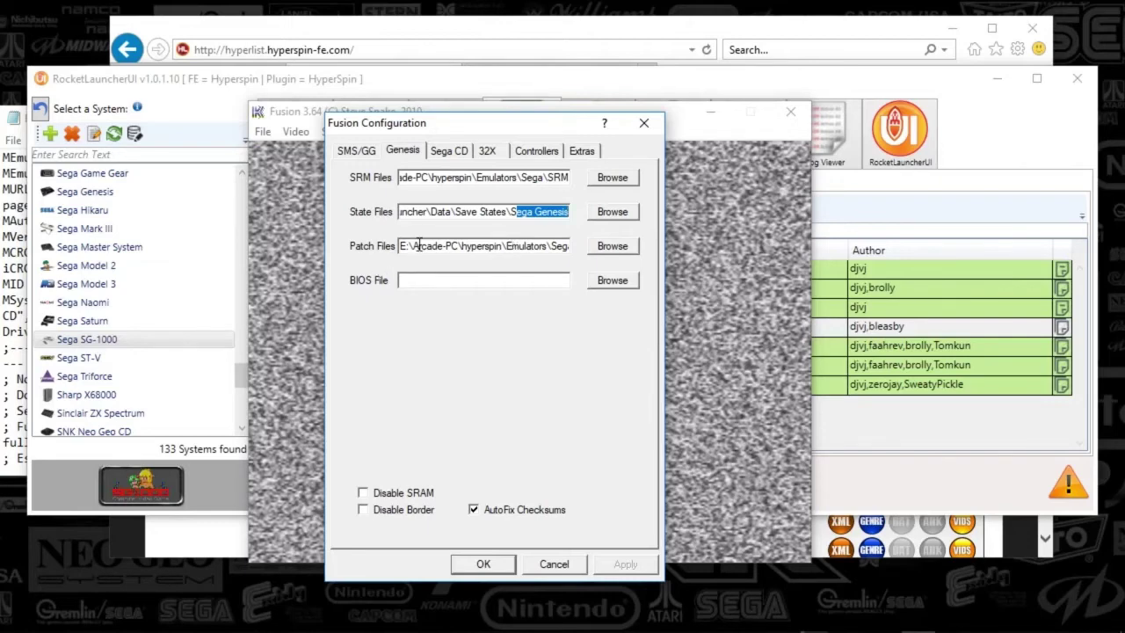
pyautogui.moveTo(518, 246); pyautogui.dragTo(549, 258)
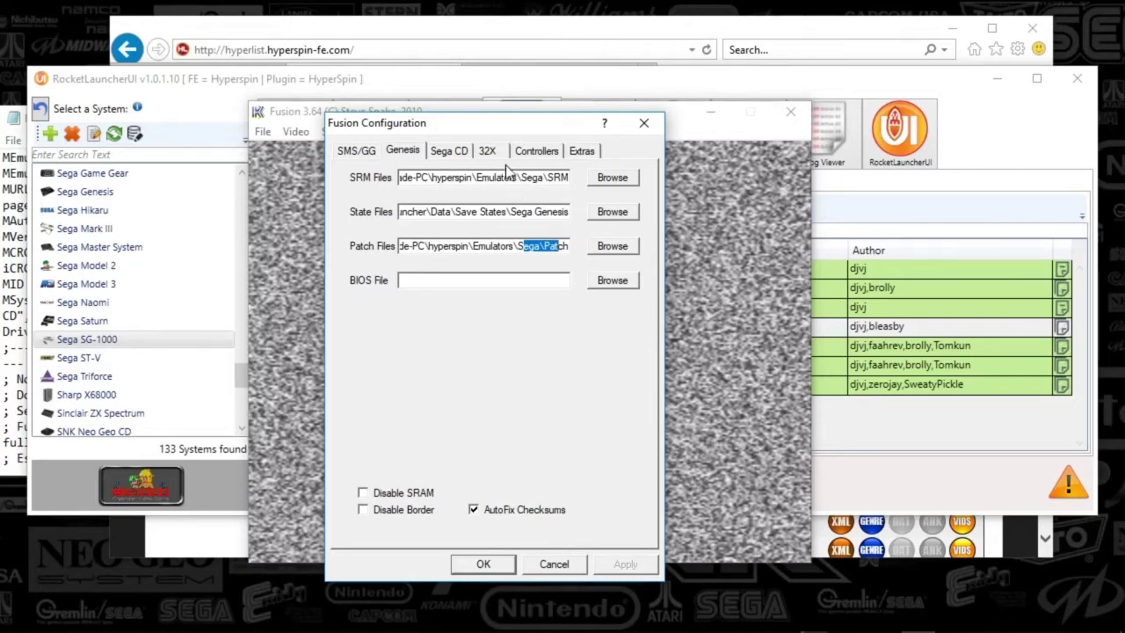
# - Check the Sega CD paths for the USA, JAP and EUR BIOS, BRM files and state files
pyautogui.click(450, 151)
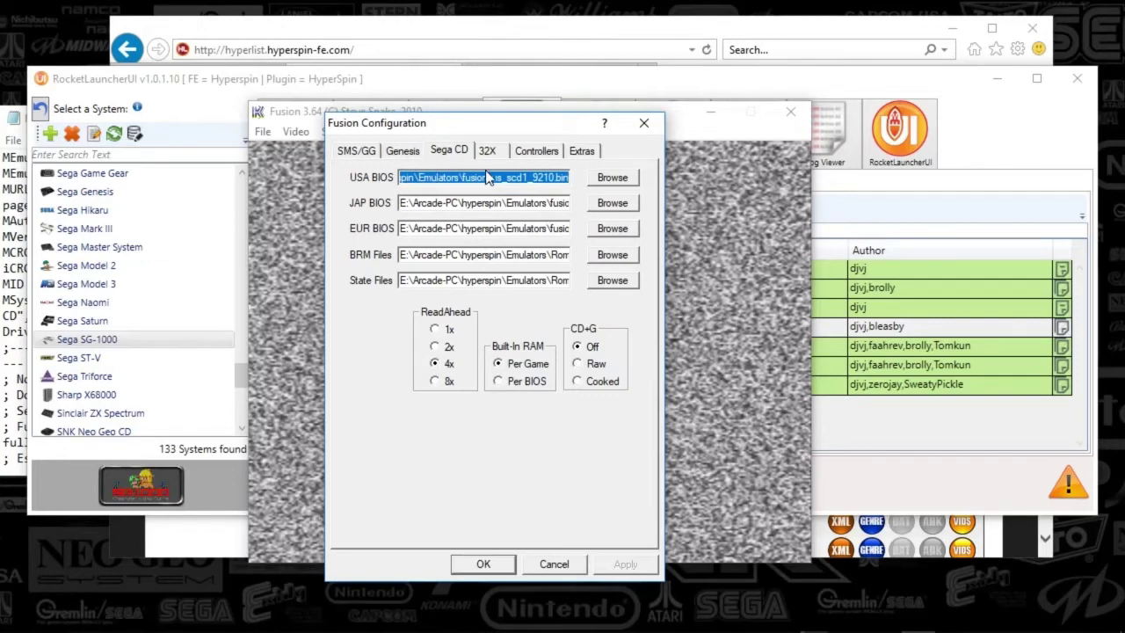
pyautogui.moveTo(489, 178); pyautogui.dragTo(567, 174)
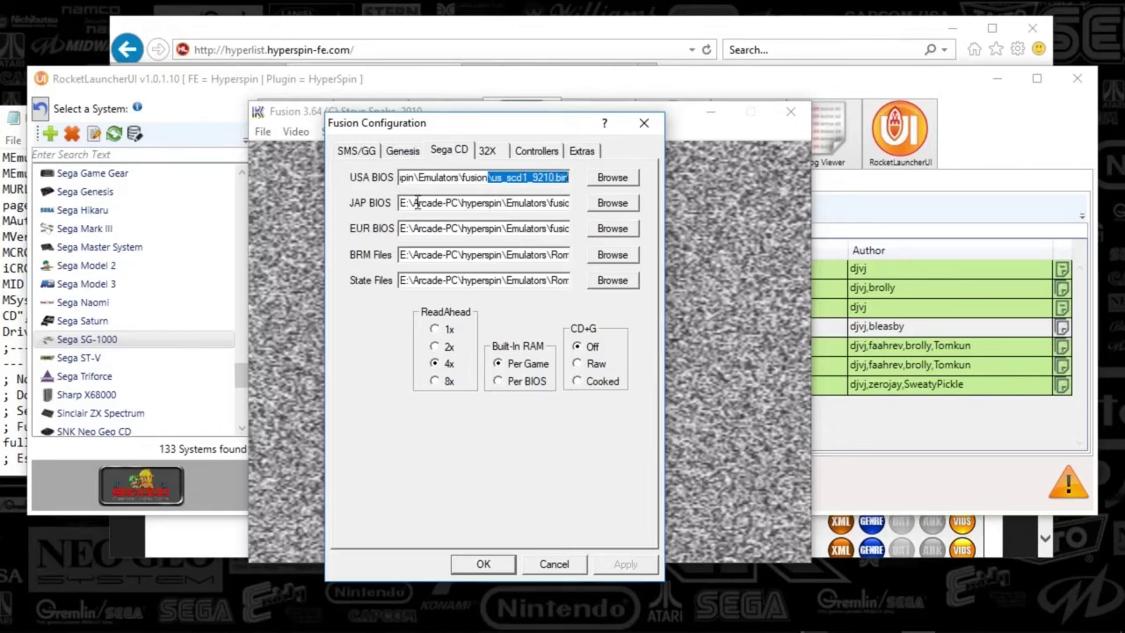
pyautogui.moveTo(419, 203); pyautogui.dragTo(565, 202)
pyautogui.rightClick(568, 202)
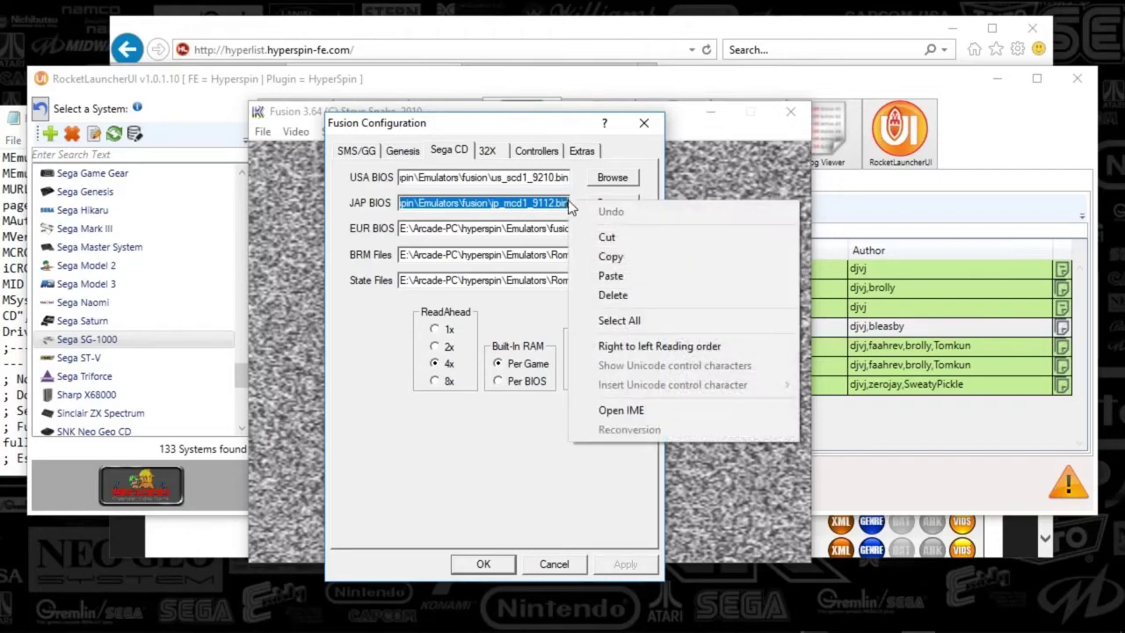
pyautogui.click(458, 231)
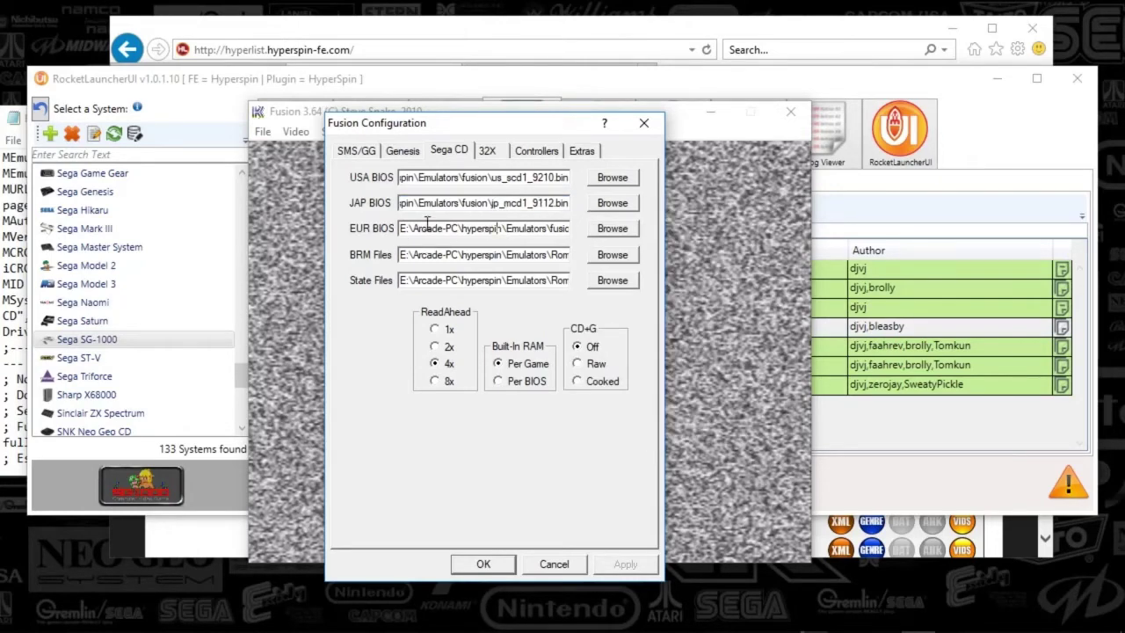
pyautogui.moveTo(431, 228); pyautogui.dragTo(570, 229)
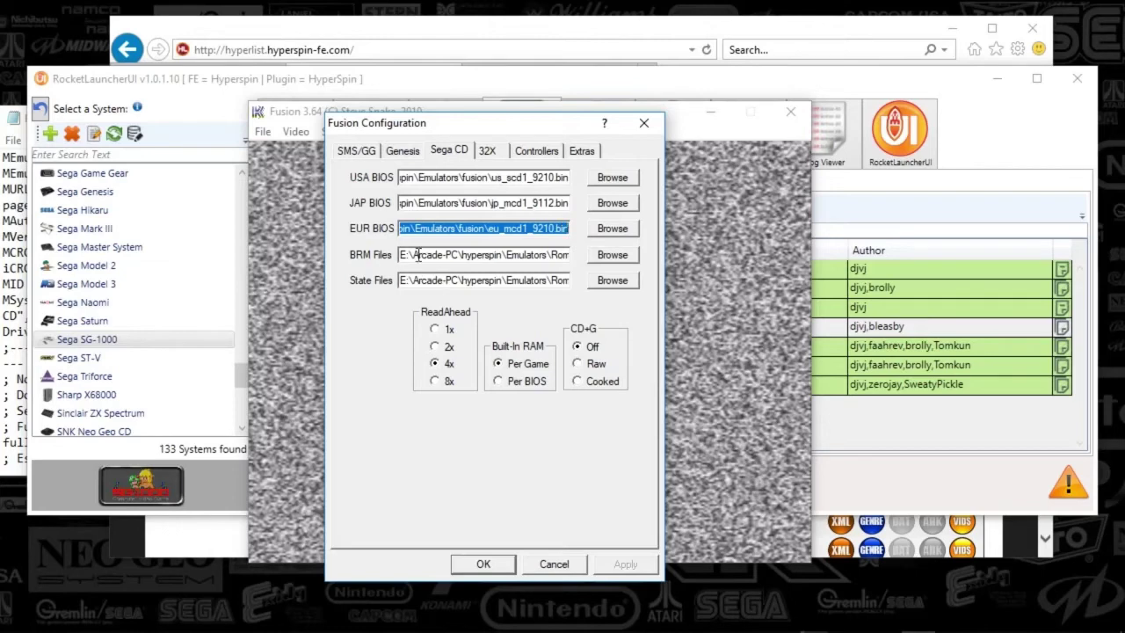
pyautogui.moveTo(406, 255); pyautogui.dragTo(569, 255)
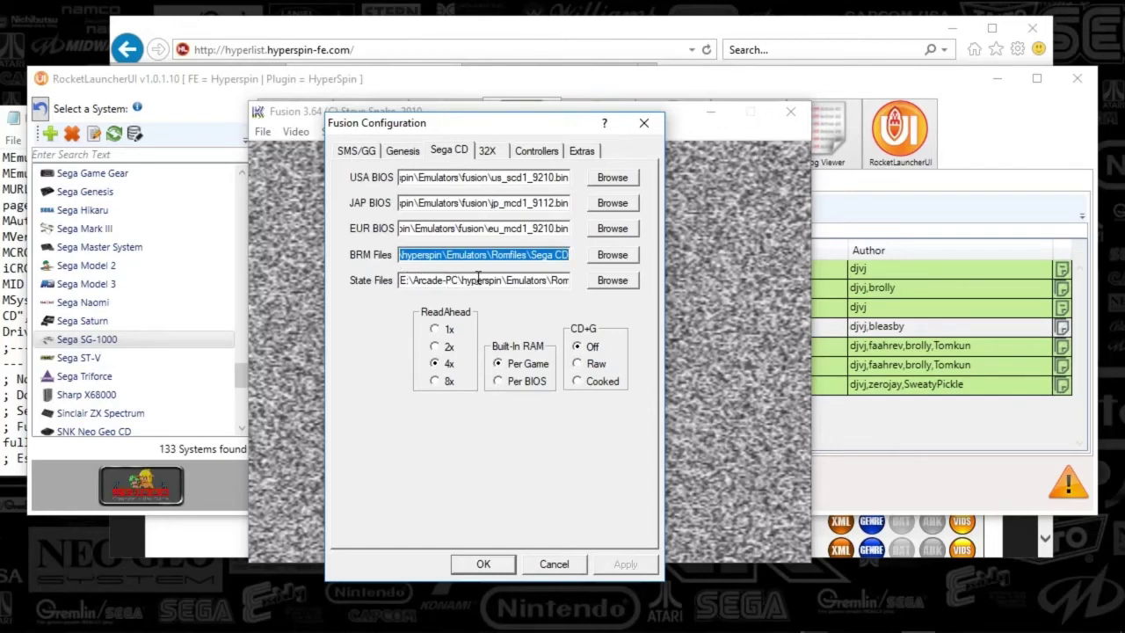
pyautogui.moveTo(450, 281); pyautogui.dragTo(563, 284)
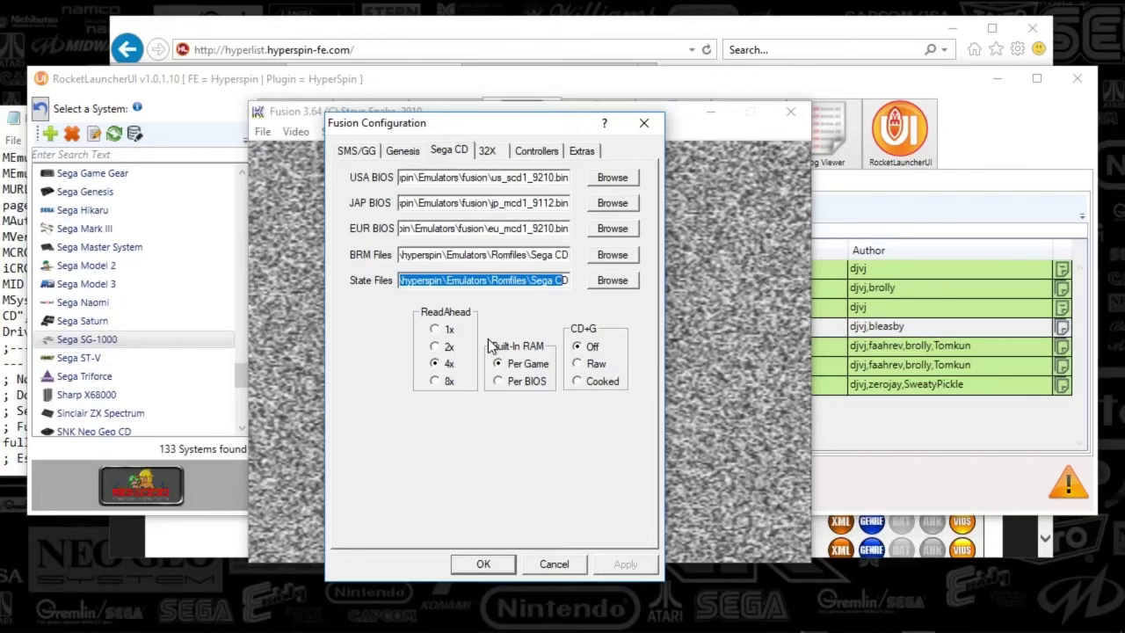
# - Inspect the 32X M68K and Master BIOS paths, and view the controller port assignments
pyautogui.click(488, 152)
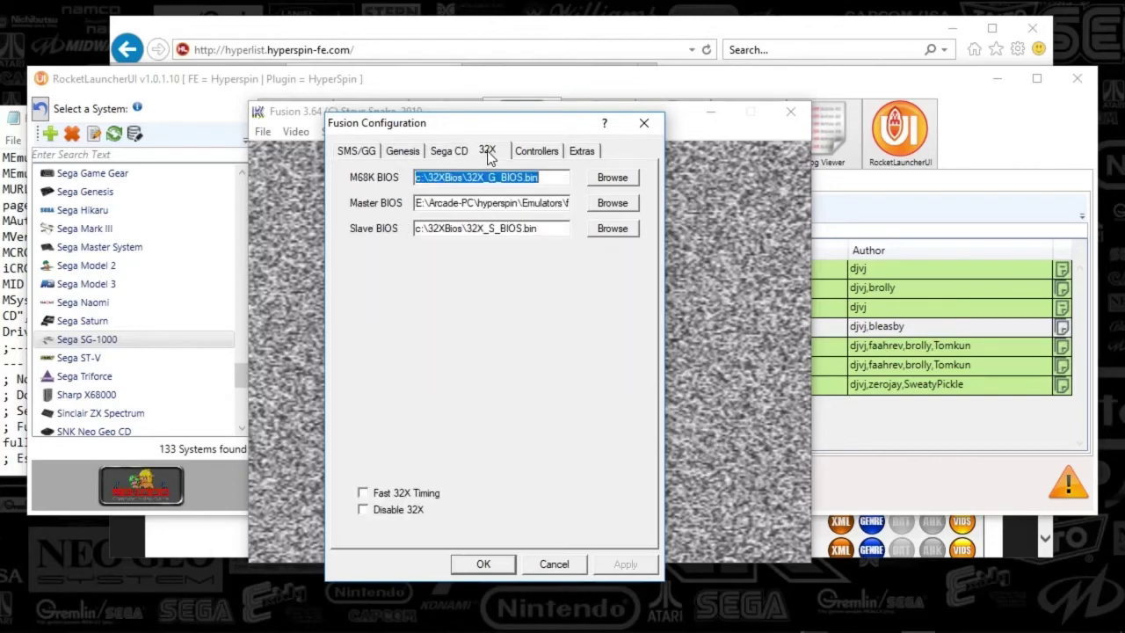
pyautogui.moveTo(440, 180); pyautogui.dragTo(361, 176)
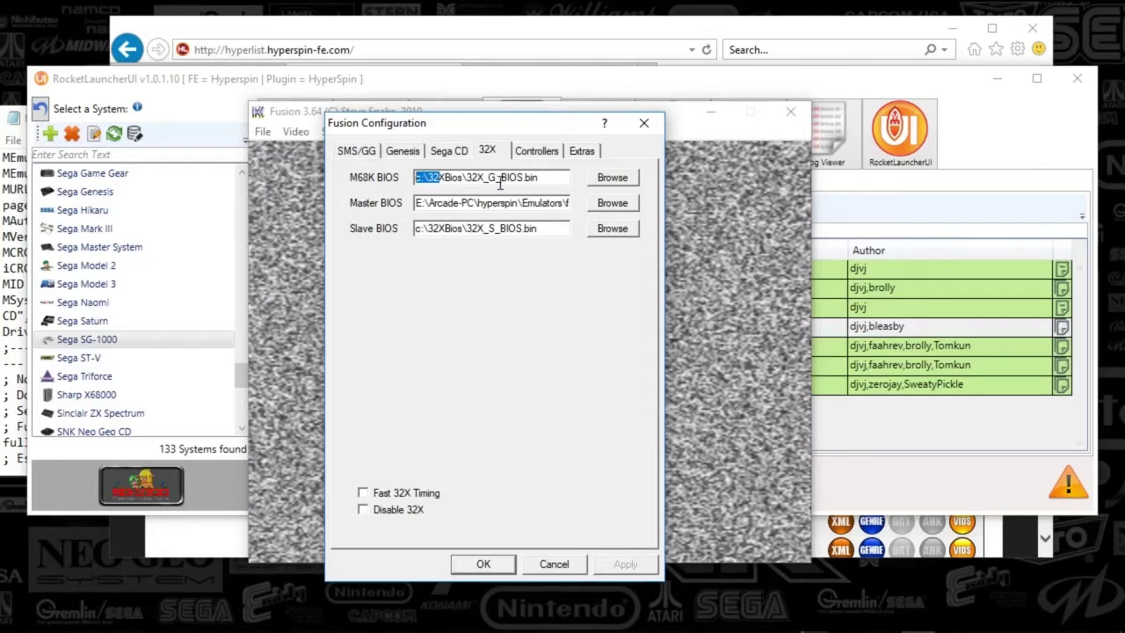
pyautogui.moveTo(539, 178); pyautogui.dragTo(416, 177)
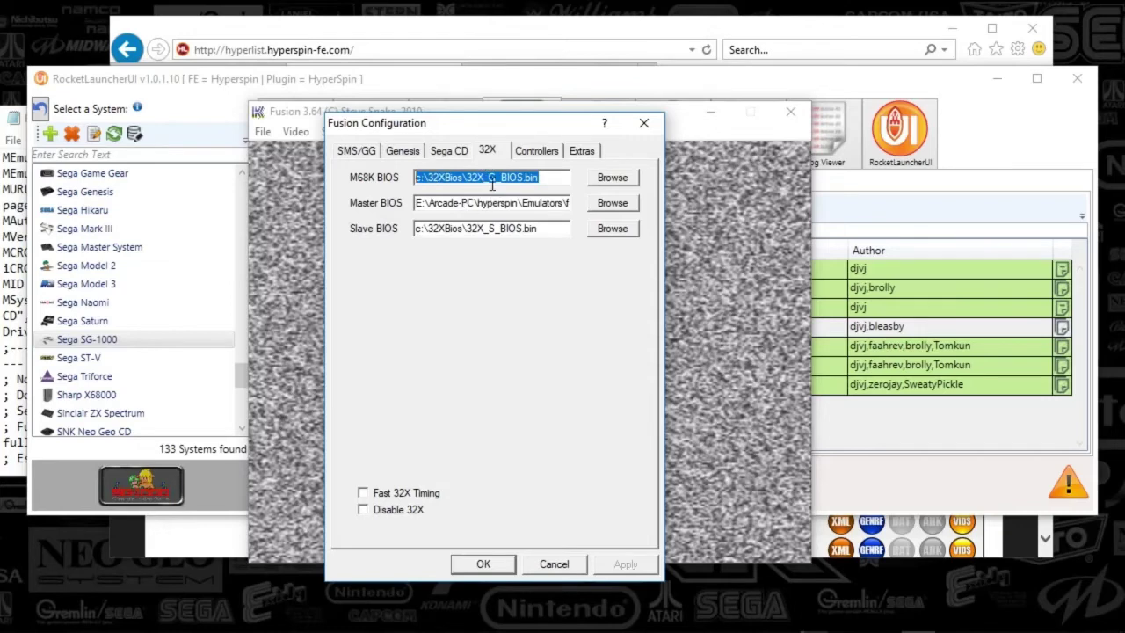
pyautogui.moveTo(472, 172); pyautogui.dragTo(536, 178)
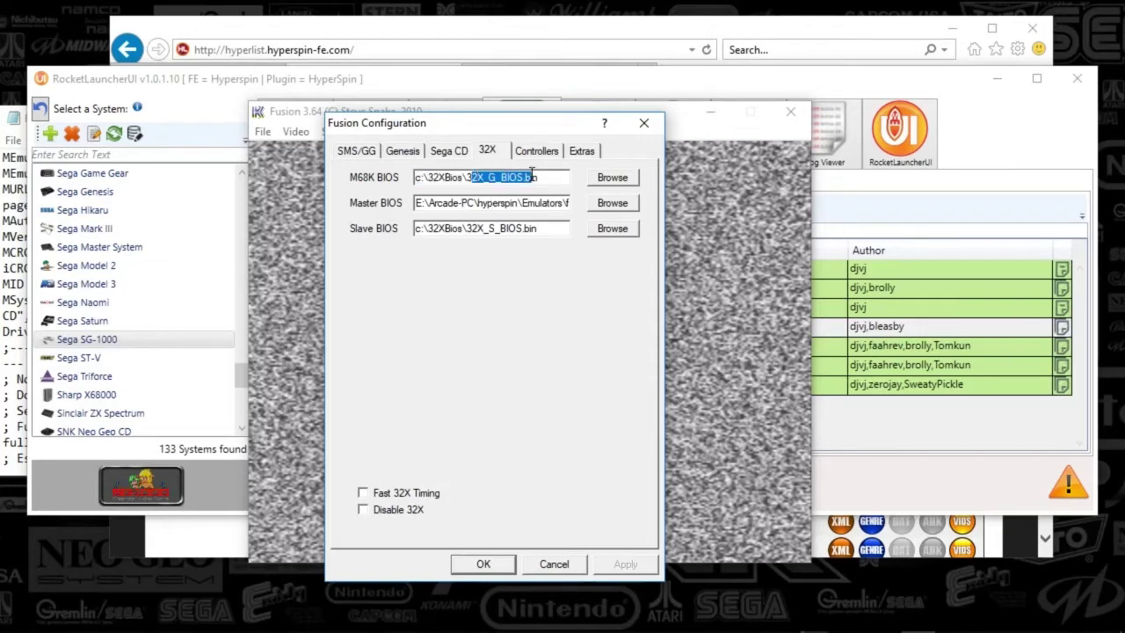
pyautogui.click(538, 178)
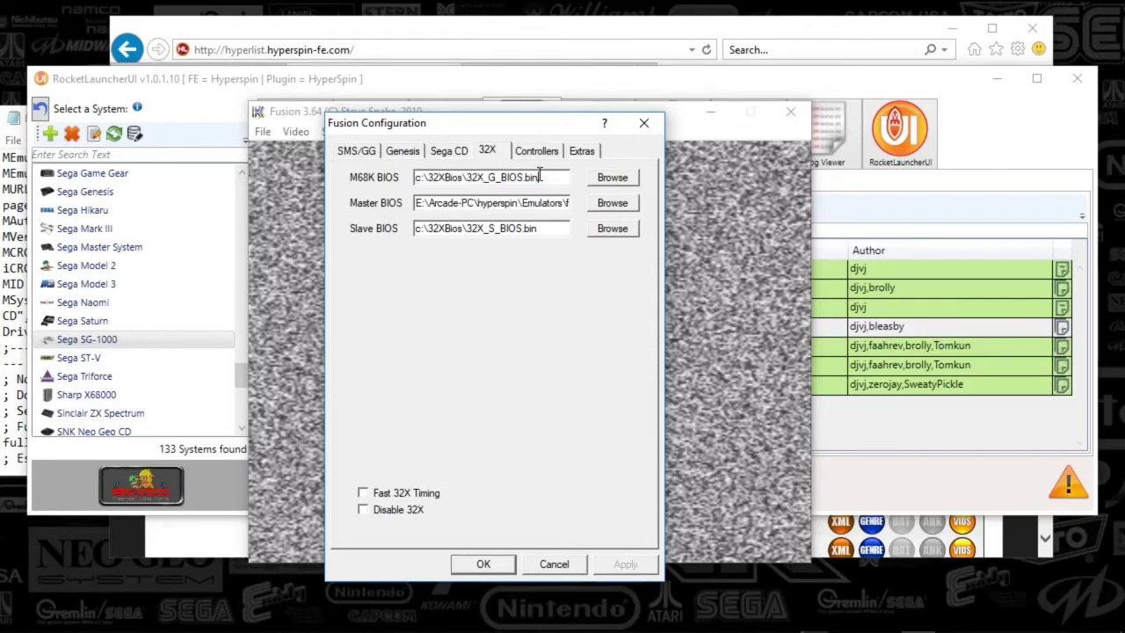
pyautogui.doubleClick(469, 203)
pyautogui.click(512, 203)
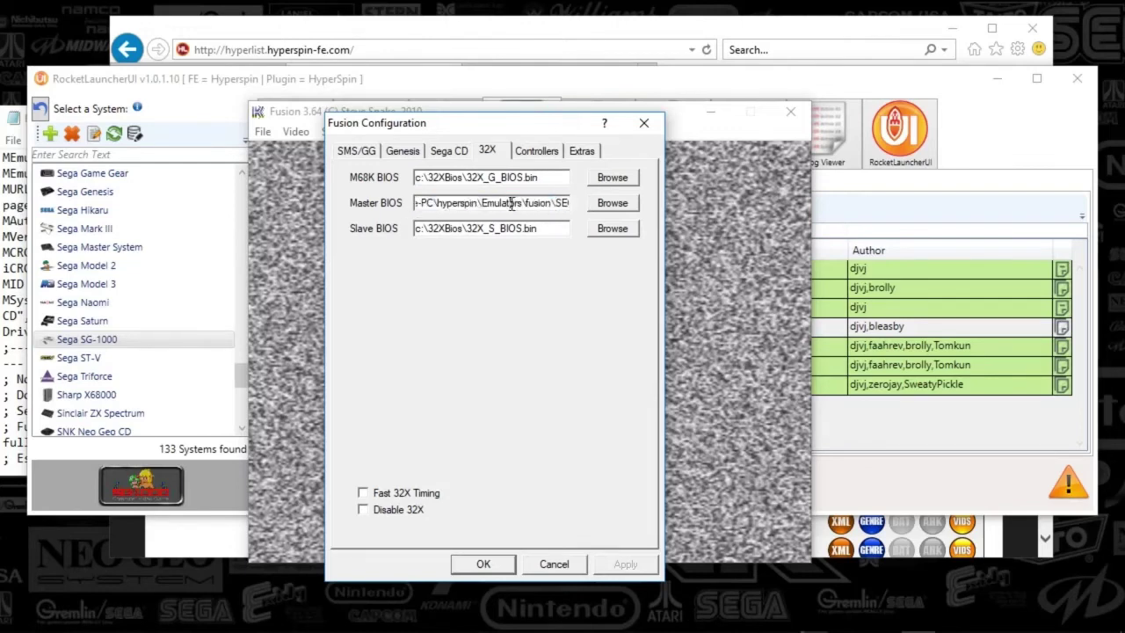
pyautogui.moveTo(511, 203); pyautogui.dragTo(585, 197)
pyautogui.doubleClick(509, 203)
pyautogui.click(510, 203)
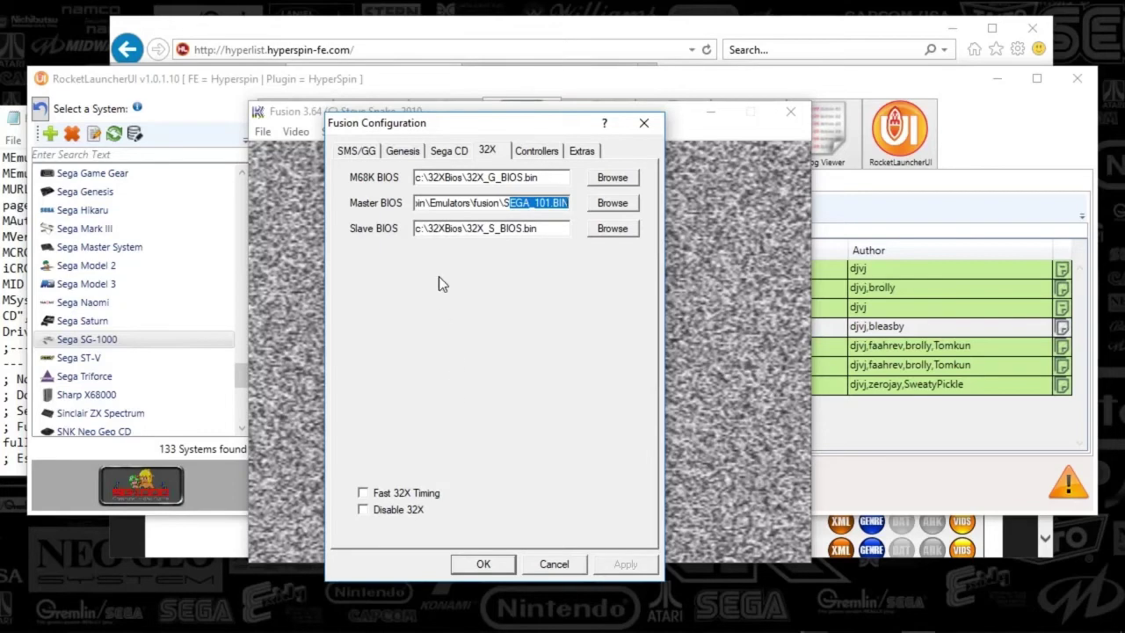
pyautogui.click(536, 150)
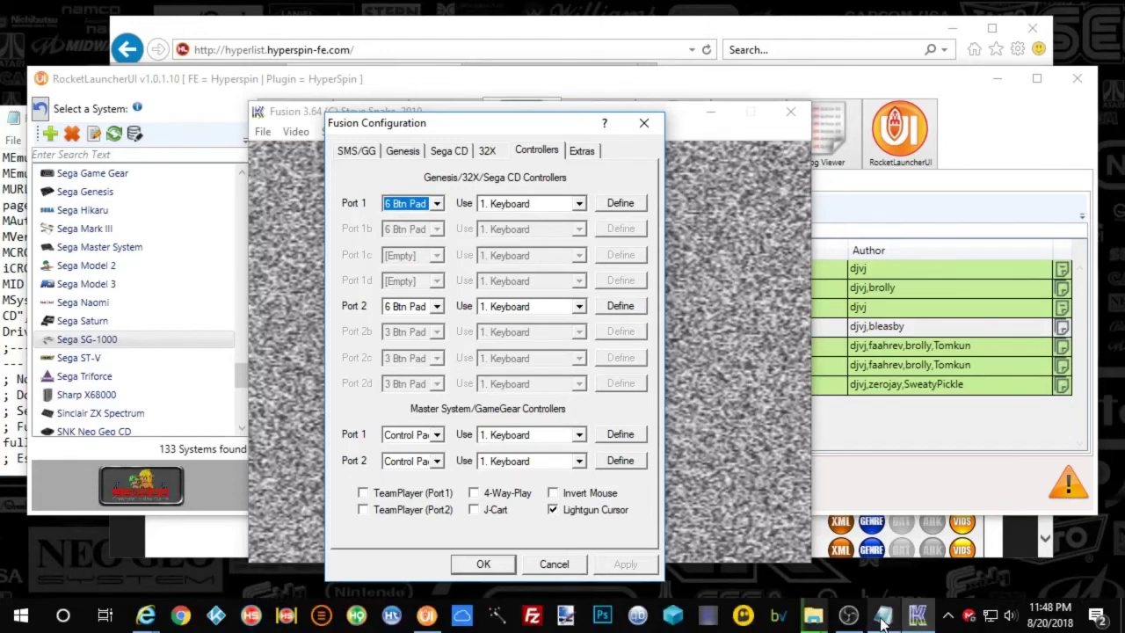
# - Switch to File Explorer and open the fusion folder within hyperspin\Emulators
pyautogui.click(815, 618)
pyautogui.rightClick(818, 620)
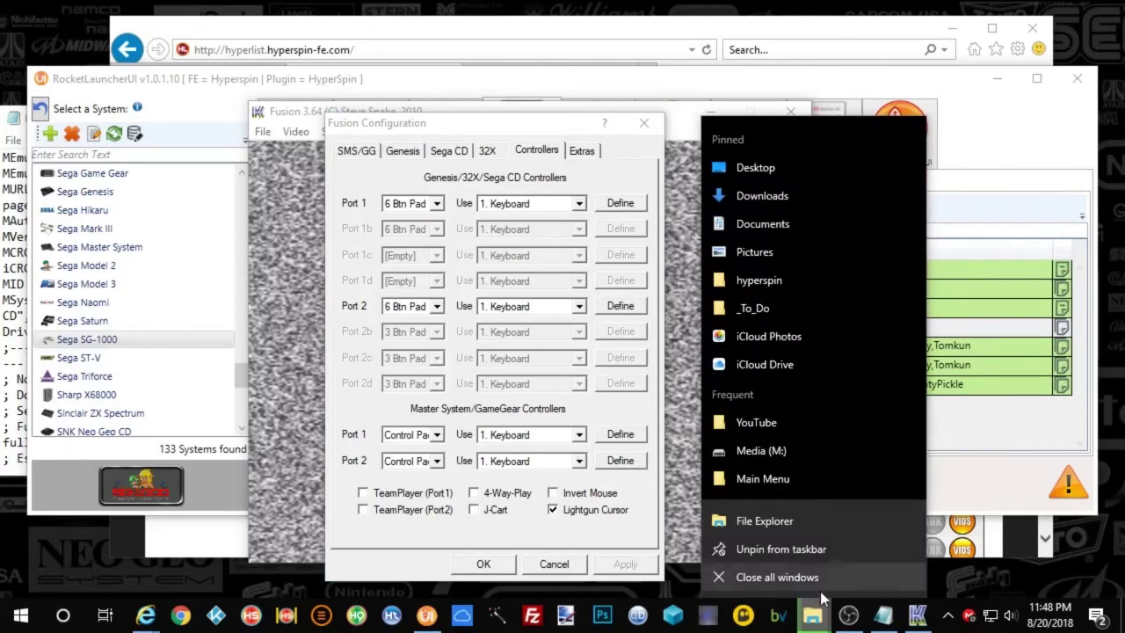
pyautogui.click(815, 620)
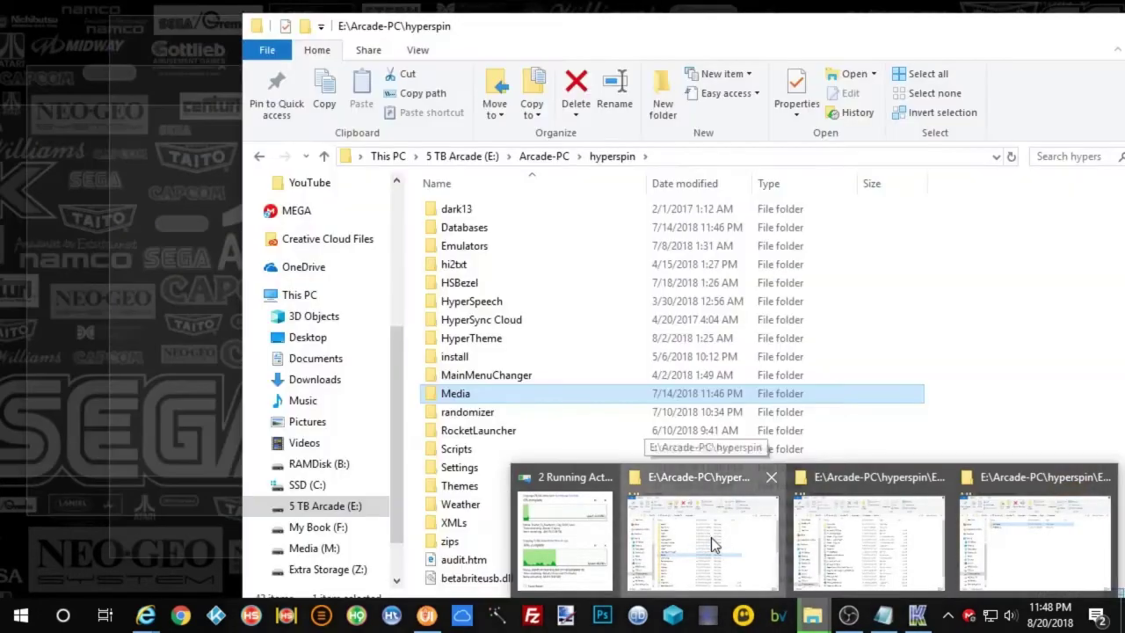
pyautogui.click(711, 537)
pyautogui.moveTo(527, 35); pyautogui.dragTo(881, 35)
pyautogui.click(826, 252)
pyautogui.doubleClick(825, 253)
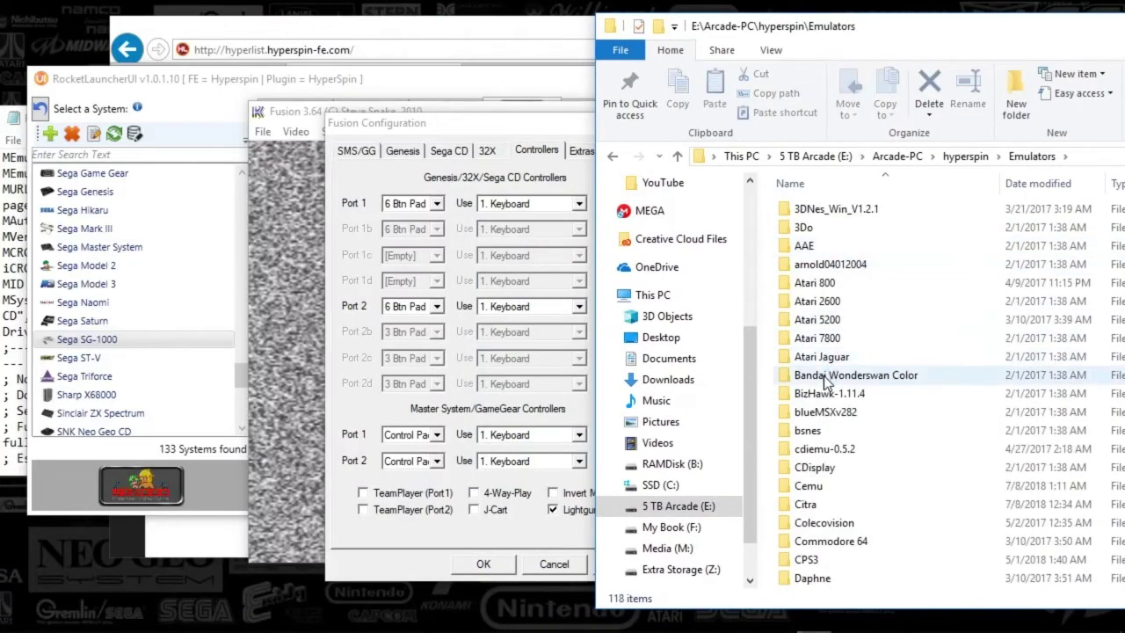
pyautogui.scroll(-6, 826, 390)
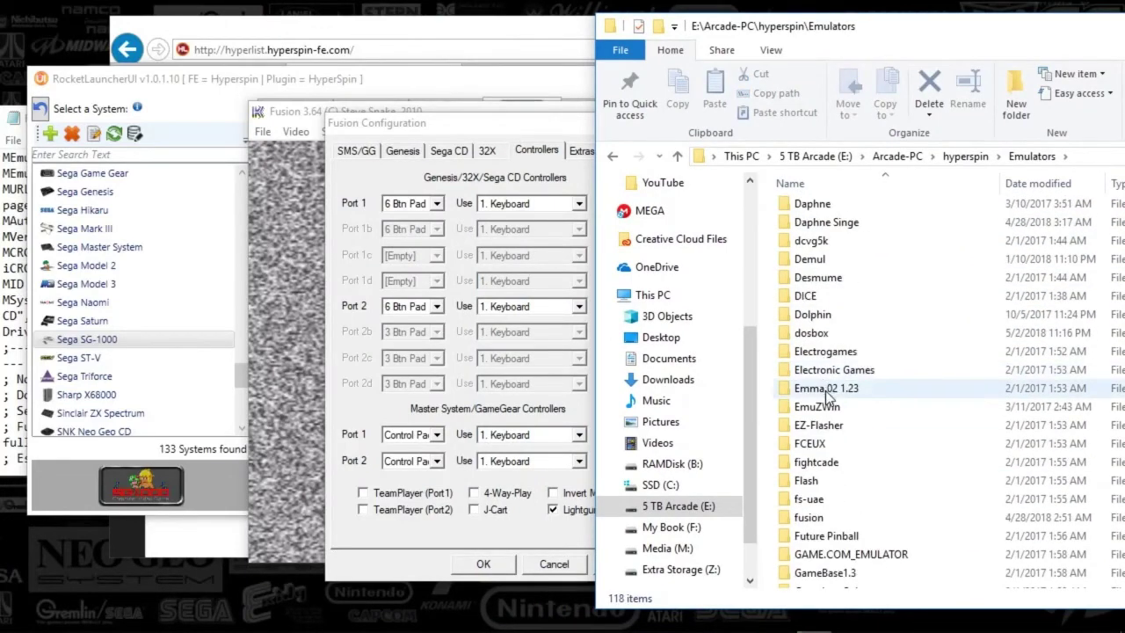
pyautogui.doubleClick(810, 517)
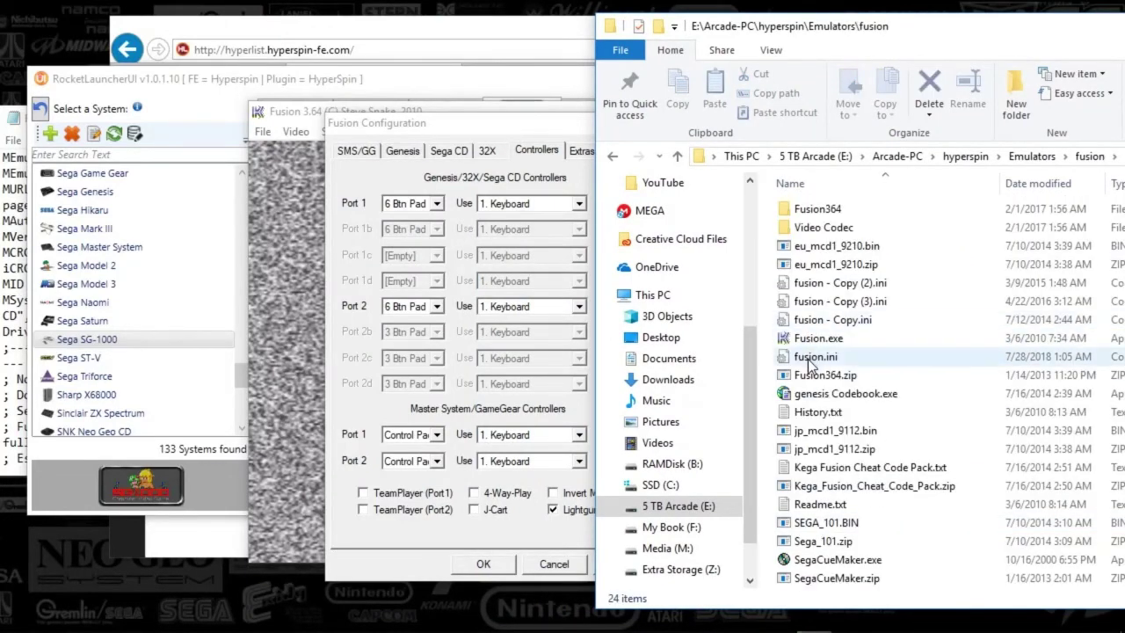
# - View the contents of fusion.ini in Notepad, and close the file
pyautogui.doubleClick(811, 358)
pyautogui.moveTo(622, 295); pyautogui.dragTo(629, 286)
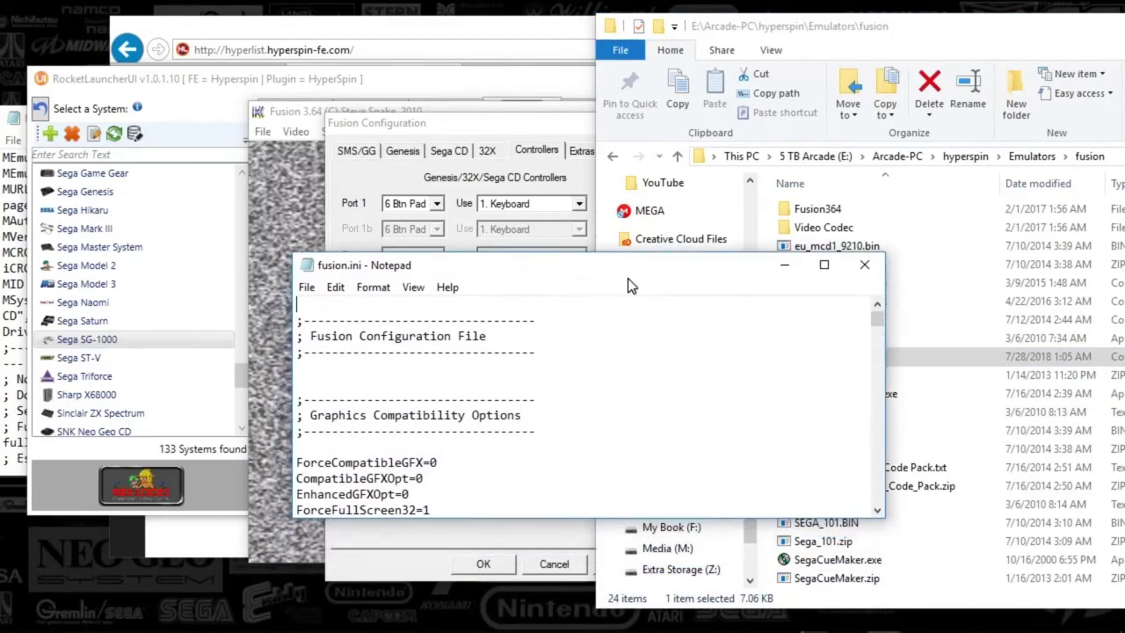
pyautogui.click(864, 264)
# - Check the Read-only attribute in the file properties of fusion.ini, and leave the properties without saving
pyautogui.rightClick(810, 356)
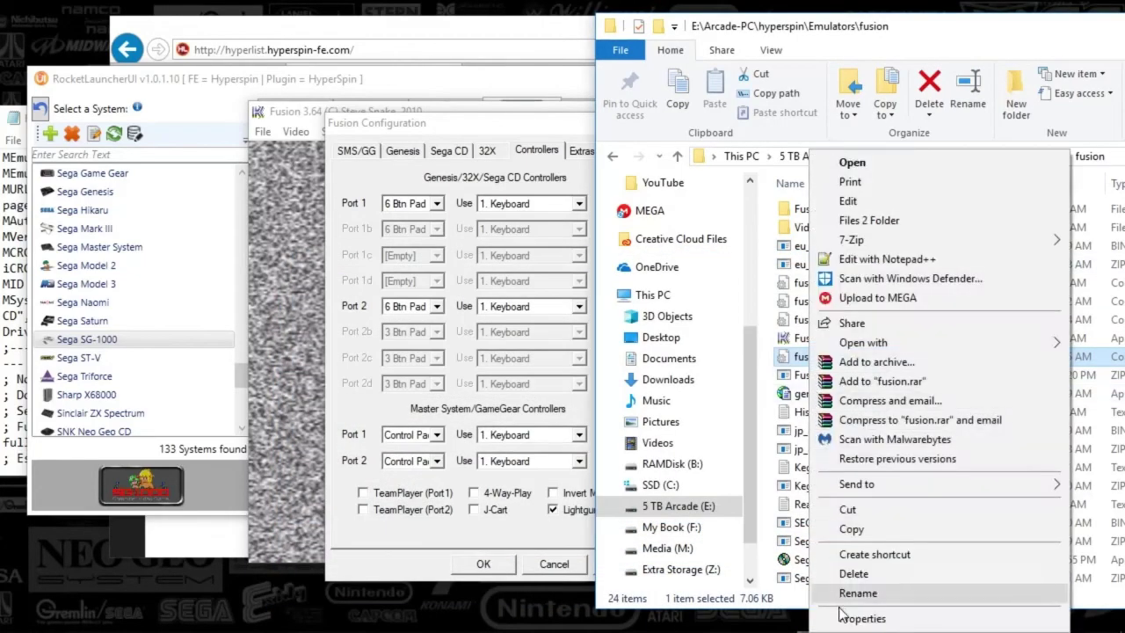
pyautogui.click(862, 618)
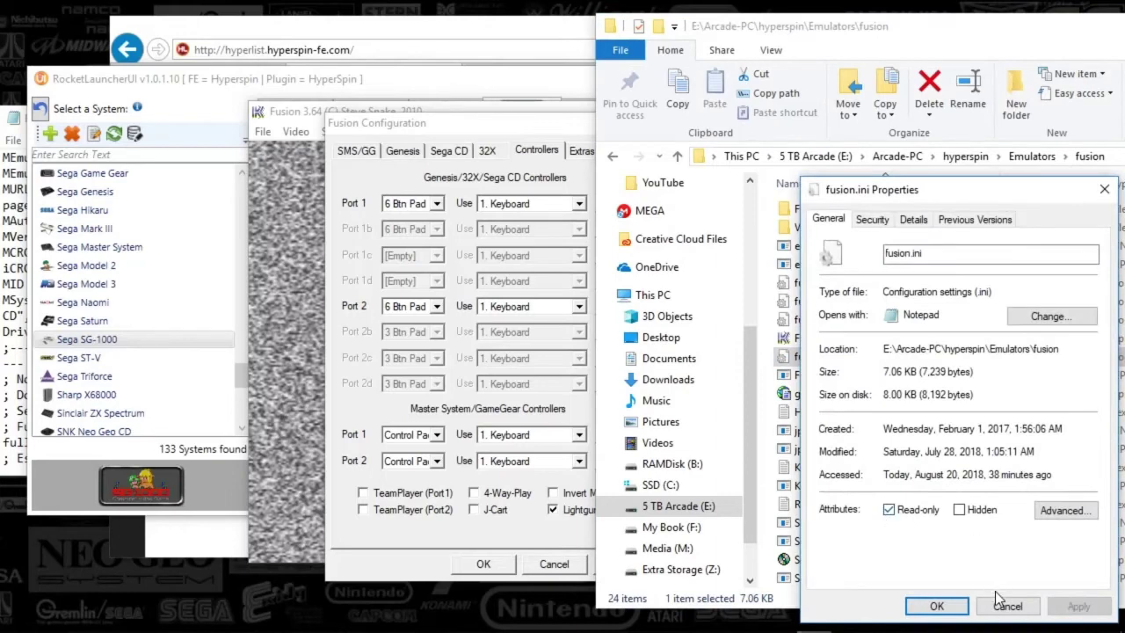
pyautogui.click(1002, 603)
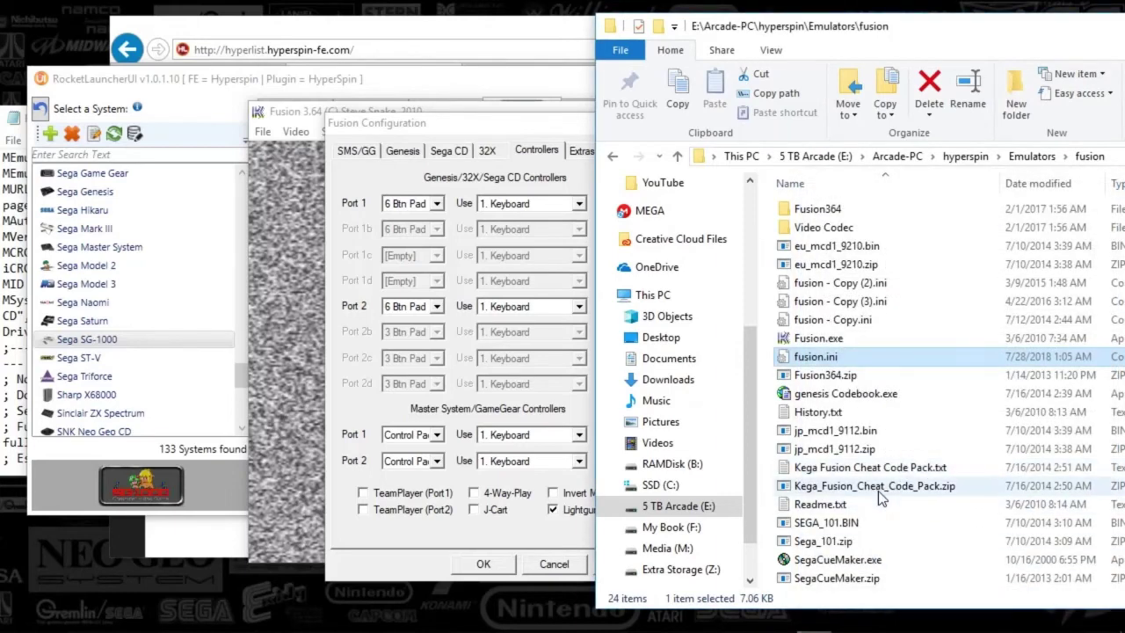
pyautogui.rightClick(795, 361)
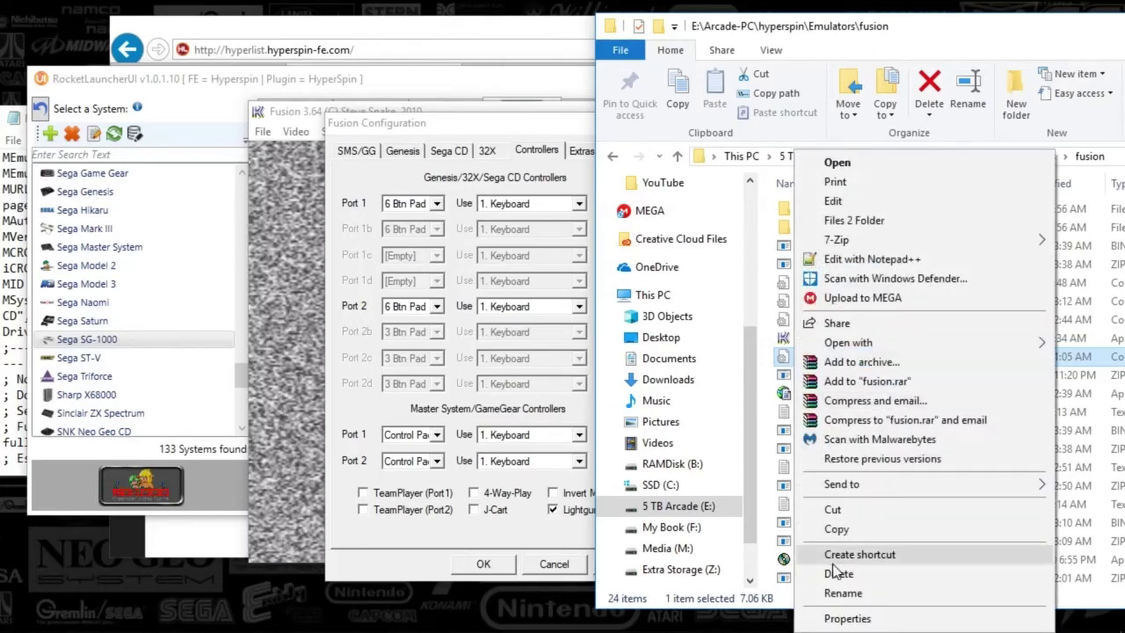
pyautogui.click(831, 610)
pyautogui.click(889, 509)
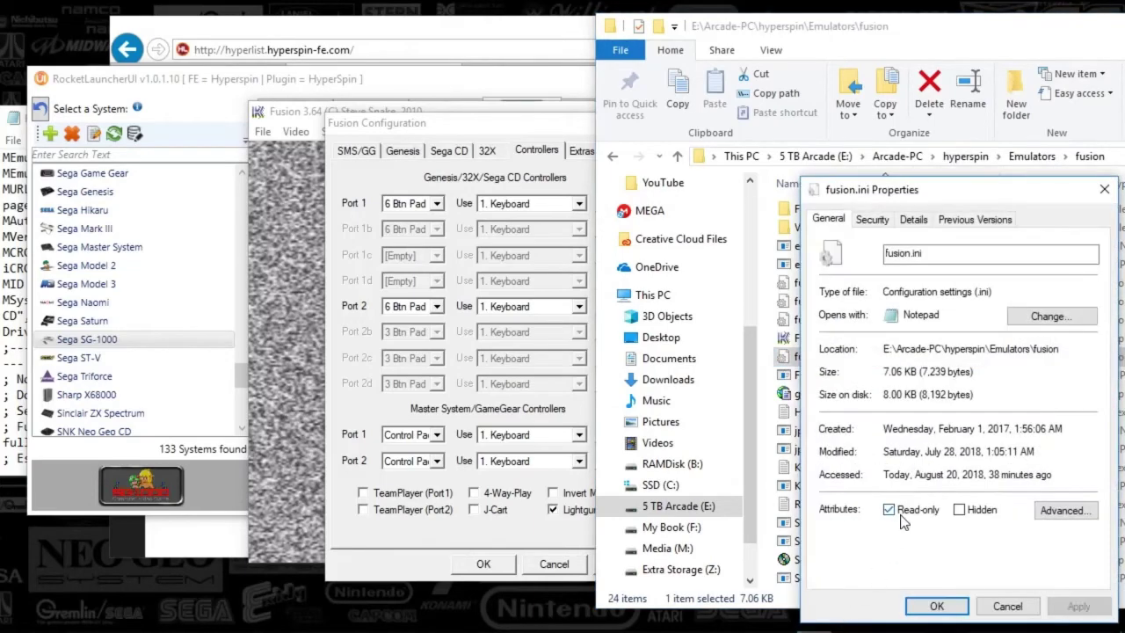
pyautogui.click(1007, 606)
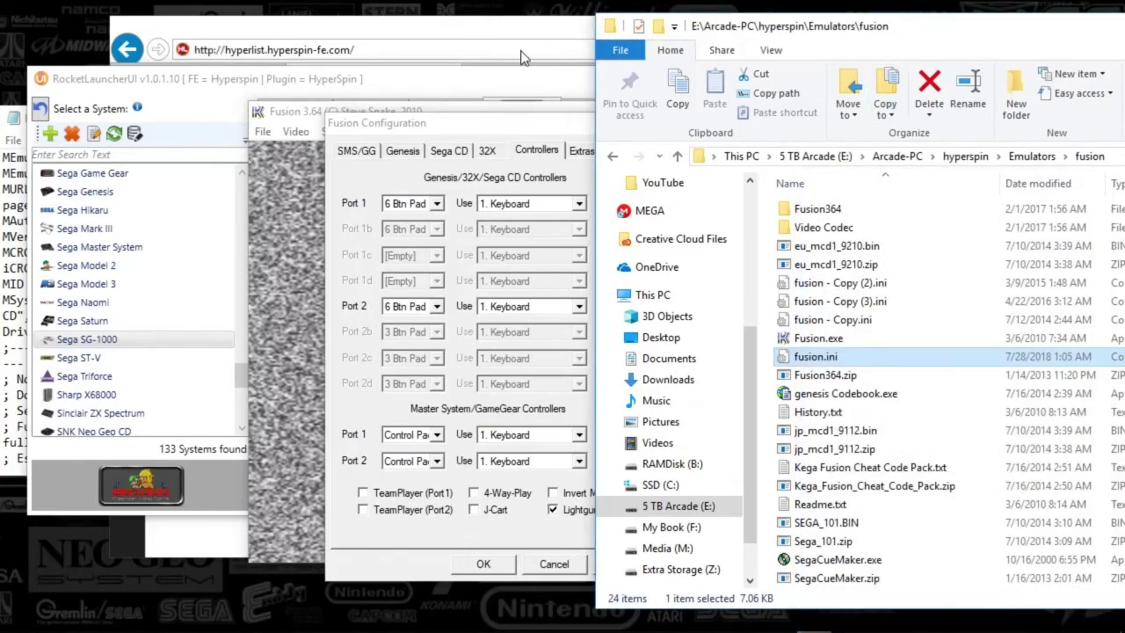
# - Return to the Fusion configuration, check the screenshots folder path in the extras, and close the configuration
pyautogui.moveTo(486, 126)
pyautogui.mouseDown()
pyautogui.moveTo(439, 132)
pyautogui.moveTo(496, 134)
pyautogui.mouseUp()
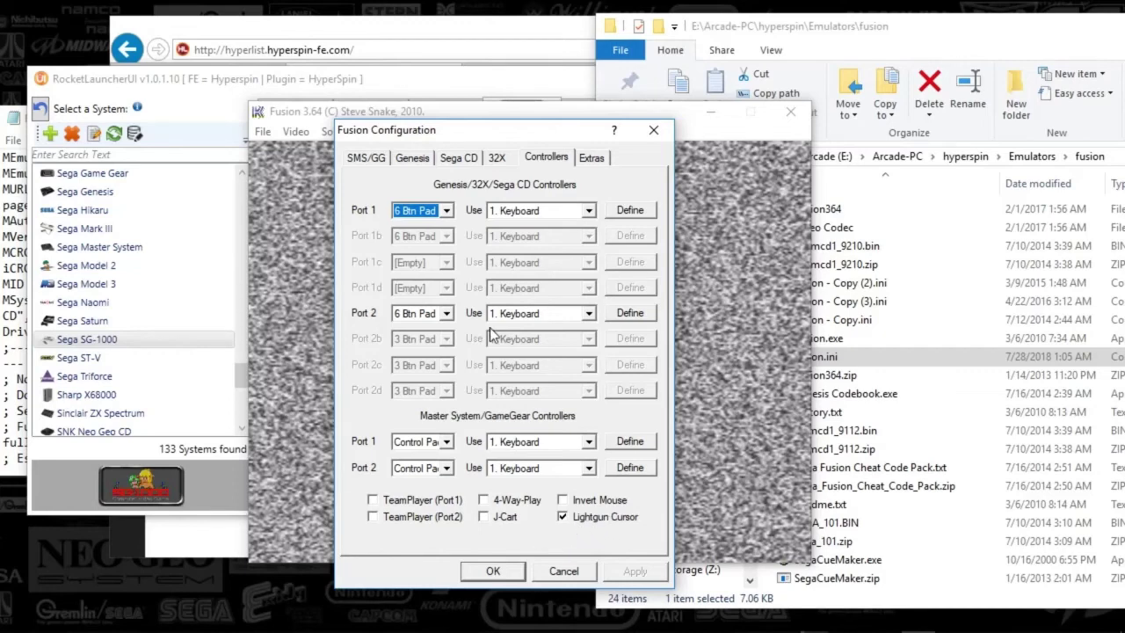
pyautogui.click(589, 160)
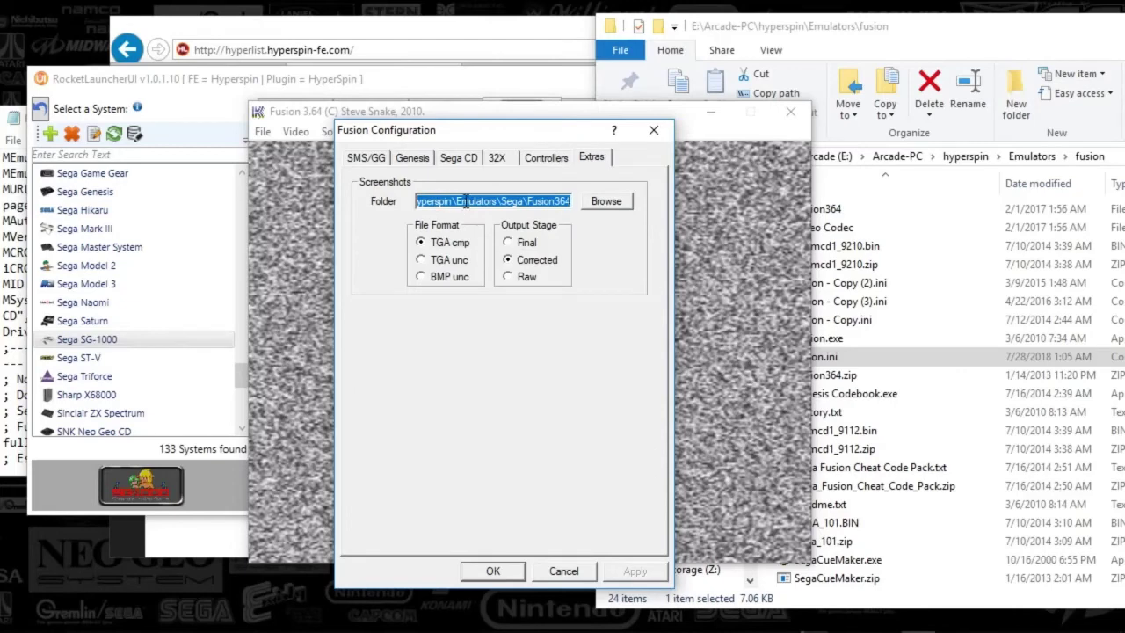
pyautogui.moveTo(514, 202); pyautogui.dragTo(548, 202)
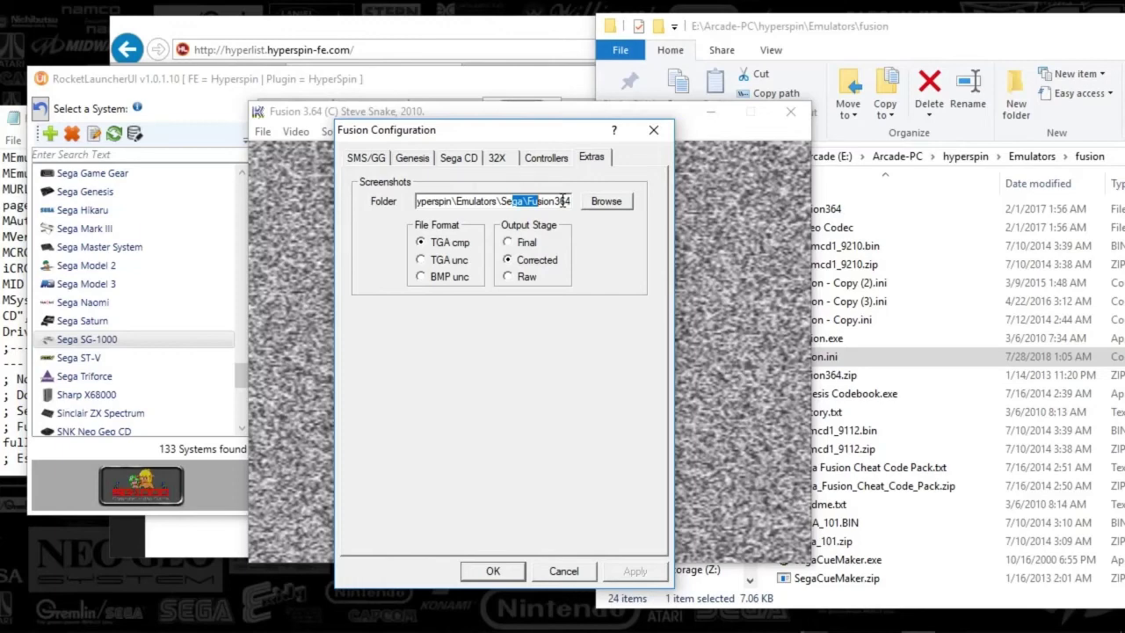
pyautogui.click(653, 130)
# - Look over Fusion's available options and help entries, and close the emulator
pyautogui.click(380, 132)
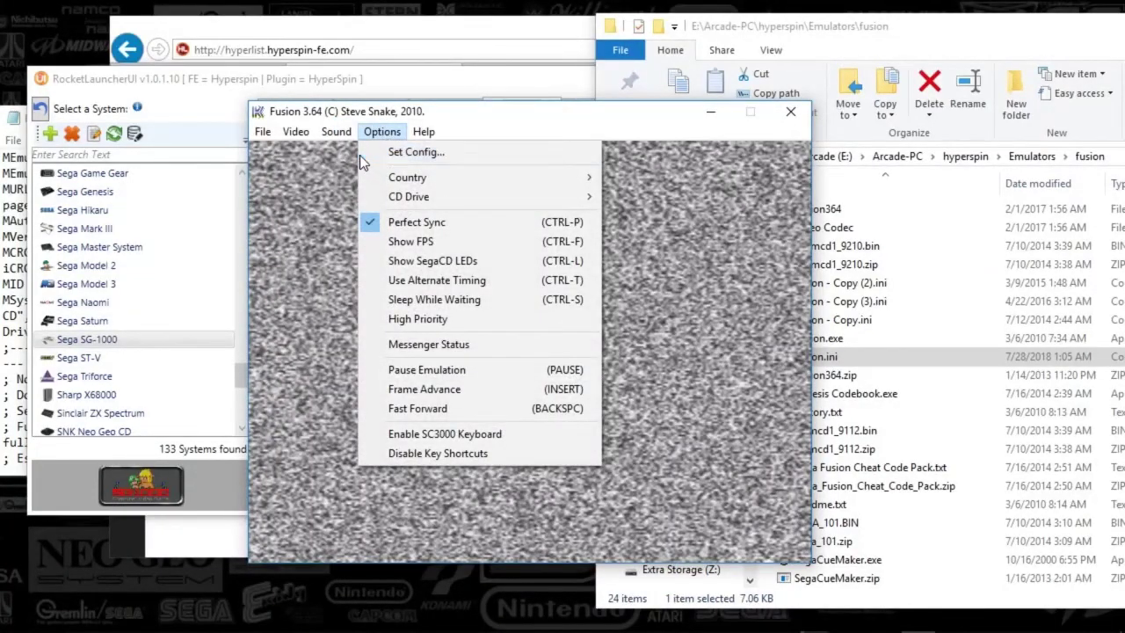
pyautogui.click(423, 131)
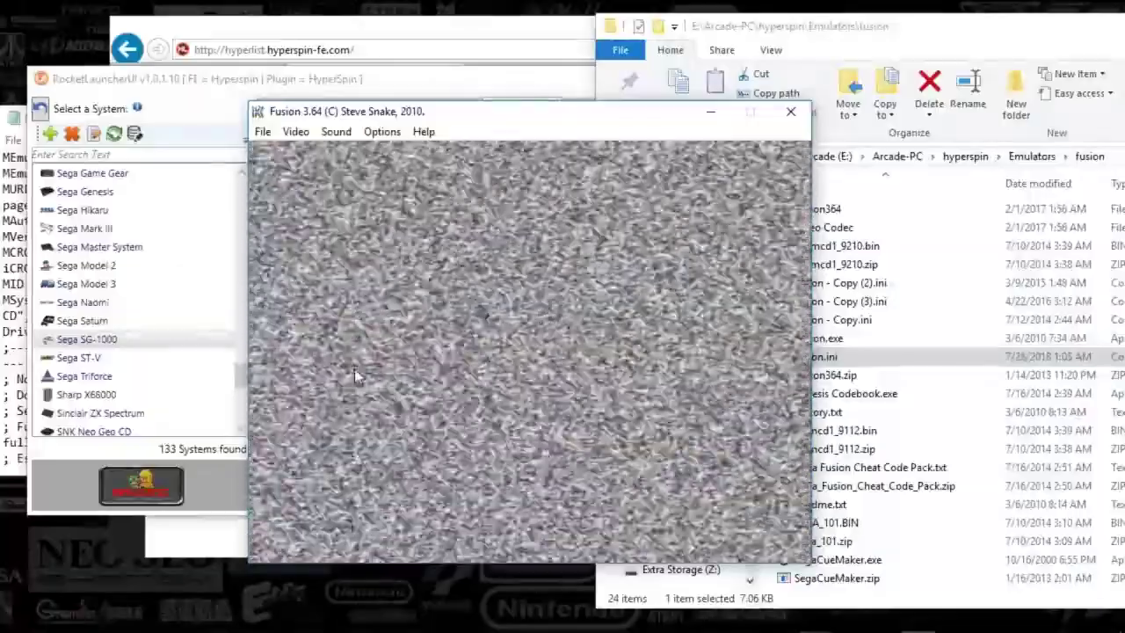
pyautogui.click(790, 112)
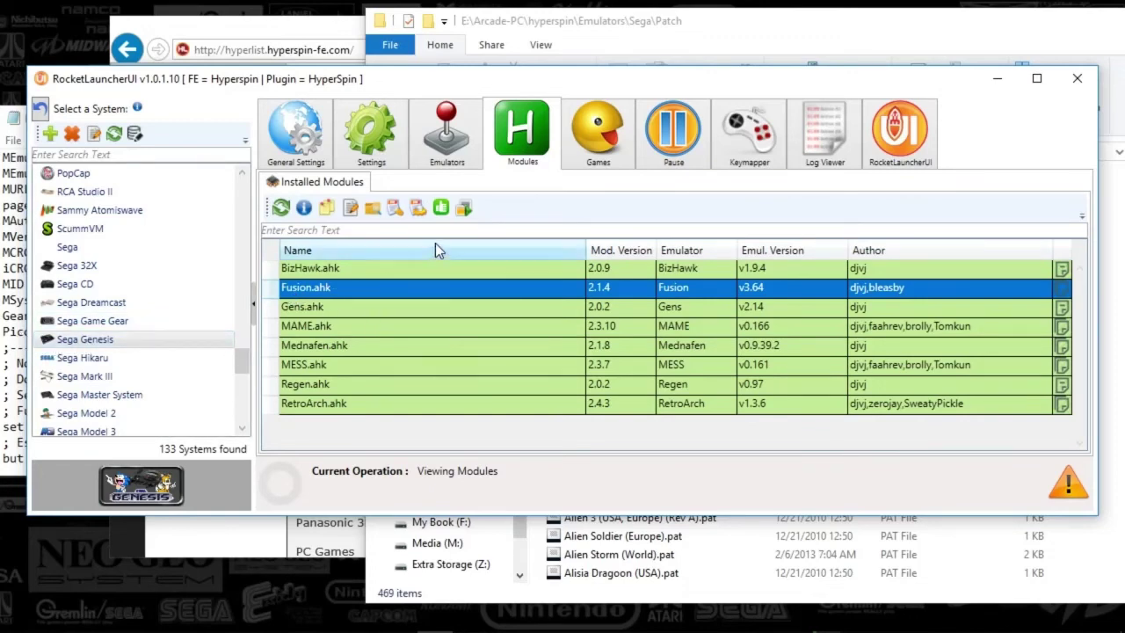
# - Review the Fusion module's global settings for Sega Genesis and the PerfectSync ROM settings of Adventures of Batman & Robin, Bram Stoker's Dracula and Cliffhanger
pyautogui.click(394, 211)
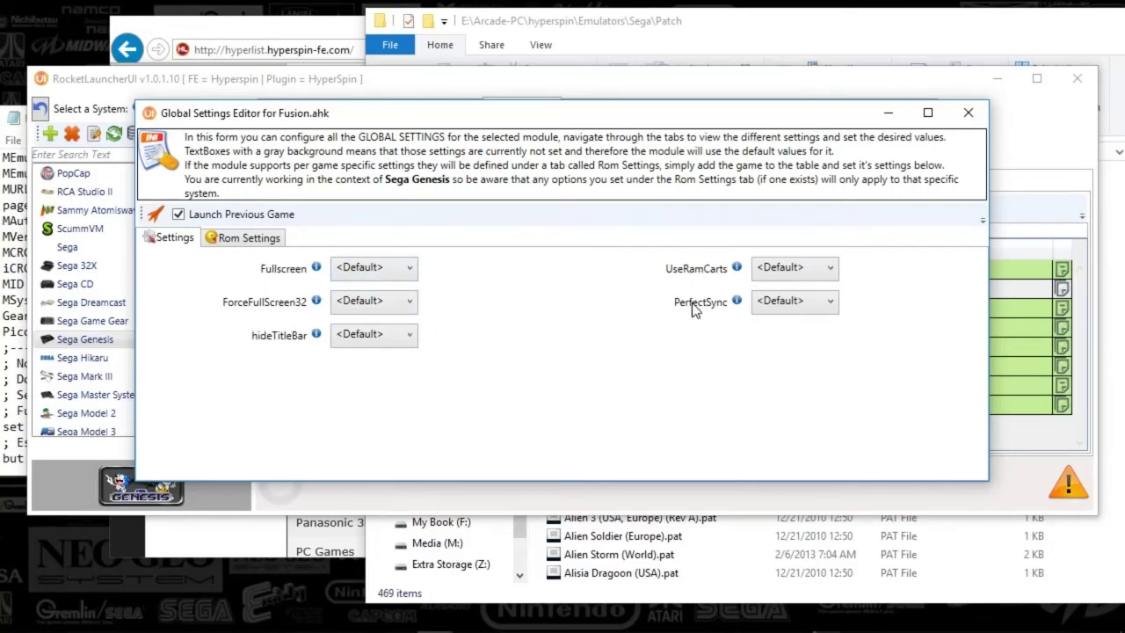
pyautogui.moveTo(737, 302)
pyautogui.click(255, 239)
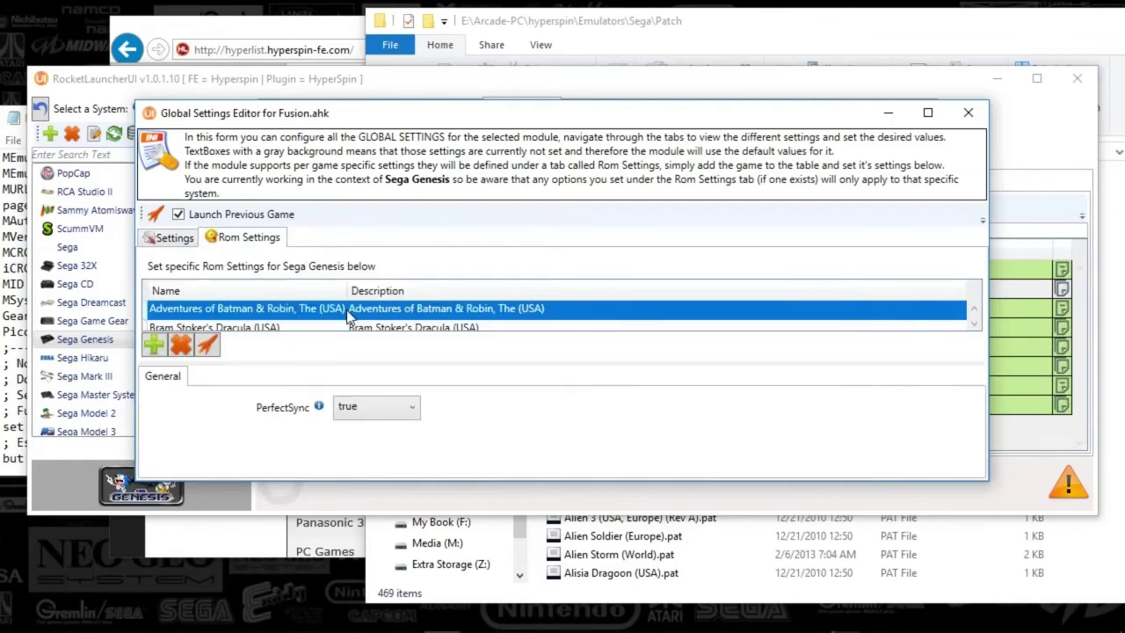
pyautogui.moveTo(429, 103); pyautogui.dragTo(484, 58)
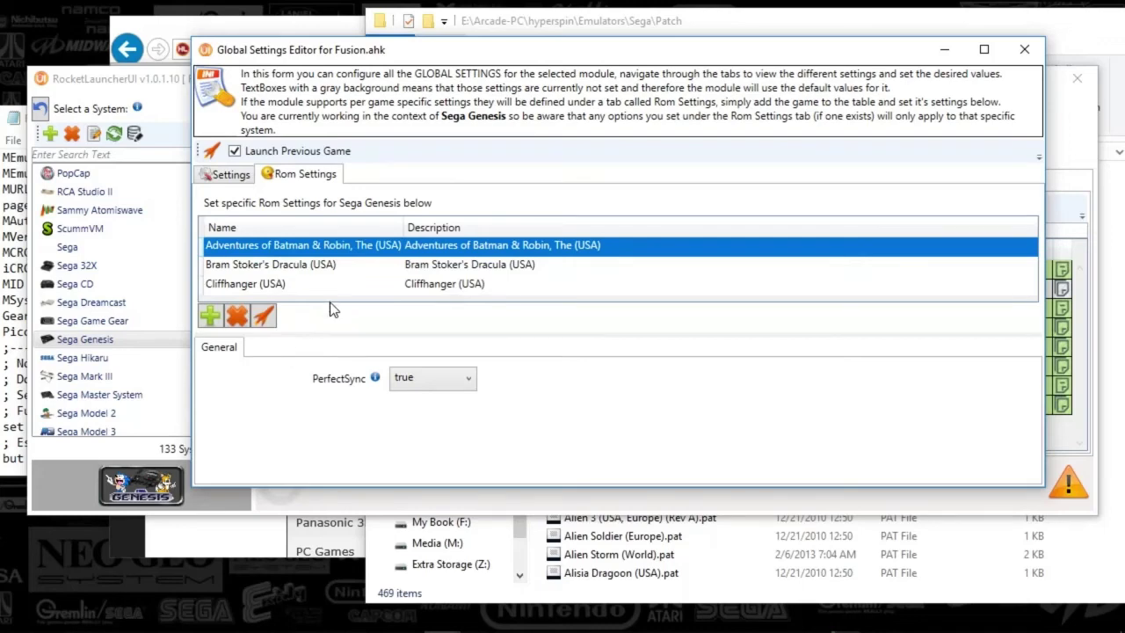
pyautogui.click(286, 270)
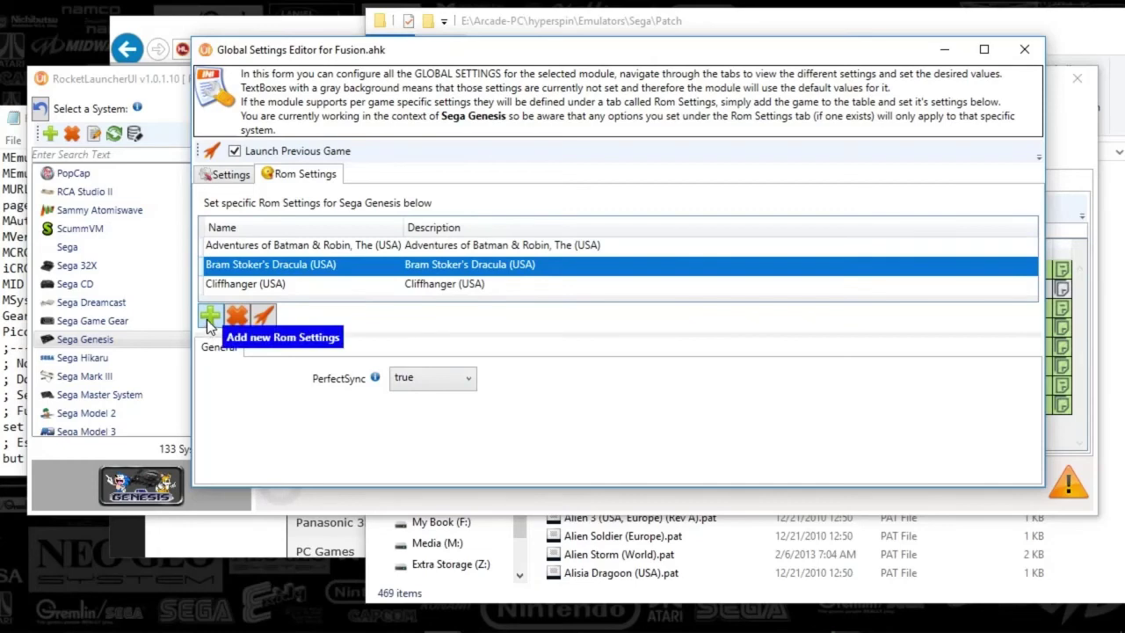
pyautogui.click(340, 249)
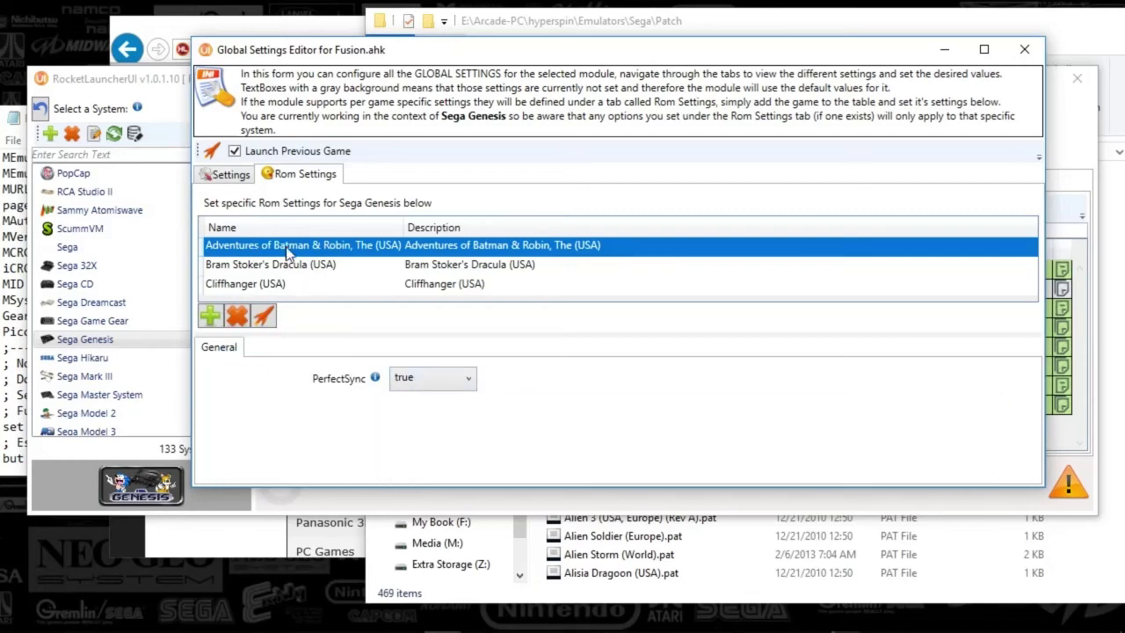
pyautogui.click(274, 266)
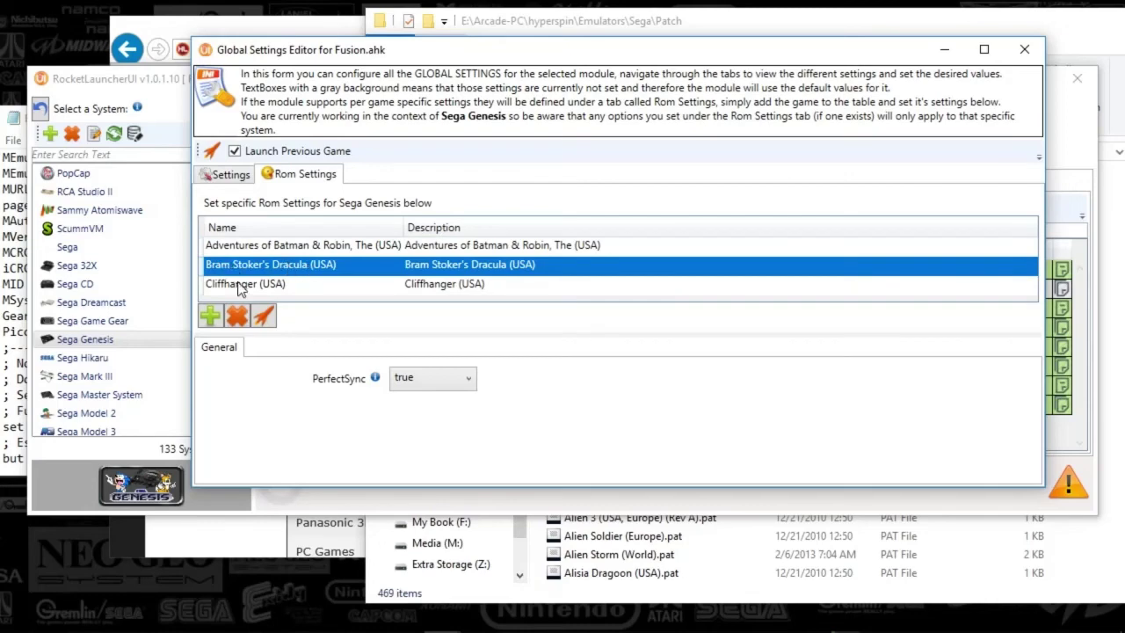
pyautogui.click(253, 288)
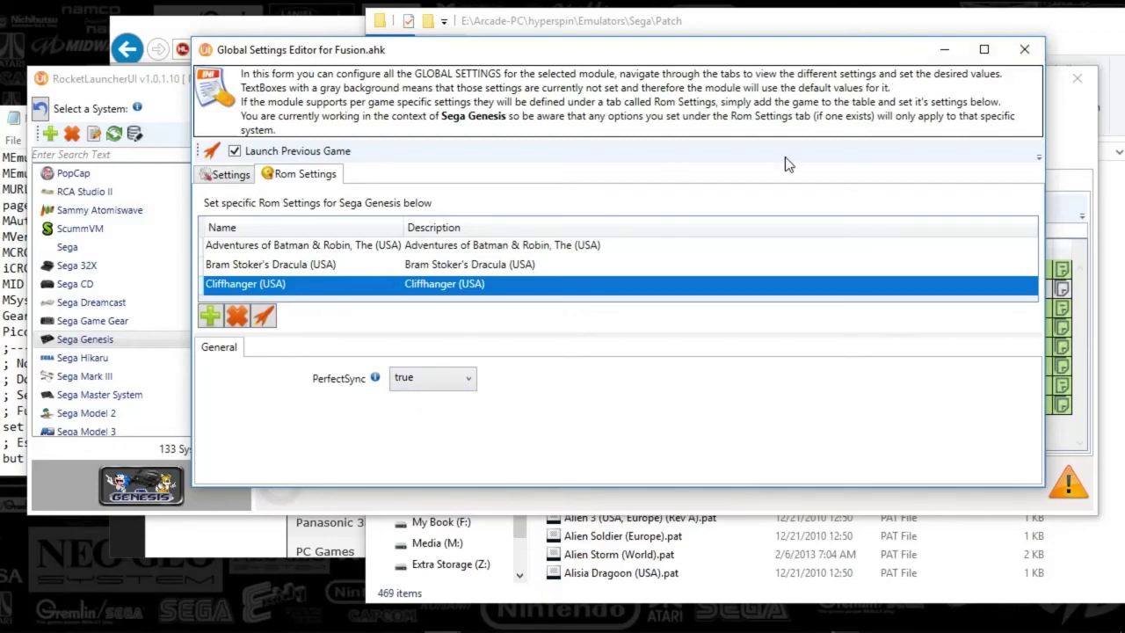
pyautogui.click(1027, 53)
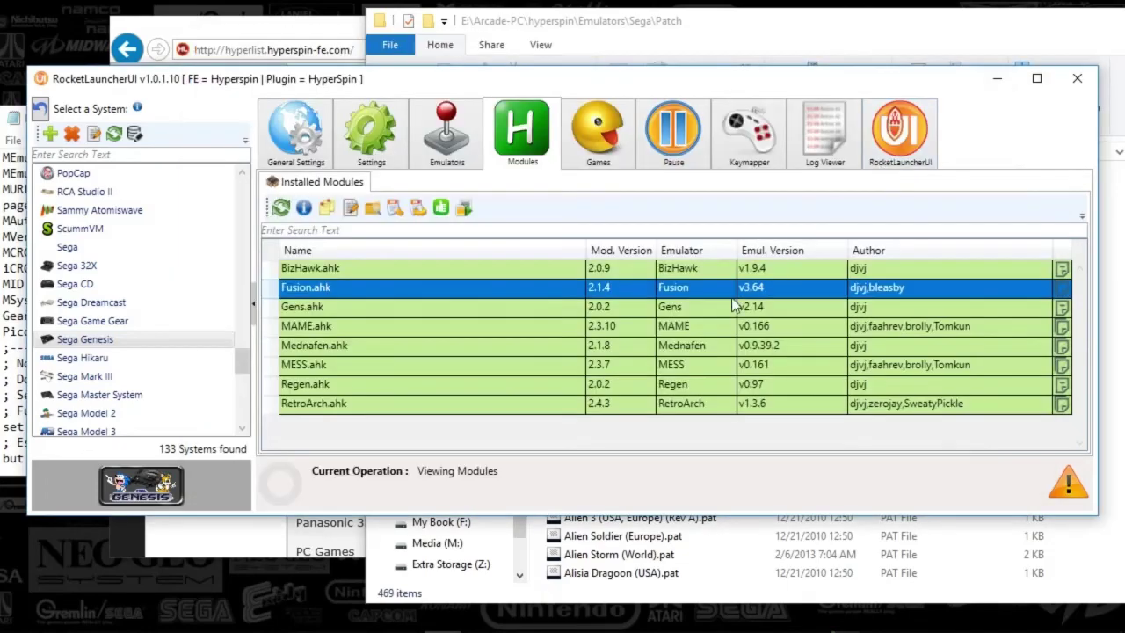
# - Reopen the Fusion module's global settings for Sega Genesis and read the PerfectSync information
pyautogui.click(327, 210)
pyautogui.click(919, 41)
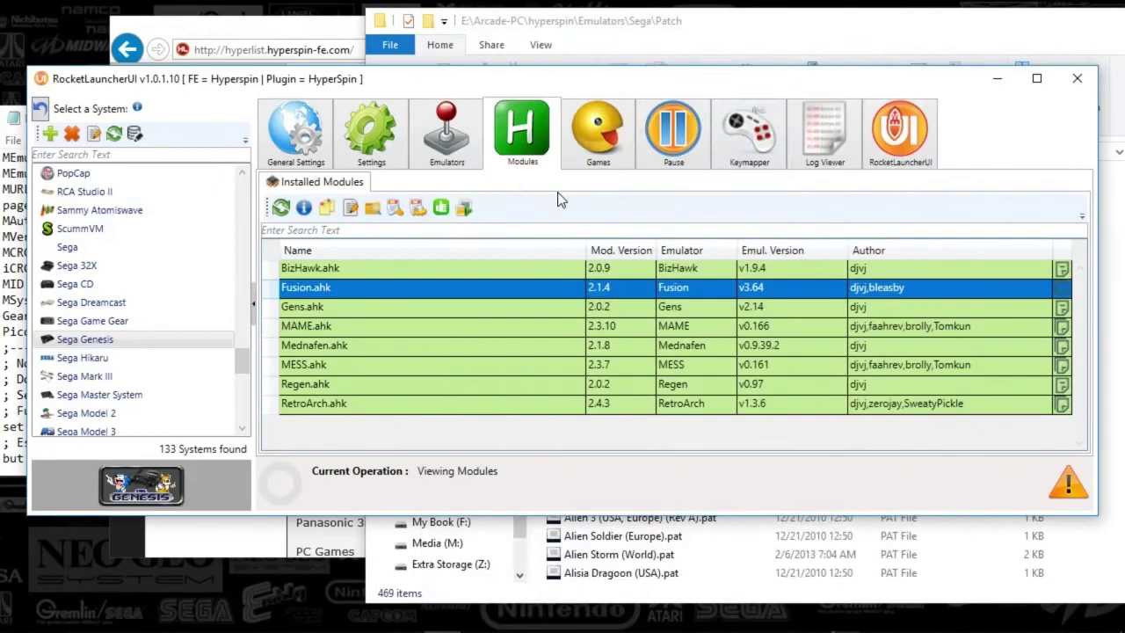
pyautogui.click(388, 214)
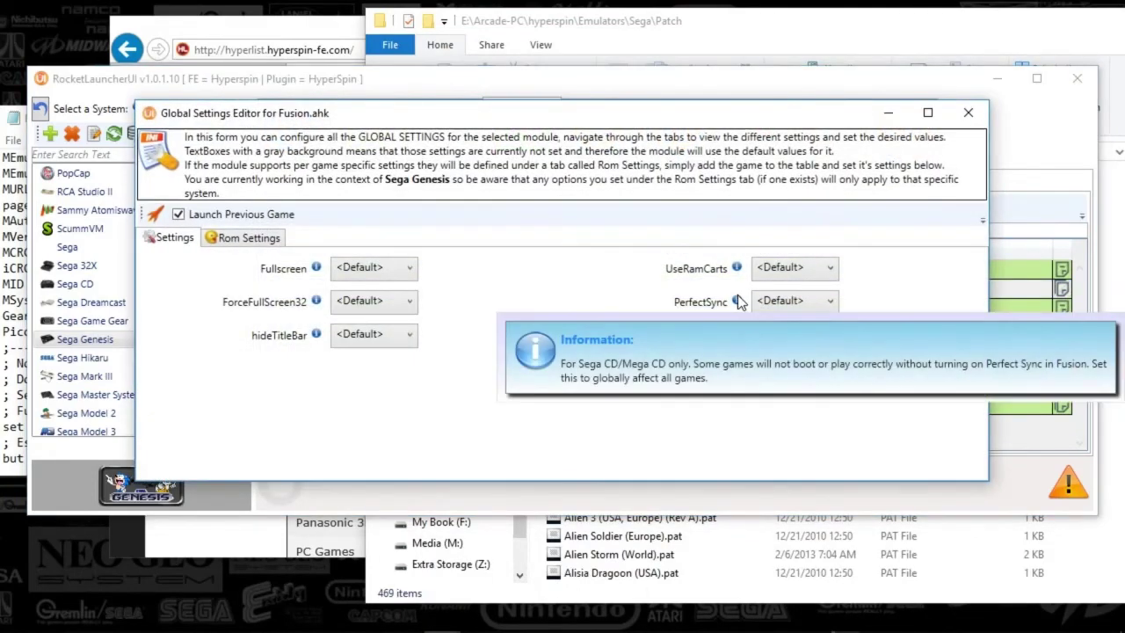
pyautogui.click(968, 113)
# - Switch to the Sega CD system and view its global settings for the Fusion module
pyautogui.scroll(-1, 200, 380)
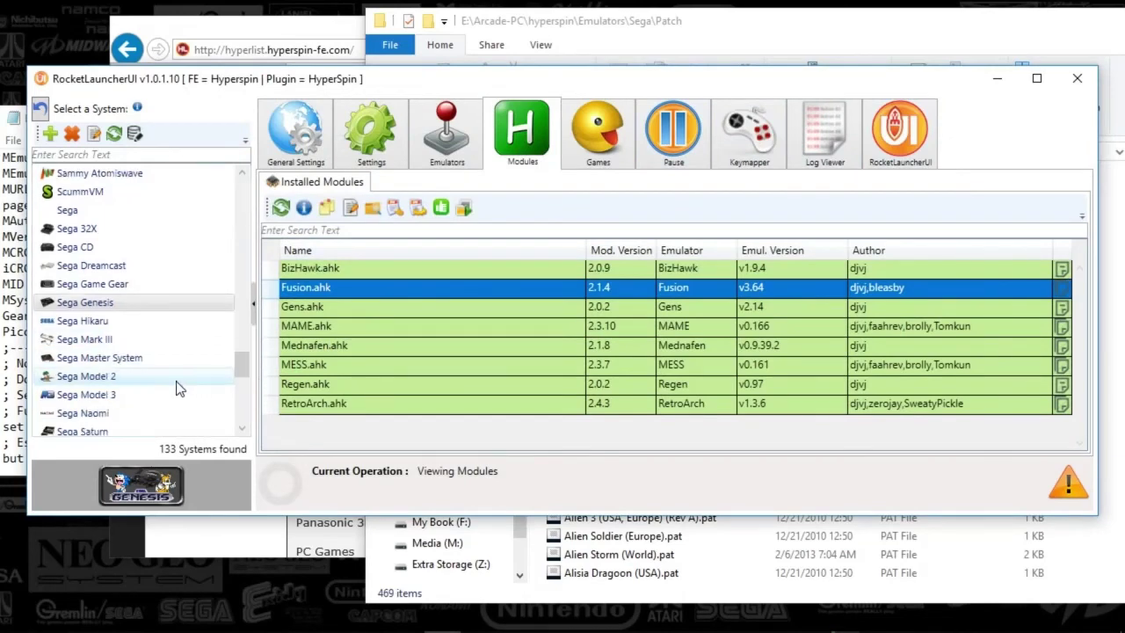
pyautogui.scroll(3, 158, 387)
pyautogui.click(76, 360)
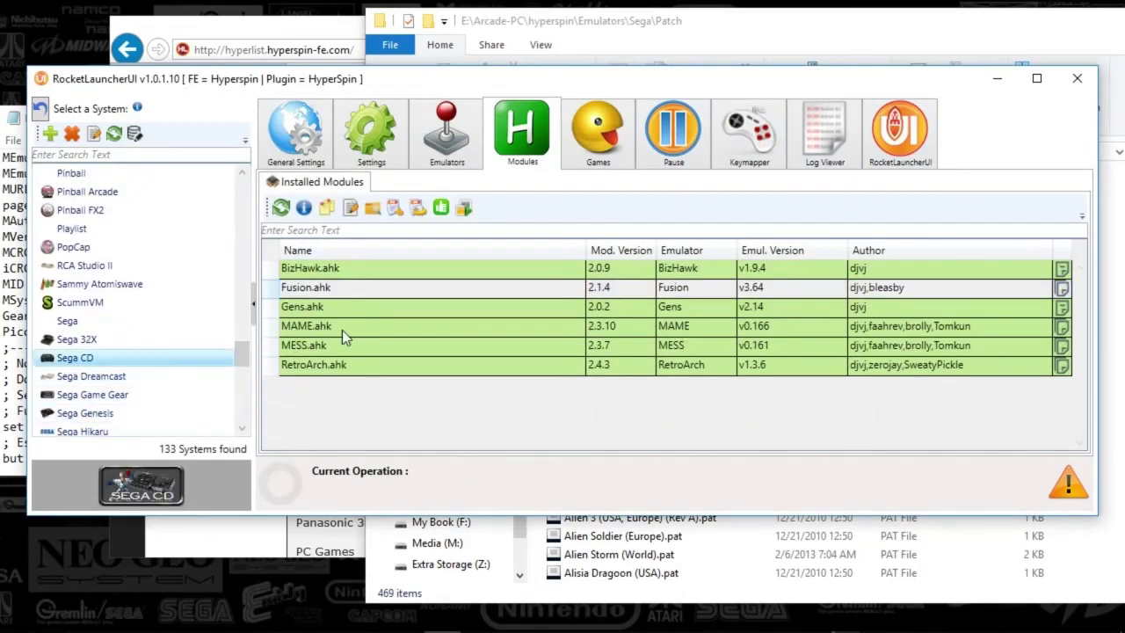
pyautogui.click(307, 288)
pyautogui.click(396, 209)
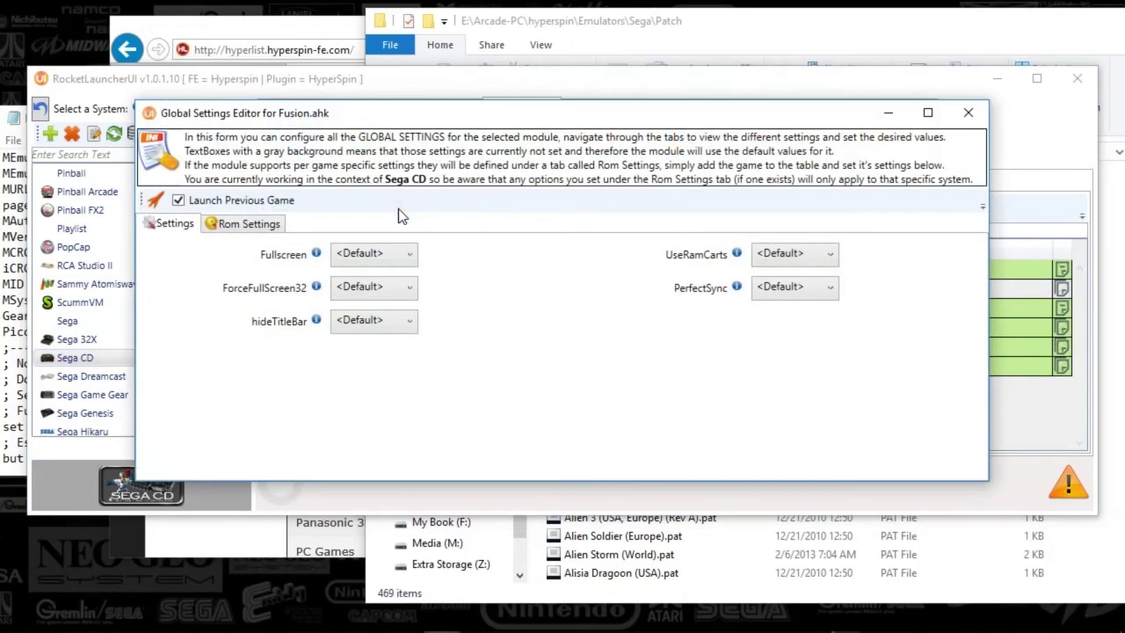
pyautogui.moveTo(445, 118); pyautogui.dragTo(466, 245)
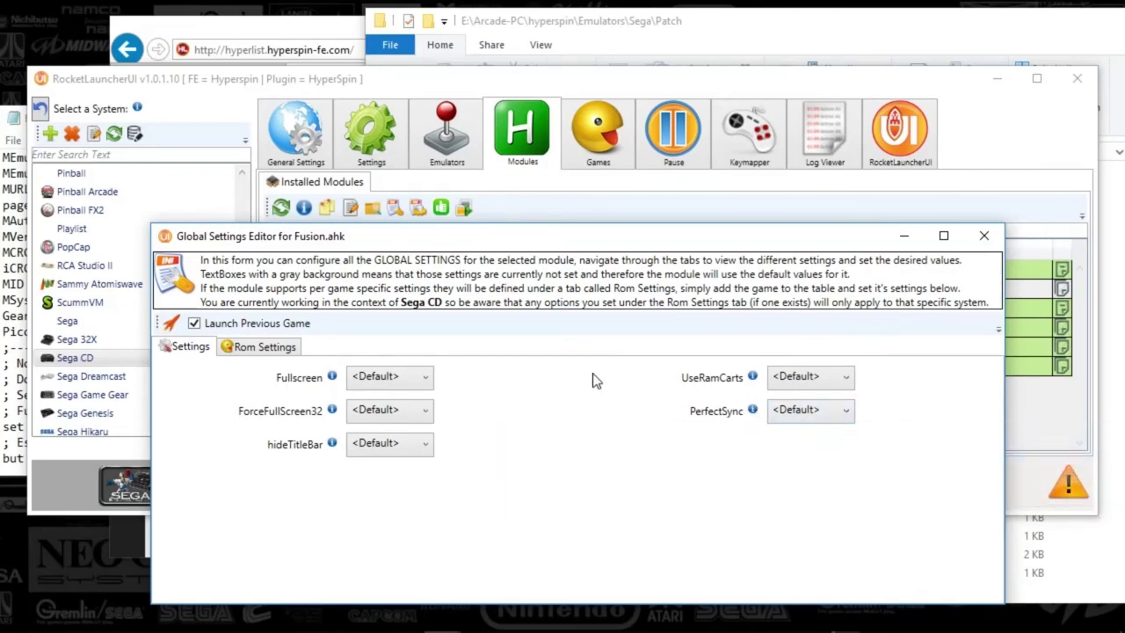
# - Review the Sega CD ROM settings for PerfectSync on individual games, and close the settings editor
pyautogui.click(242, 351)
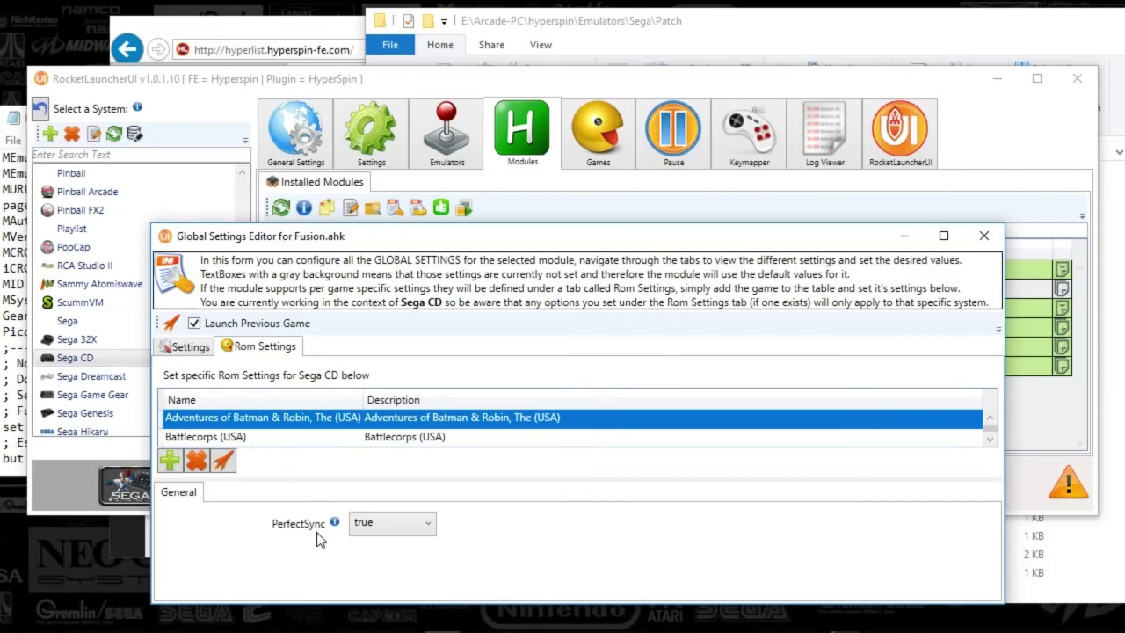
pyautogui.click(197, 459)
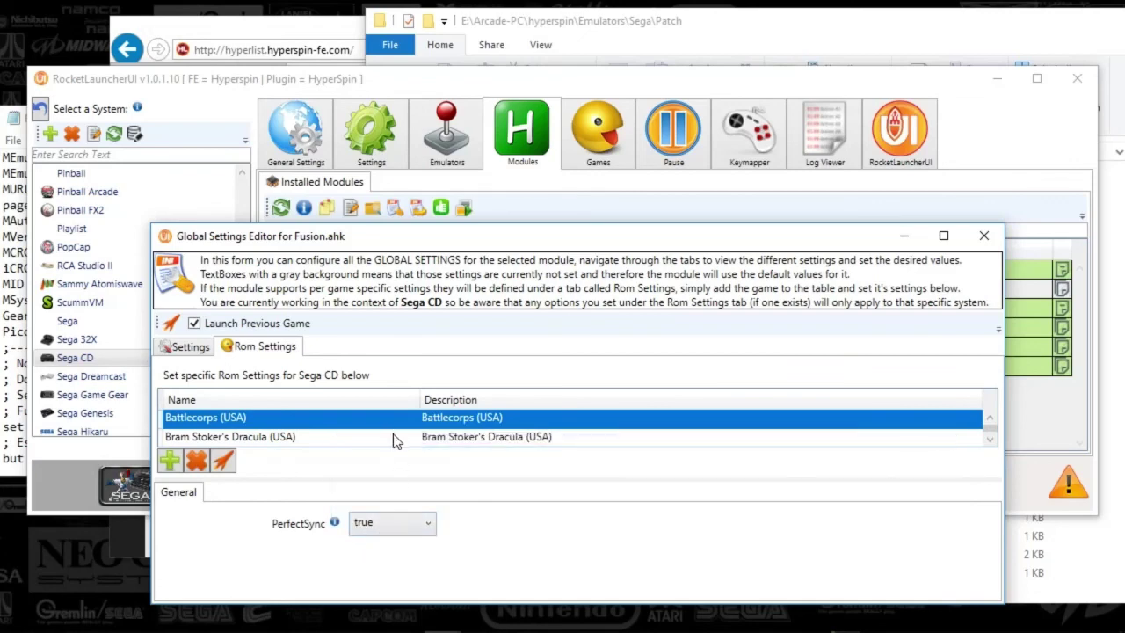
pyautogui.scroll(1, 394, 440)
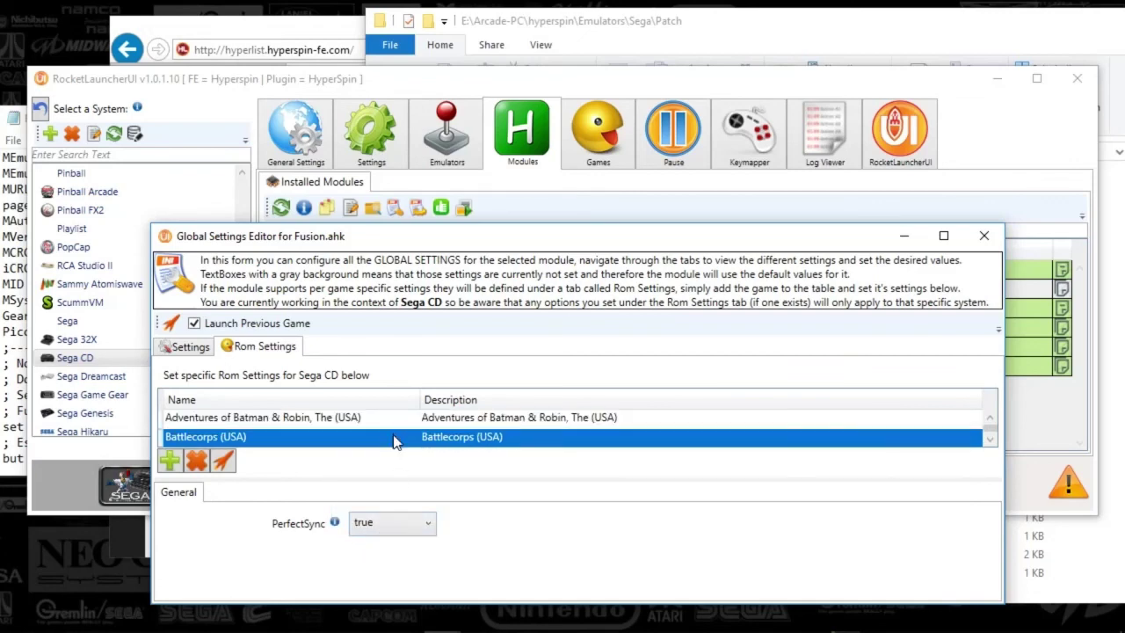
pyautogui.click(984, 235)
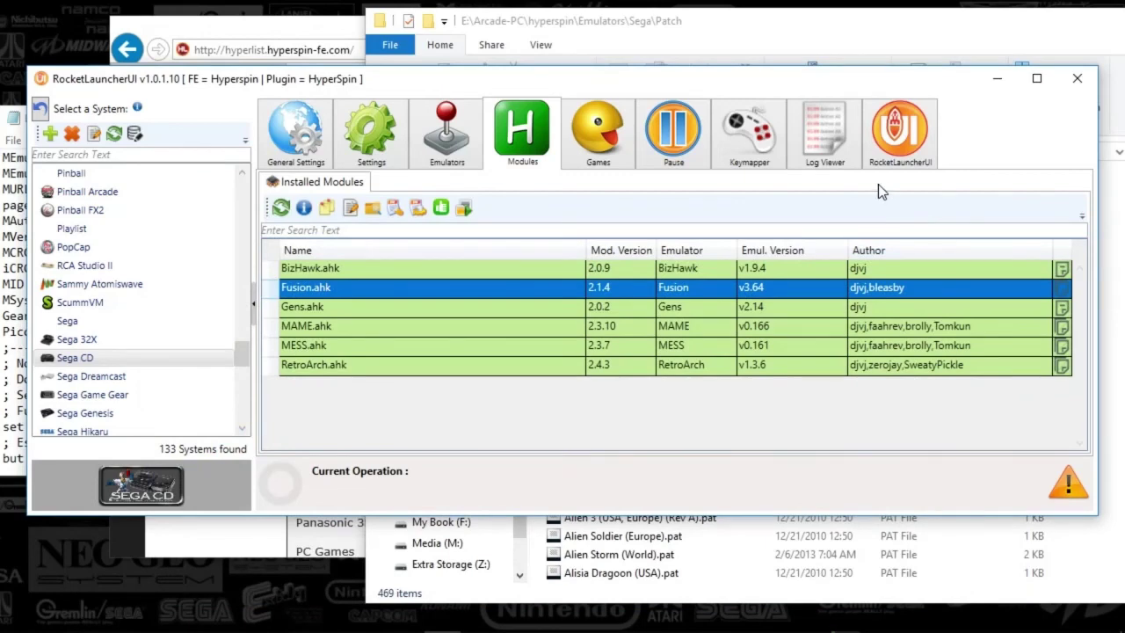